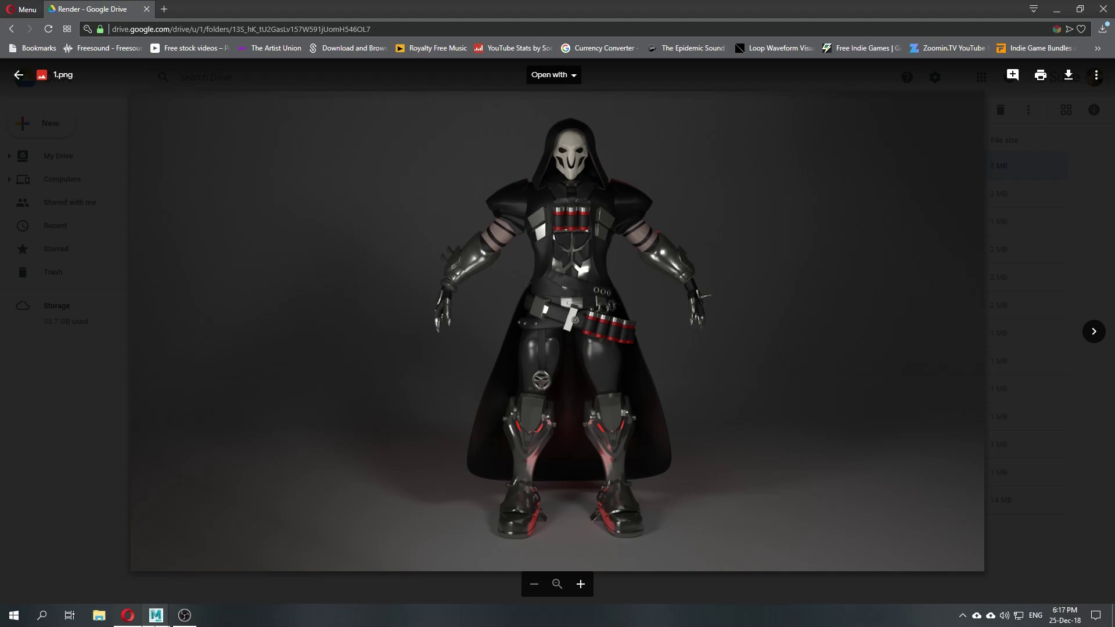
# Step: Switch to Maya and bring the spheres and cubes closer in the perspective view
pyautogui.moveTo(156, 615)
pyautogui.click(174, 561)
pyautogui.scroll(-2, 584, 283)
pyautogui.scroll(2, 673, 236)
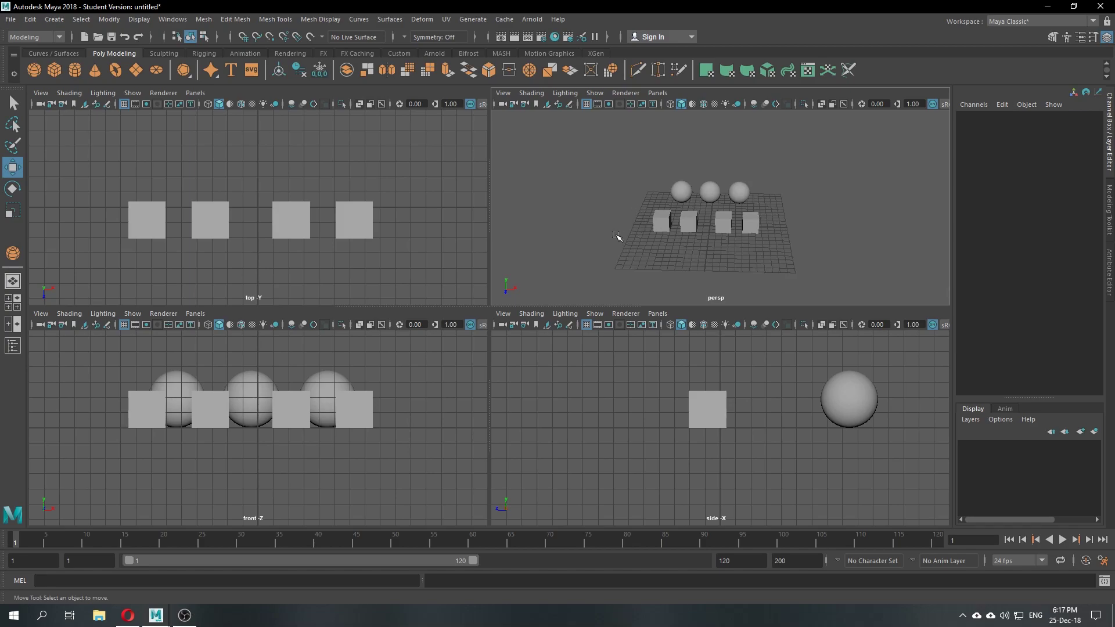
pyautogui.scroll(2, 709, 219)
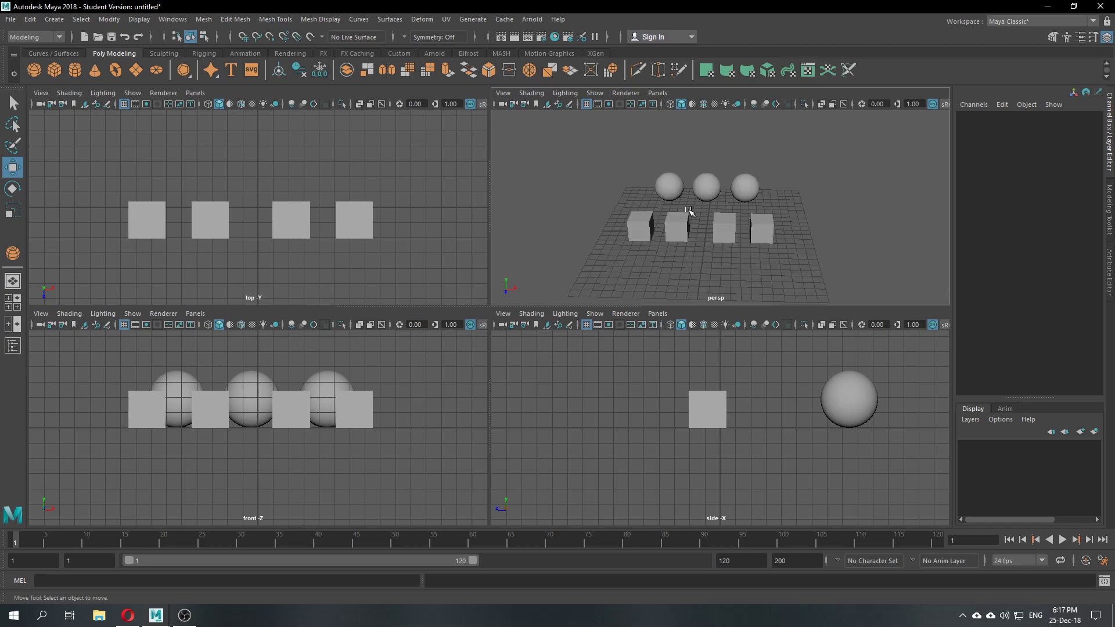
pyautogui.keyDown('alt'); pyautogui.moveTo(641, 201); pyautogui.dragTo(637, 196); pyautogui.keyUp('alt')
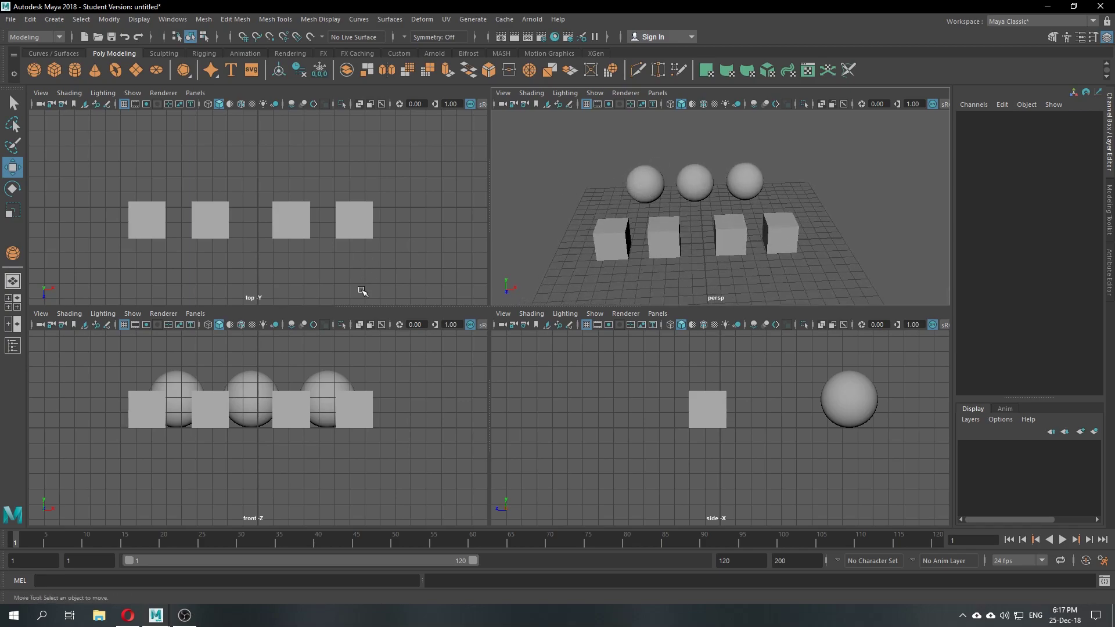
# Step: Raise all three spheres together above the row of cubes, to about 5.19 in Y, and clear the selection
pyautogui.click(250, 380)
pyautogui.keyDown('shift'); pyautogui.click(326, 384); pyautogui.keyUp('shift')
pyautogui.keyDown('shift'); pyautogui.click(171, 377); pyautogui.keyUp('shift')
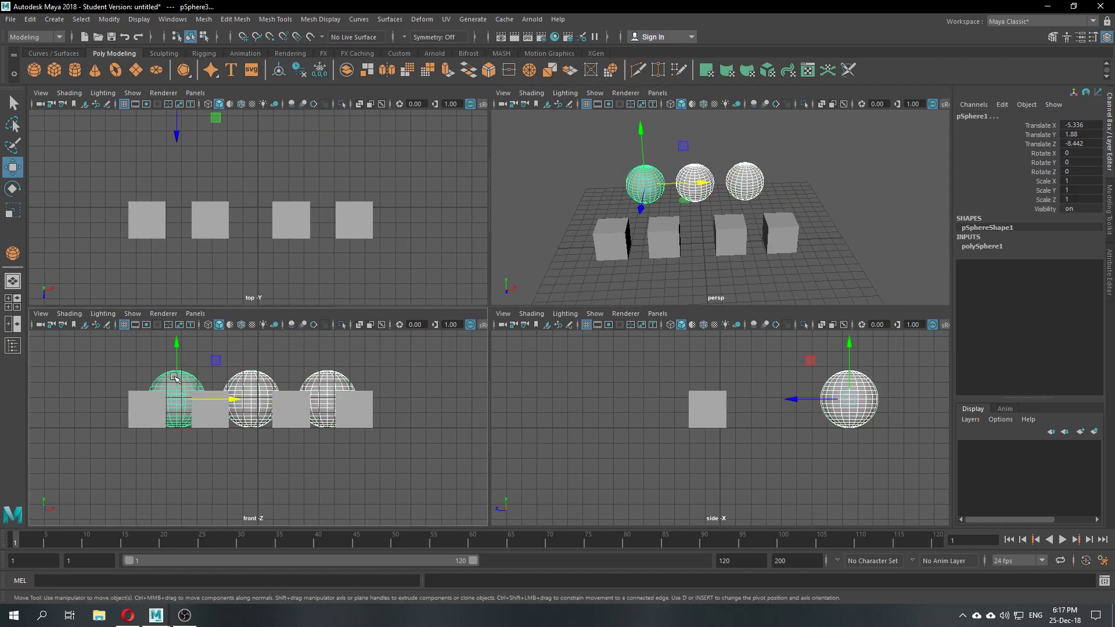
pyautogui.moveTo(176, 352); pyautogui.dragTo(175, 302)
pyautogui.keyDown('alt'); pyautogui.moveTo(348, 381); pyautogui.dragTo(352, 419, button='middle'); pyautogui.keyUp('alt')
pyautogui.scroll(-1, 351, 419)
pyautogui.scroll(-1, 352, 419)
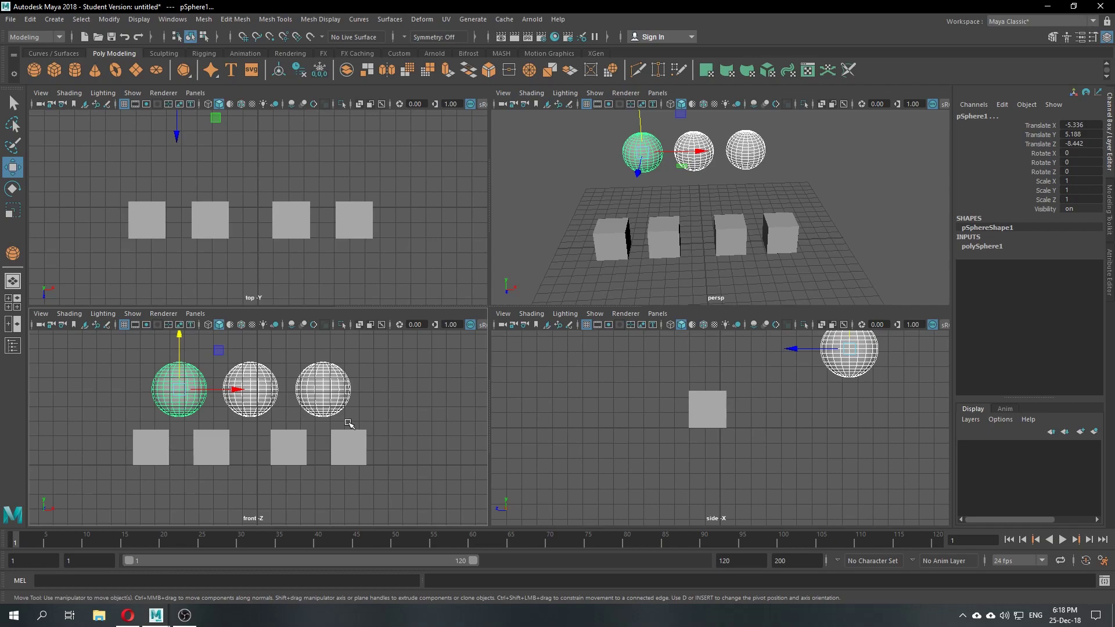
pyautogui.click(537, 199)
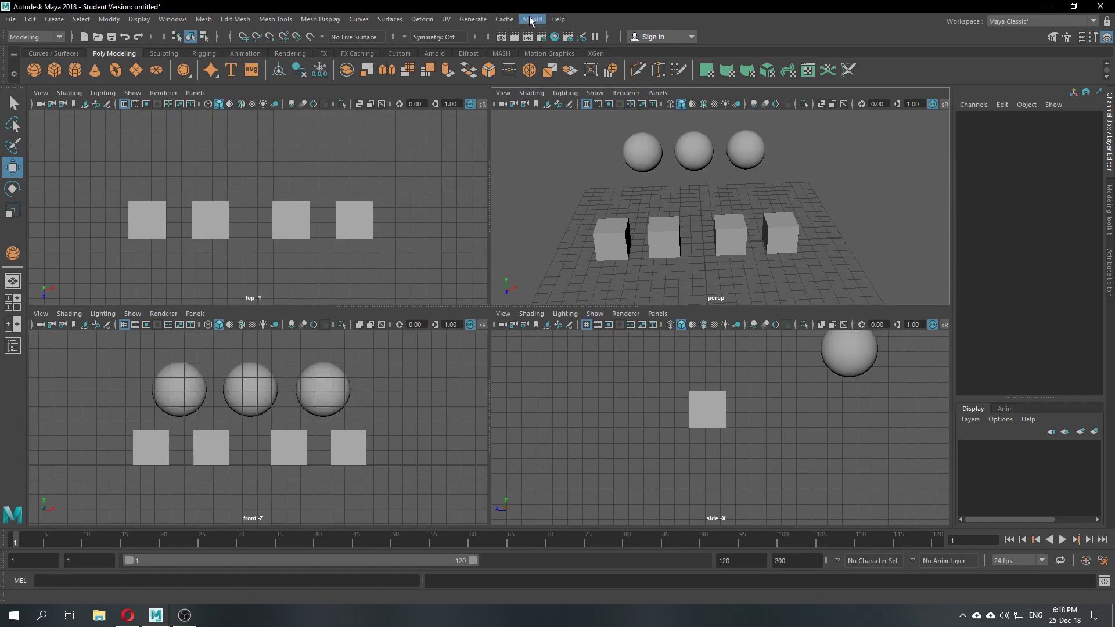
# Step: Look over the Arnold commands, open the Render View to check its renderer choice, and close it
pyautogui.click(530, 20)
pyautogui.click(544, 17)
pyautogui.click(524, 19)
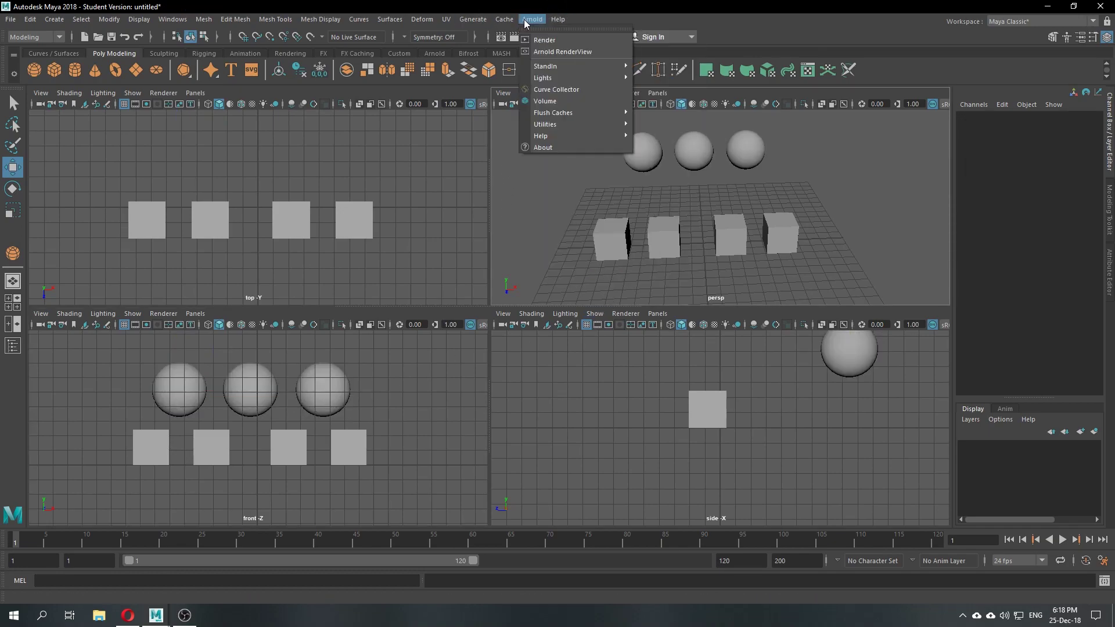
pyautogui.click(500, 38)
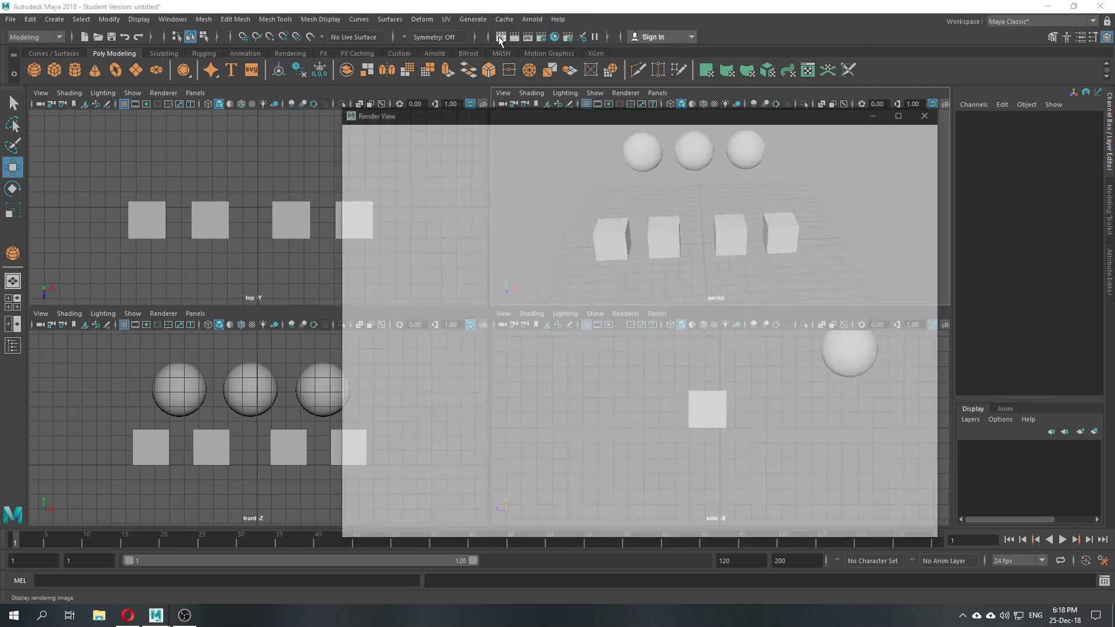
pyautogui.click(593, 142)
pyautogui.click(573, 140)
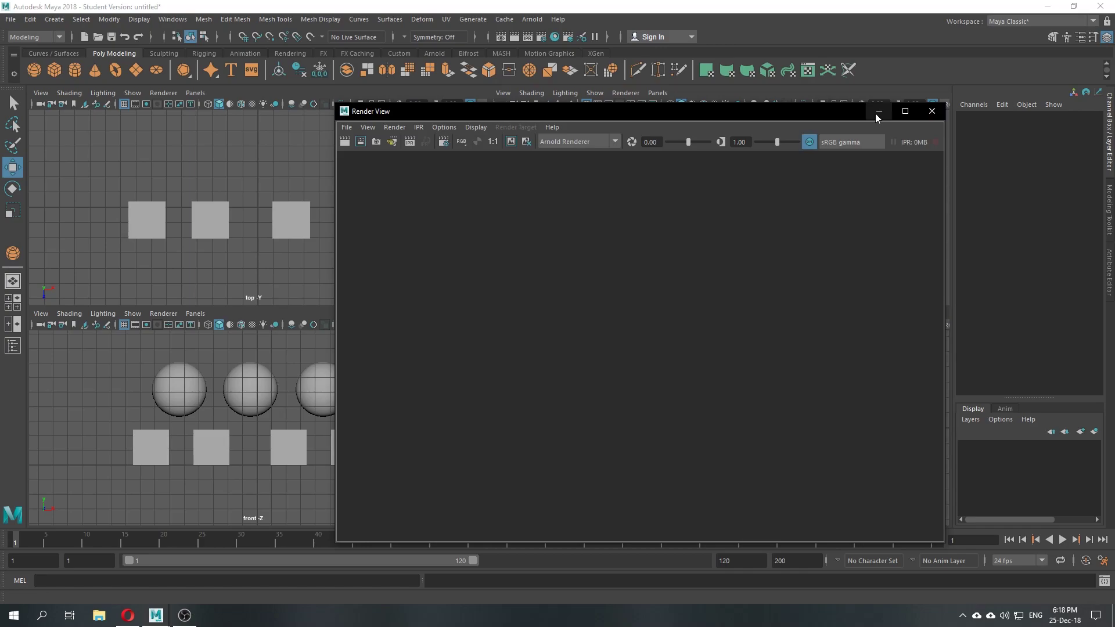
pyautogui.click(929, 116)
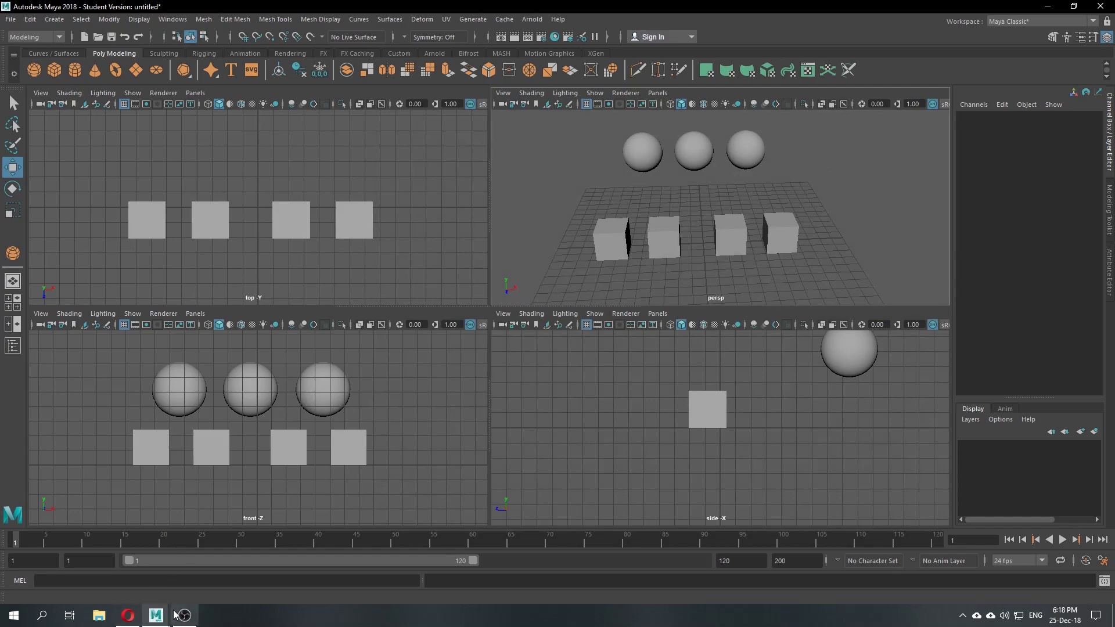
# Step: Switch to the browser and look through the dark-background Reaper renders from 1.png to 6.png
pyautogui.click(129, 617)
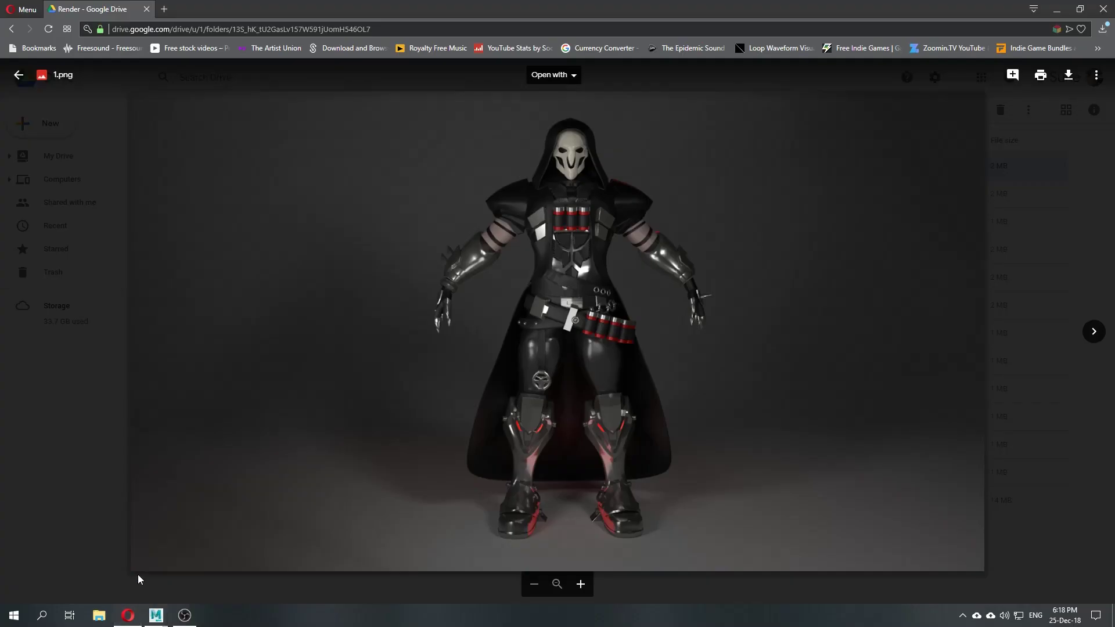
pyautogui.press('Right')
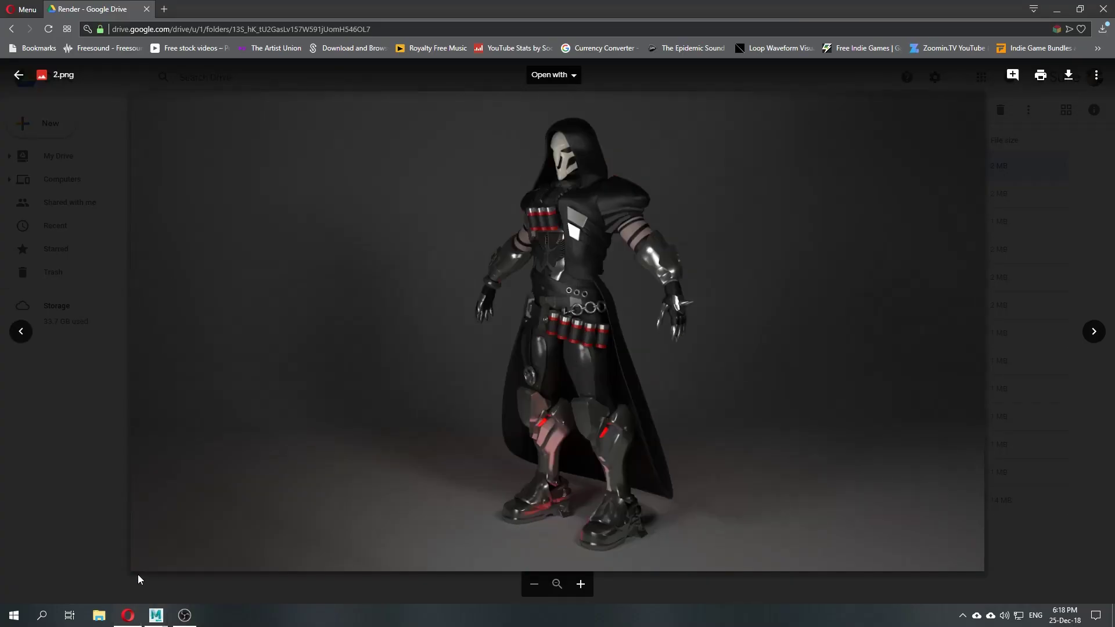
pyautogui.press('Right')
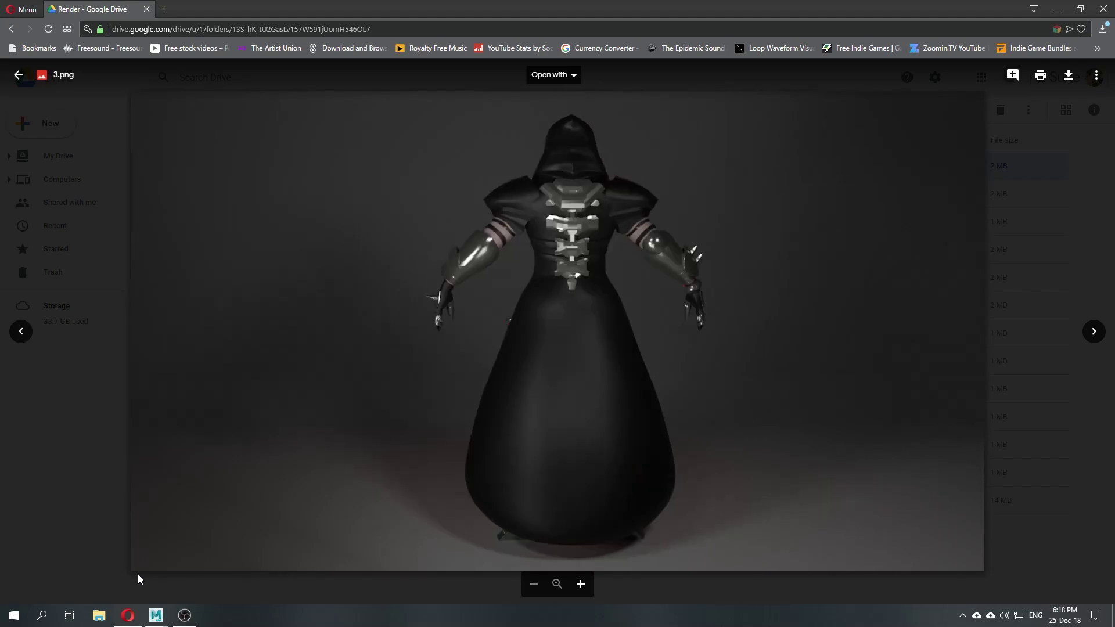
pyautogui.press('Right')
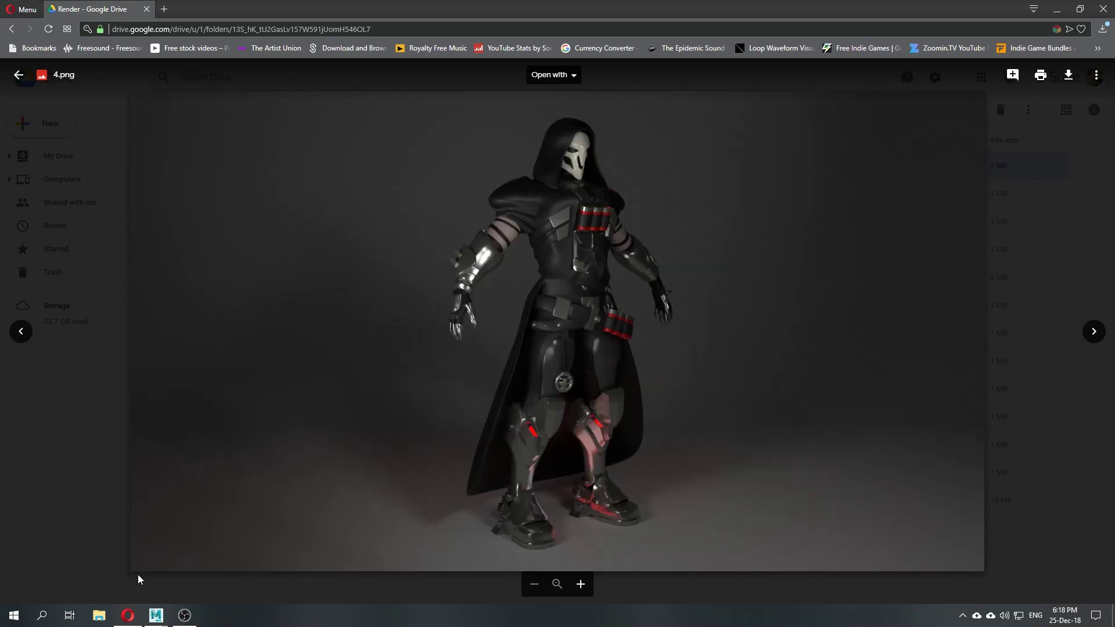
pyautogui.press('Right')
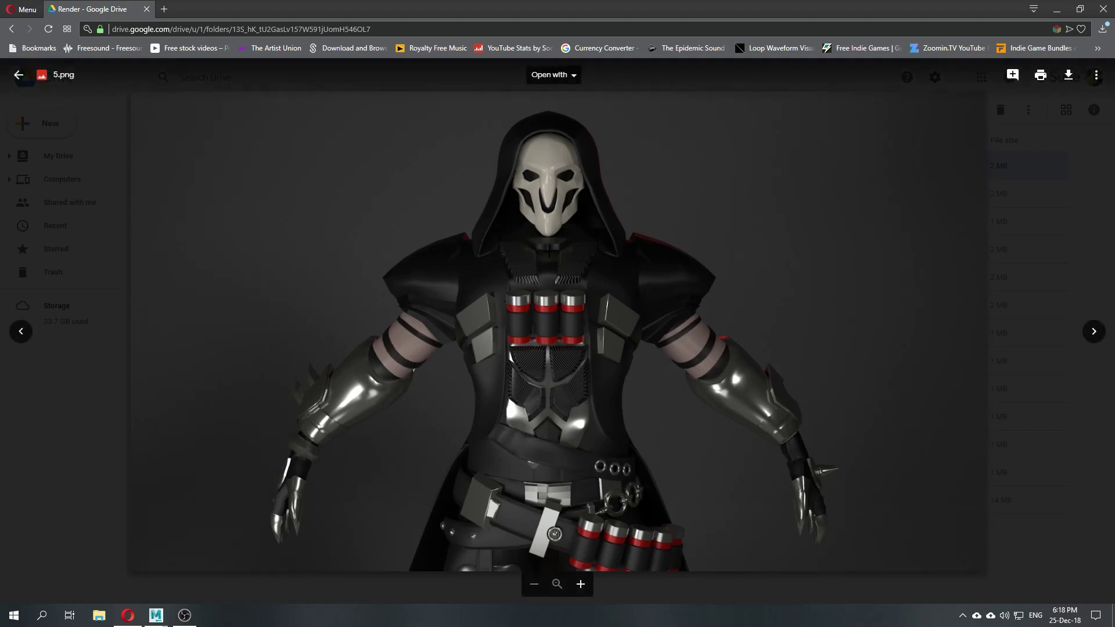
pyautogui.press('Right')
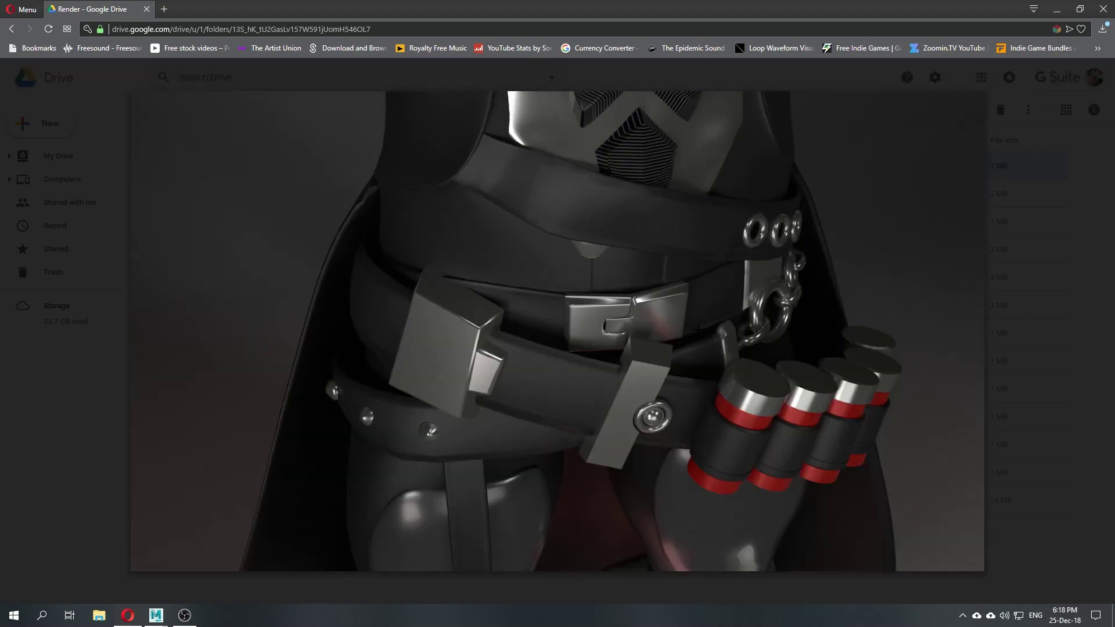
# Step: Look through the light-background Reaper renders and the rotating character video, and close the preview
pyautogui.press('Left')
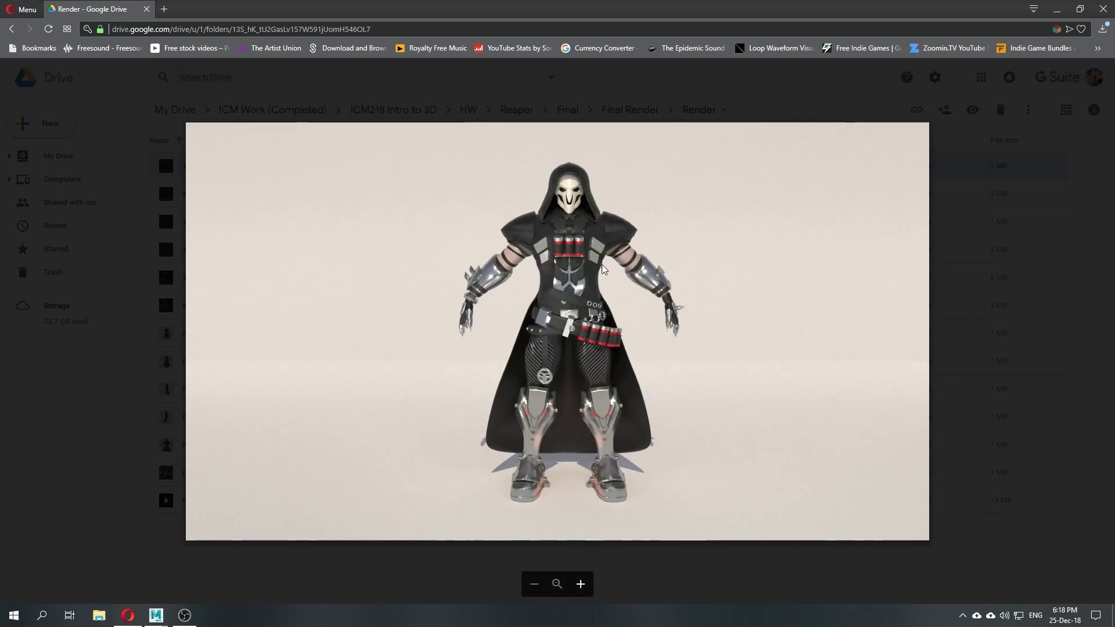
pyautogui.press('Left')
pyautogui.press('Left')
pyautogui.press('Left')
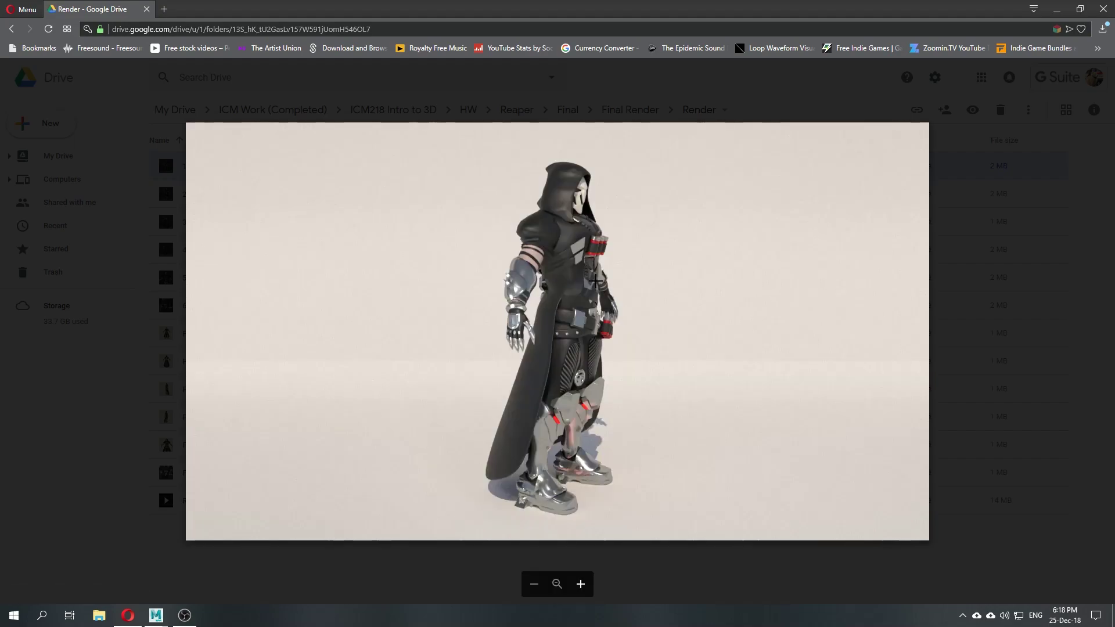
pyautogui.press('Left')
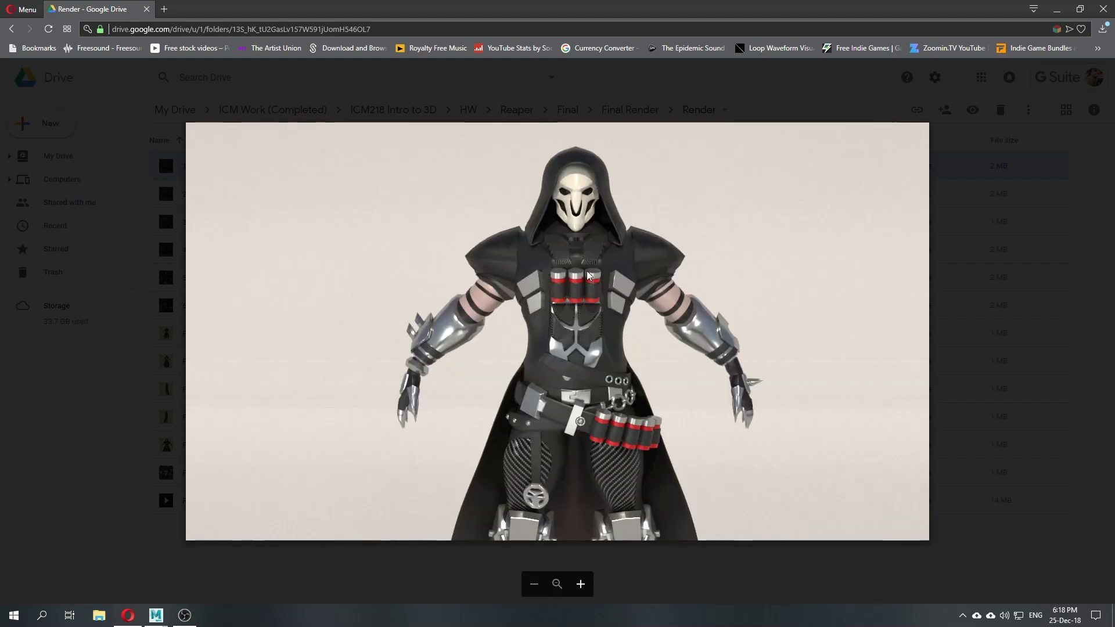
pyautogui.press('Left')
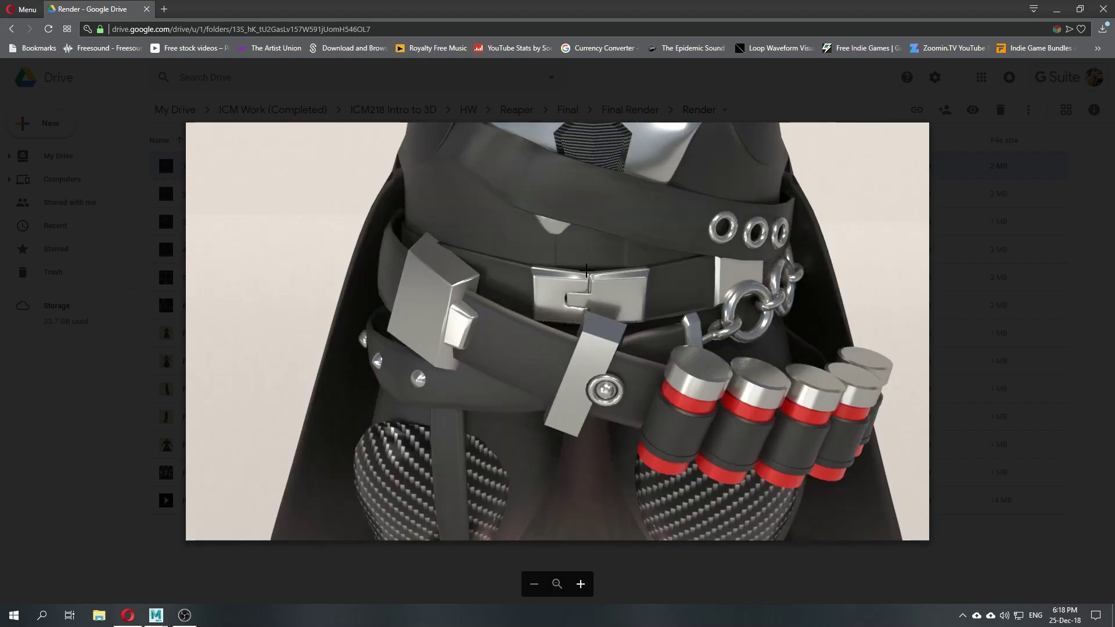
pyautogui.press('Left')
pyautogui.click(558, 328)
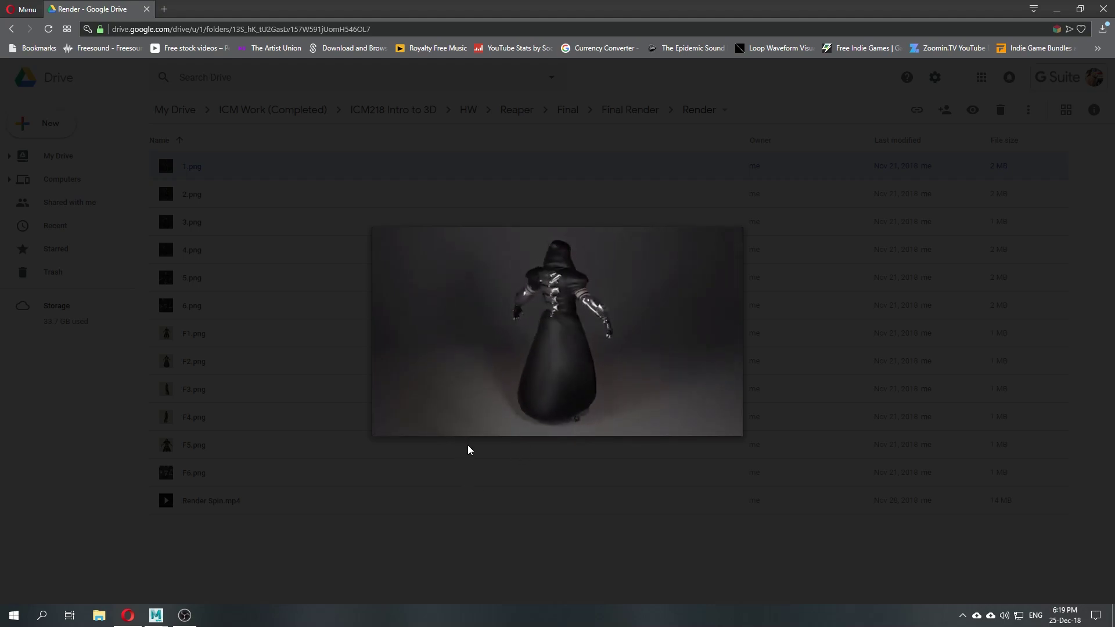
pyautogui.click(563, 131)
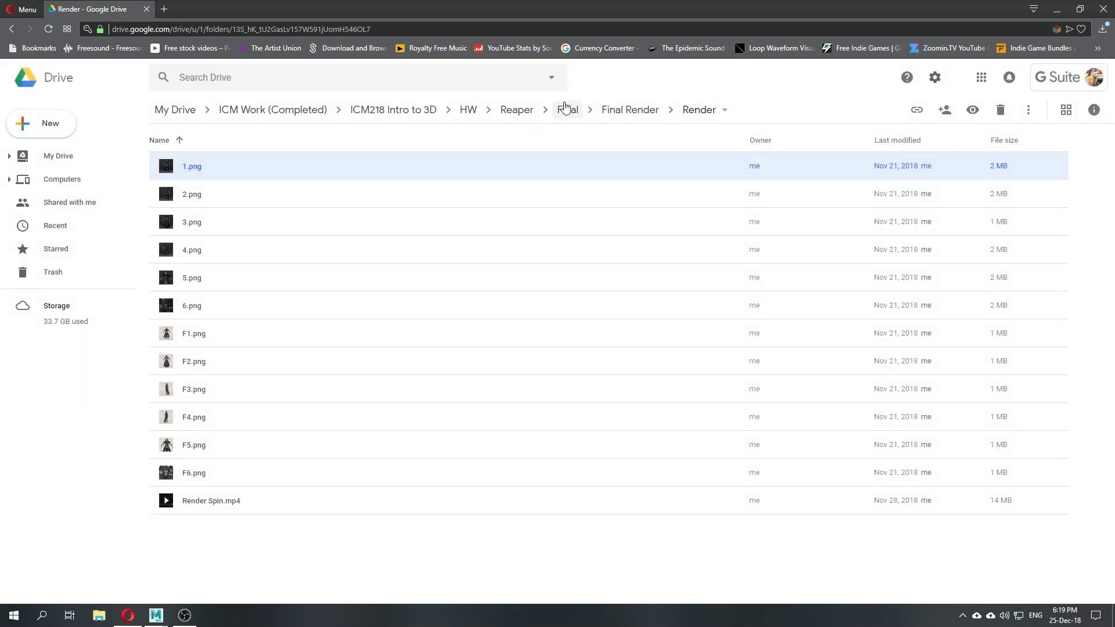
# Step: Go up to the HW folder and open the Test Render folder inside Portal Gun Render
pyautogui.click(511, 110)
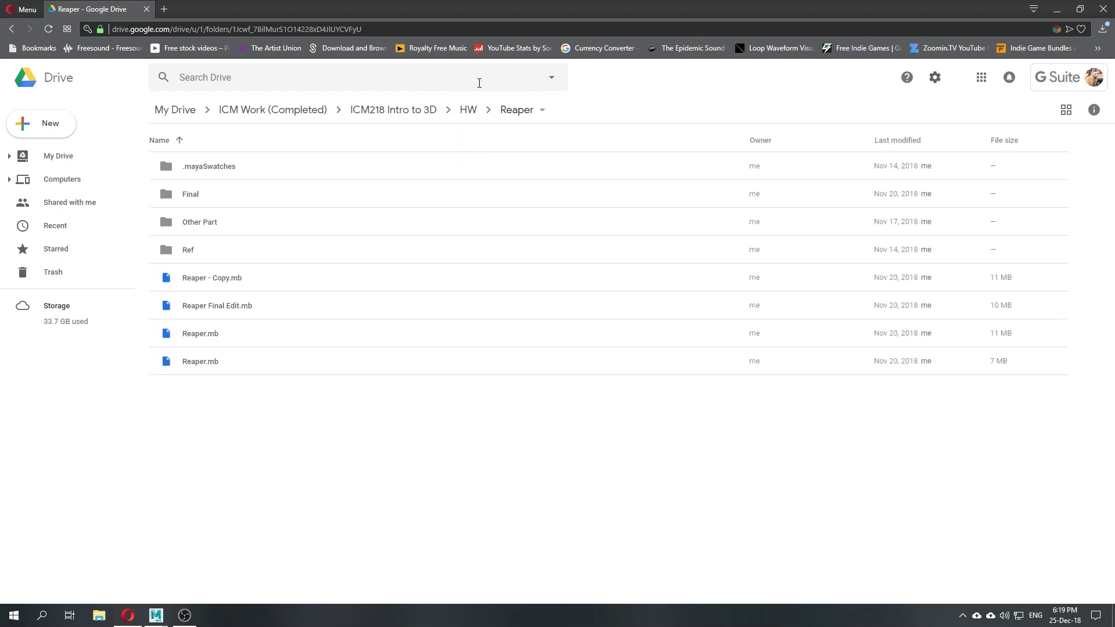
pyautogui.click(467, 110)
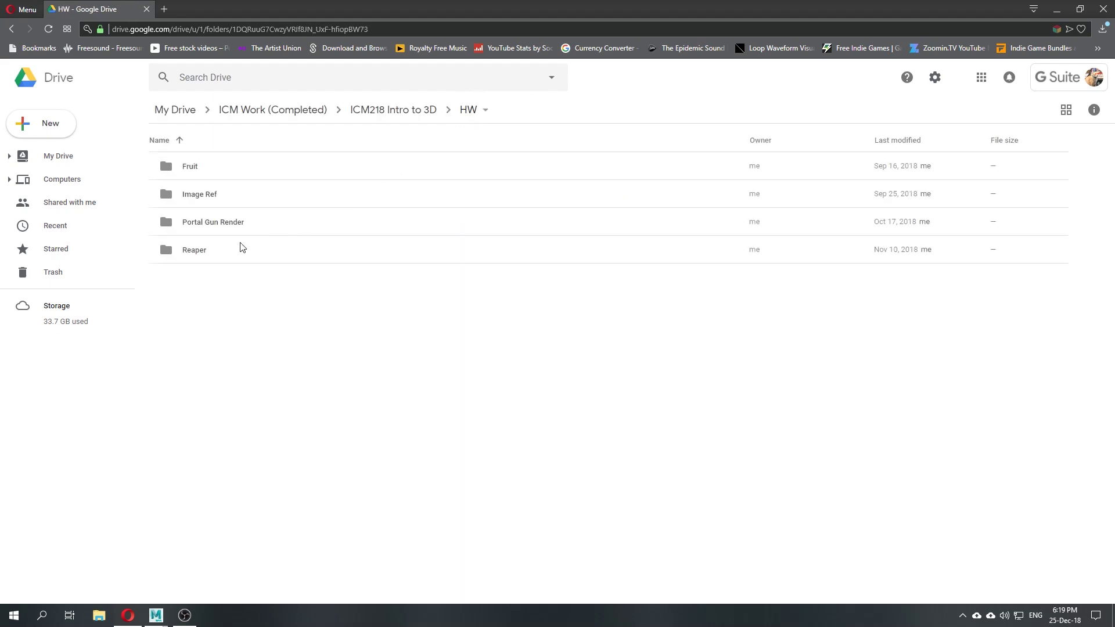
pyautogui.click(241, 247)
pyautogui.doubleClick(235, 219)
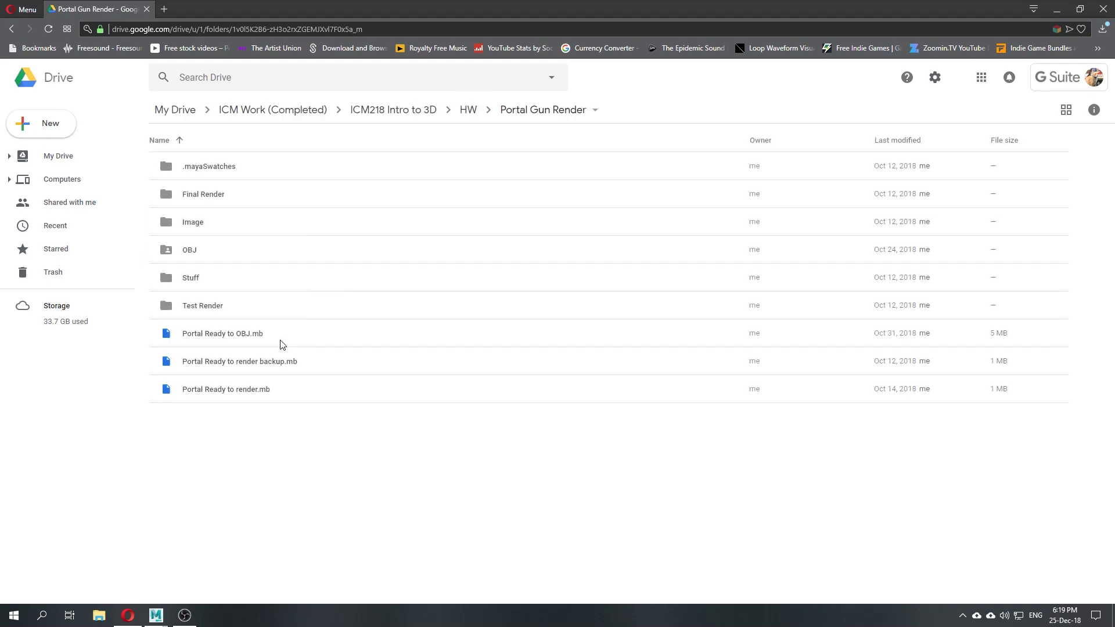
pyautogui.doubleClick(232, 234)
pyautogui.click(537, 110)
pyautogui.doubleClick(210, 308)
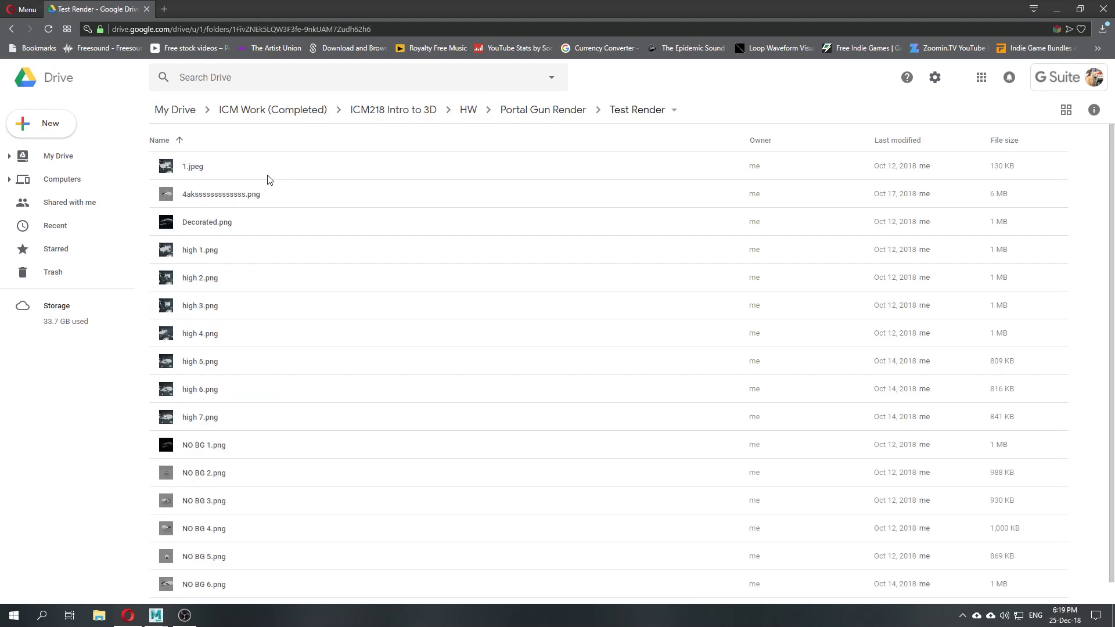
# Step: Look through the portal gun renders starting from the 6 MB PNG, and close the preview
pyautogui.doubleClick(259, 194)
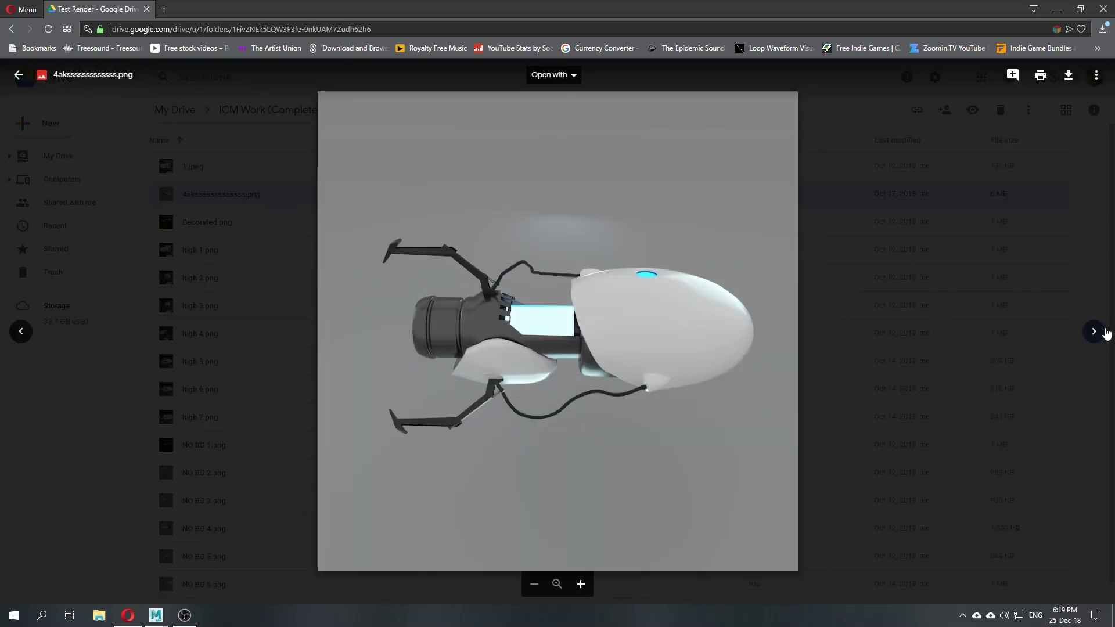
pyautogui.click(1094, 332)
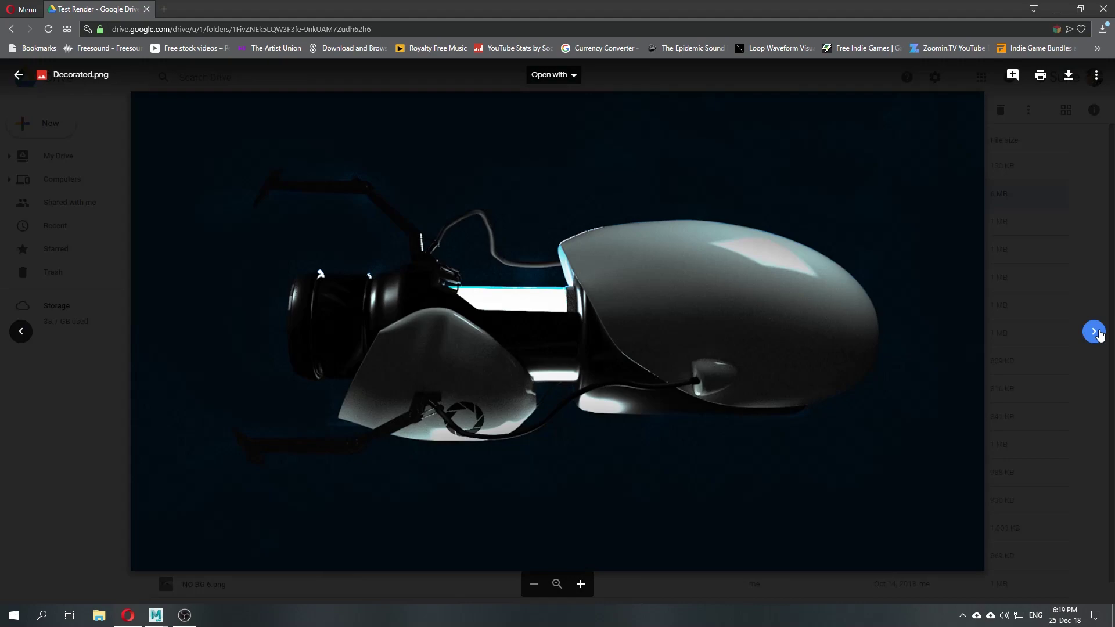
pyautogui.click(1095, 332)
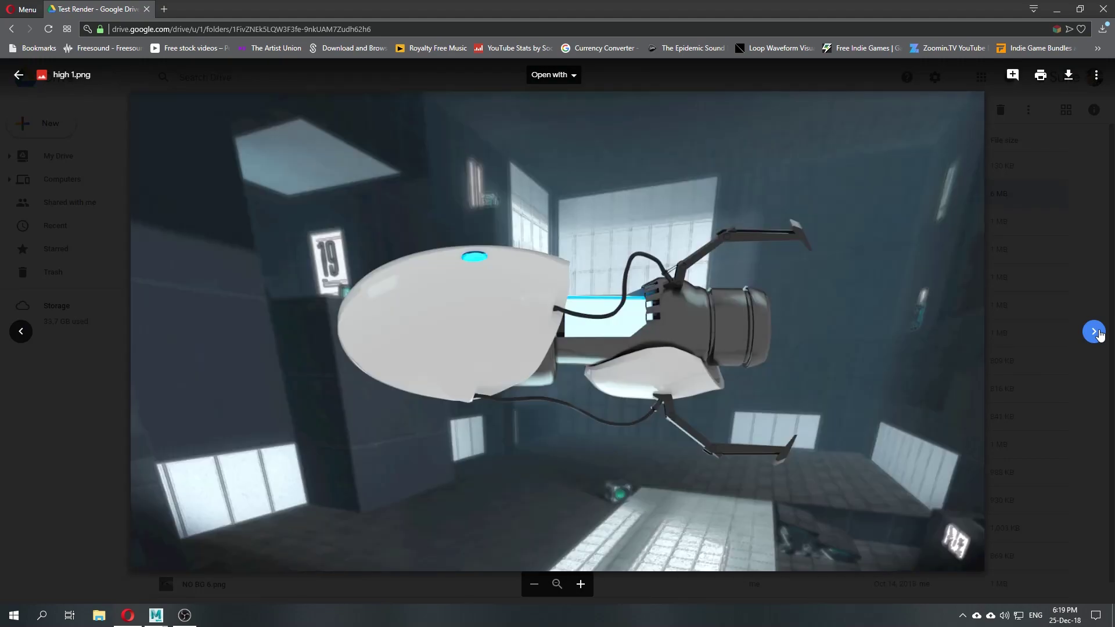
pyautogui.click(1094, 332)
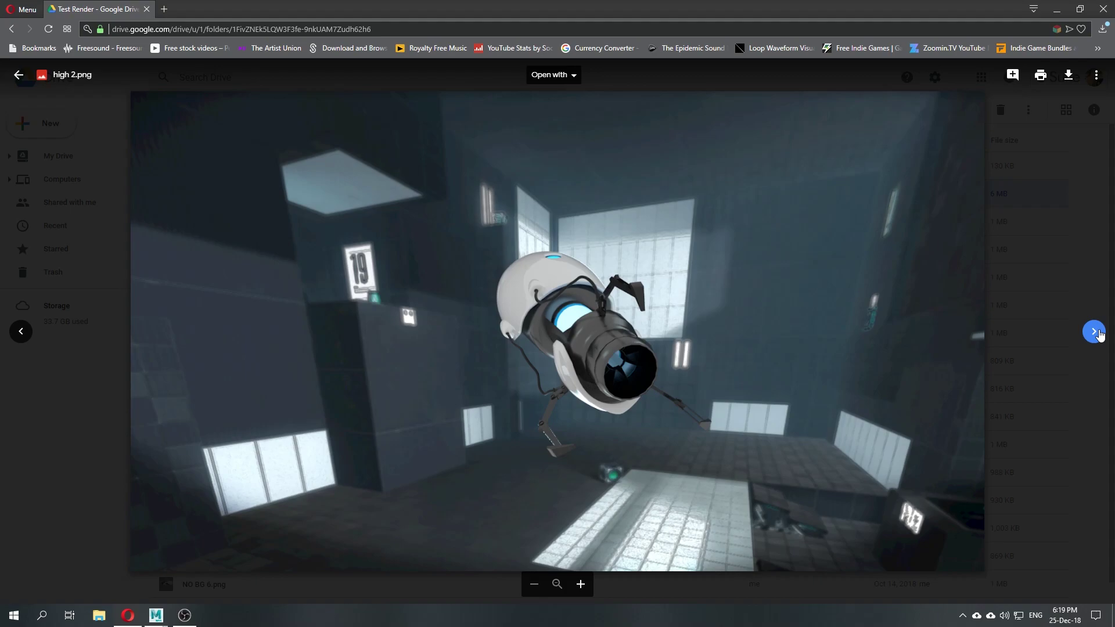
pyautogui.click(1094, 332)
pyautogui.click(1094, 332)
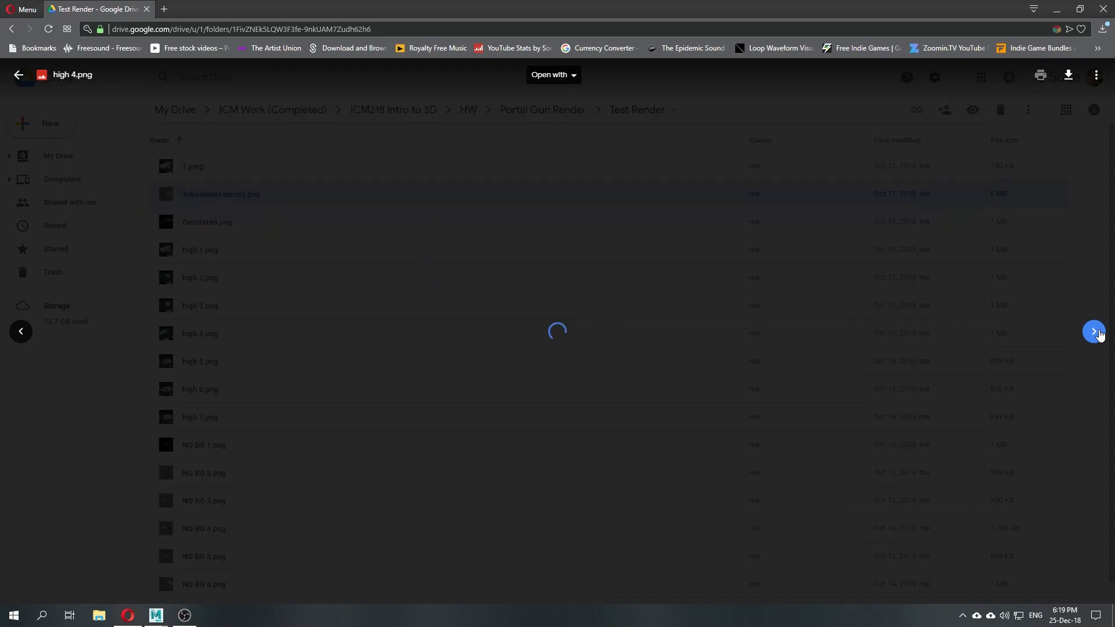
pyautogui.click(1097, 332)
pyautogui.click(1060, 264)
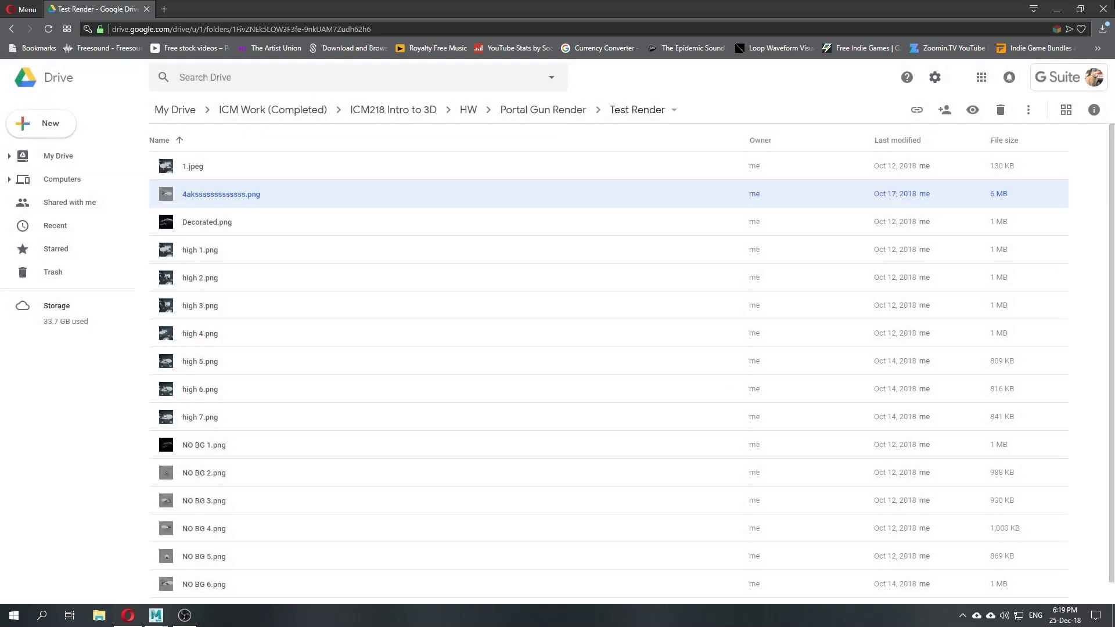
# Step: Return to Maya and show the perspective view full-size with the spheres and cubes framed
pyautogui.click(1058, 9)
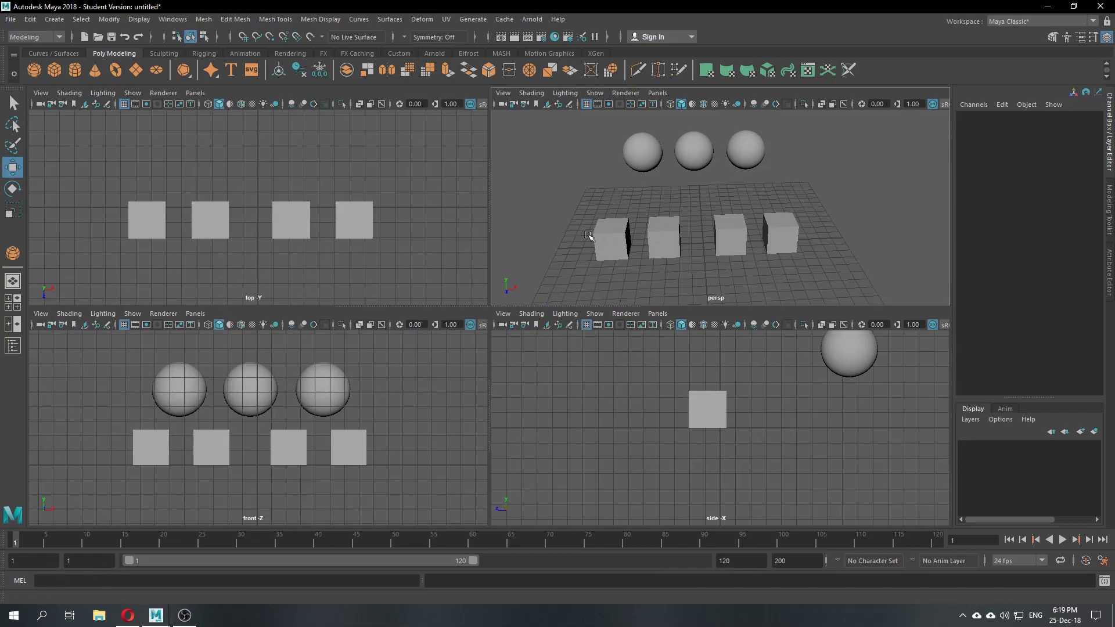
pyautogui.keyDown('alt'); pyautogui.moveTo(579, 224); pyautogui.dragTo(754, 211); pyautogui.keyUp('alt')
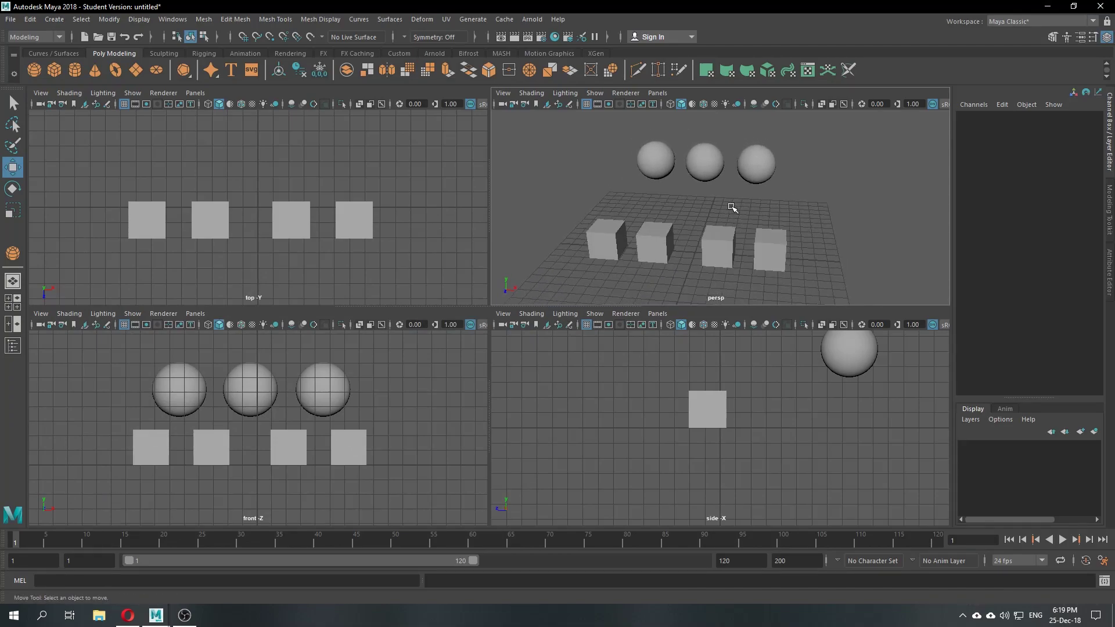
pyautogui.press('space')
pyautogui.keyDown('alt'); pyautogui.moveTo(559, 205); pyautogui.dragTo(513, 220, button='middle'); pyautogui.keyUp('alt')
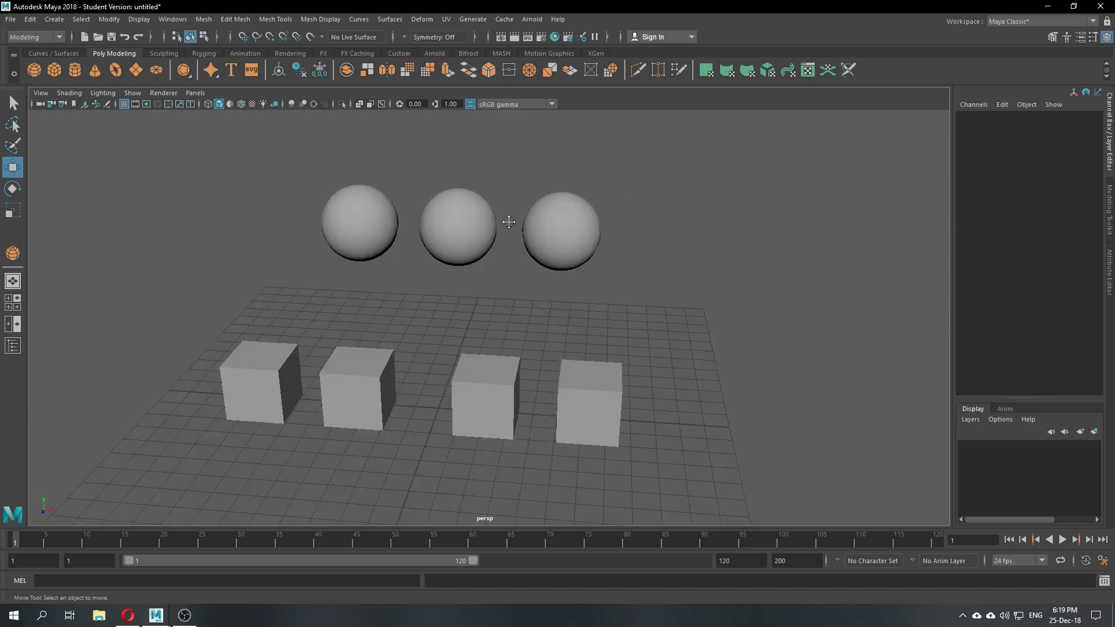
# Step: Select the first sphere in the row, open the Hypershade and place its window beside the objects
pyautogui.scroll(-3, 652, 284)
pyautogui.keyDown('alt'); pyautogui.moveTo(652, 284); pyautogui.dragTo(685, 246); pyautogui.keyUp('alt')
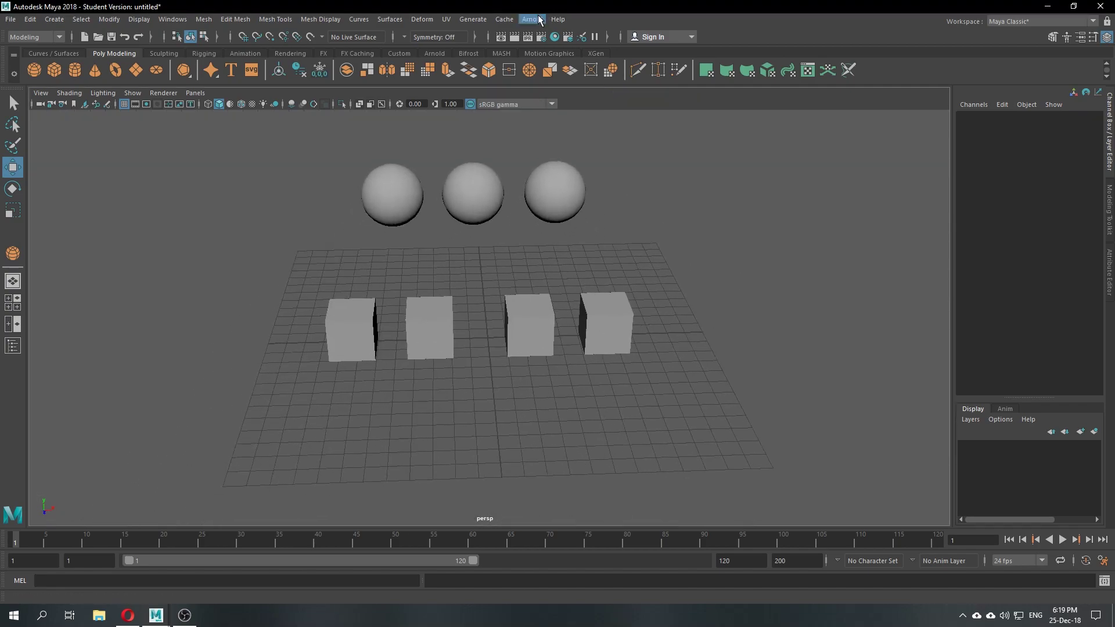
pyautogui.click(538, 19)
pyautogui.click(392, 194)
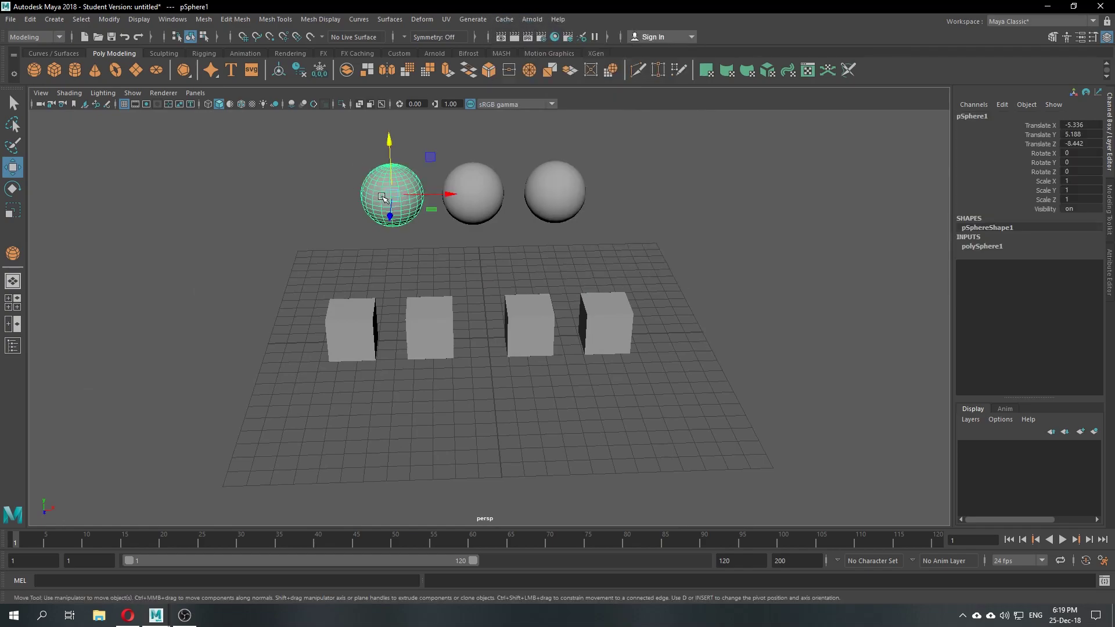
pyautogui.click(555, 37)
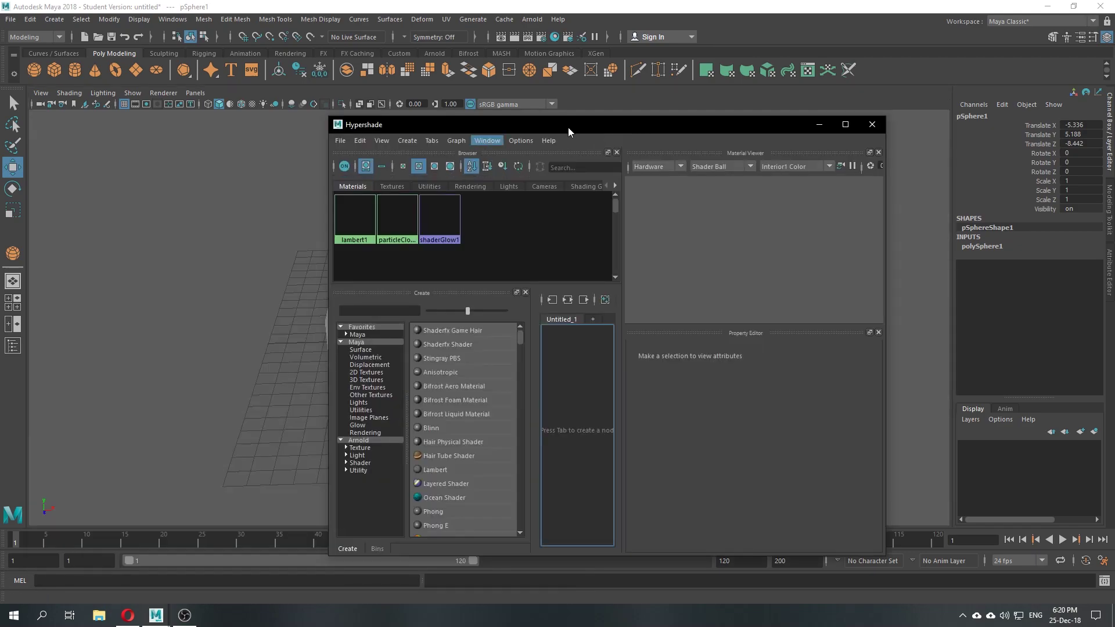
pyautogui.moveTo(567, 119); pyautogui.dragTo(789, 116)
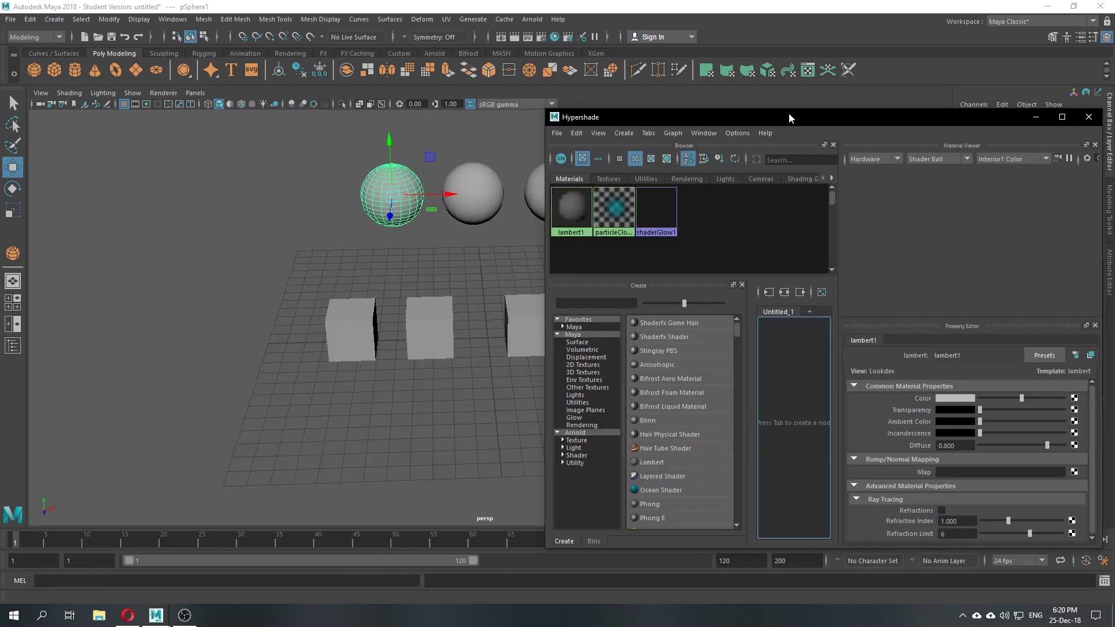
# Step: Show the Arnold nodes and the favourite Maya materials in the Hypershade, keeping the scene in view, and deselect the sphere
pyautogui.click(576, 433)
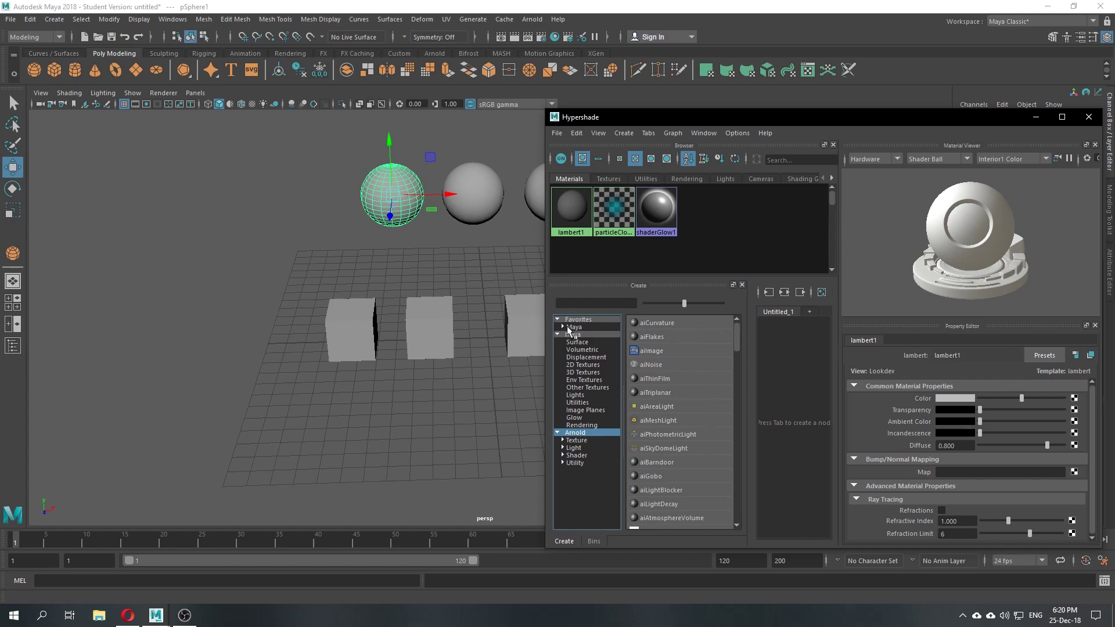
pyautogui.click(650, 110)
pyautogui.moveTo(650, 112); pyautogui.dragTo(682, 115)
pyautogui.keyDown('alt'); pyautogui.moveTo(244, 200); pyautogui.dragTo(304, 237); pyautogui.keyUp('alt')
pyautogui.click(604, 322)
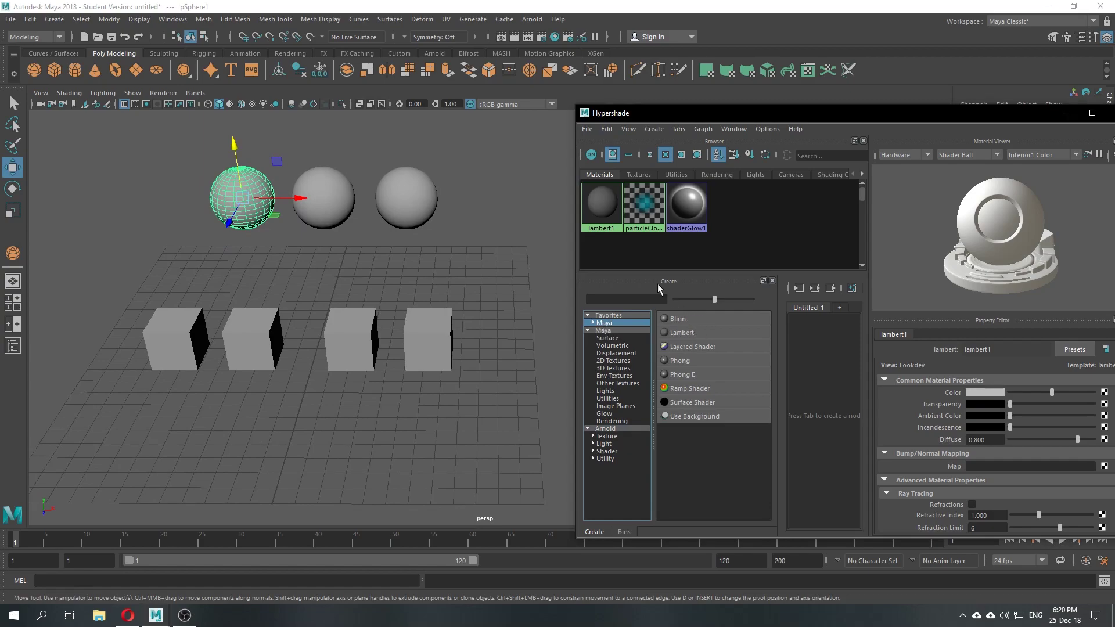
pyautogui.click(561, 258)
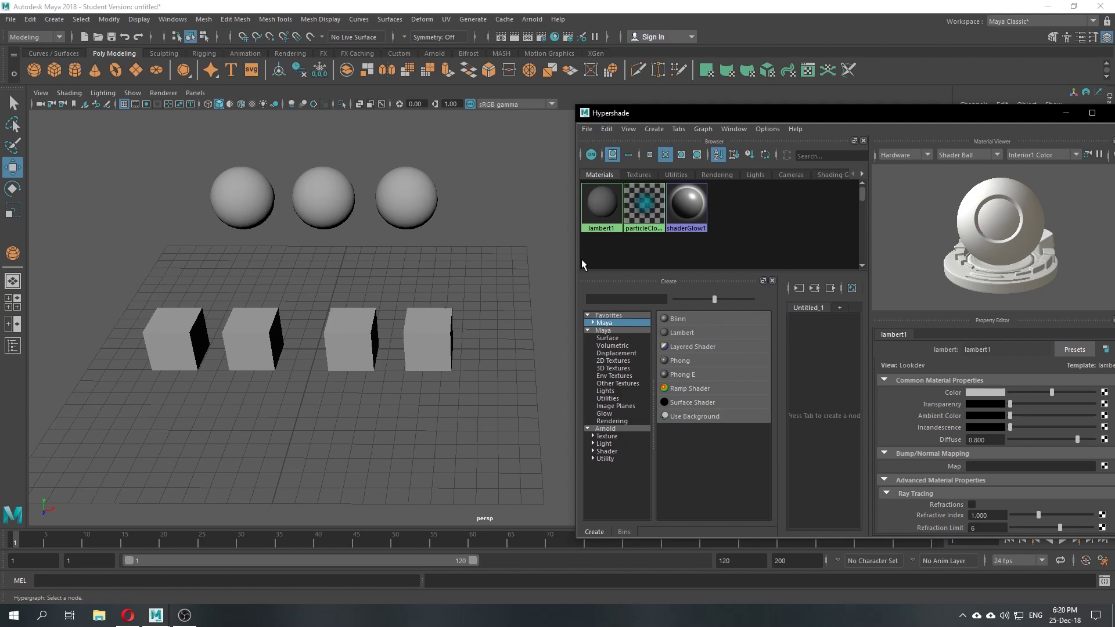
pyautogui.moveTo(638, 113); pyautogui.dragTo(631, 90)
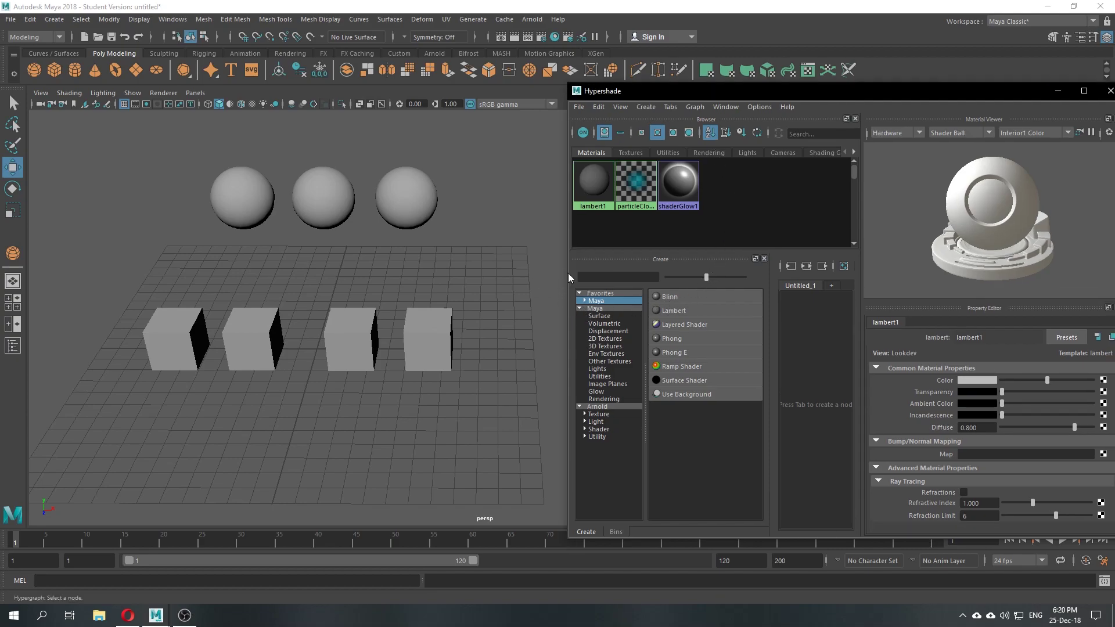
# Step: Create an aiStandardSurface material from the Arnold shaders in the Hypershade
pyautogui.keyDown('alt'); pyautogui.moveTo(387, 244); pyautogui.dragTo(363, 308); pyautogui.keyUp('alt')
pyautogui.click(603, 406)
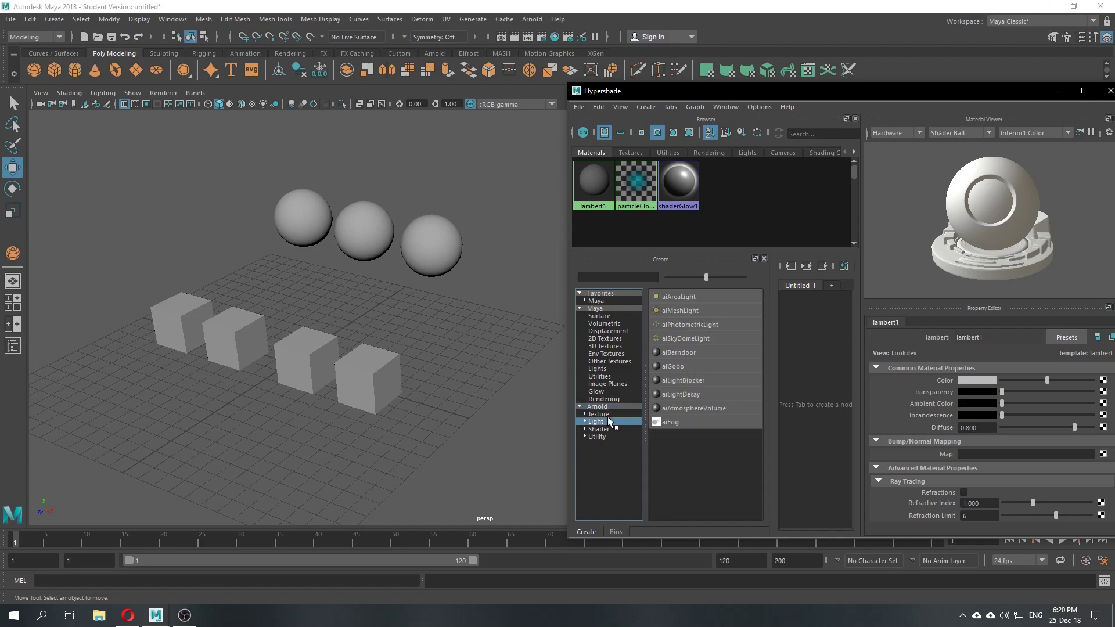
pyautogui.click(603, 429)
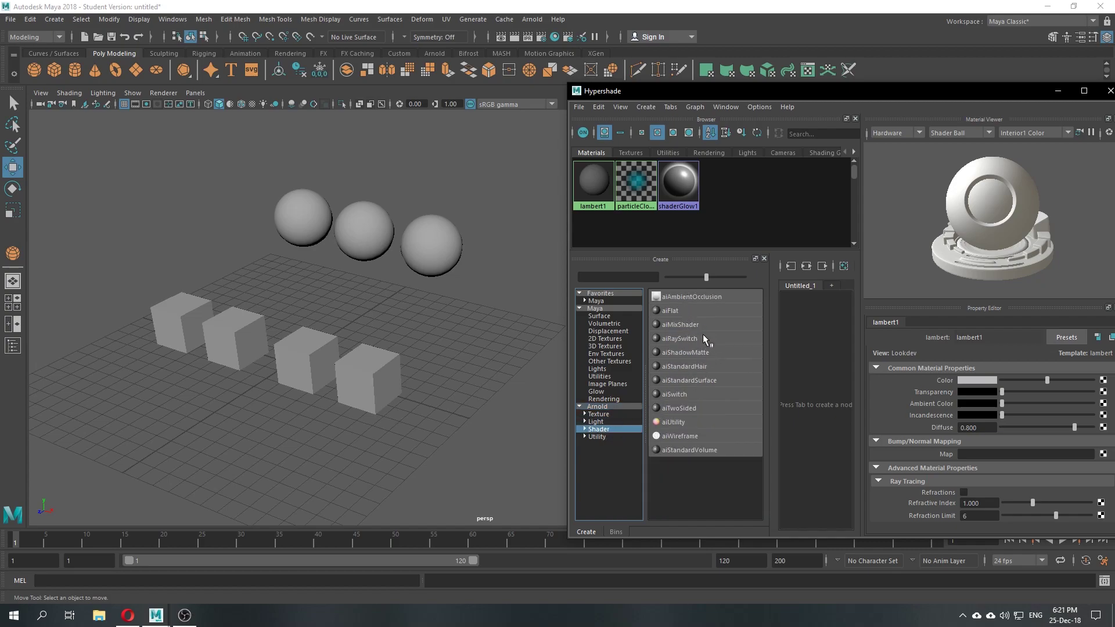
pyautogui.click(704, 379)
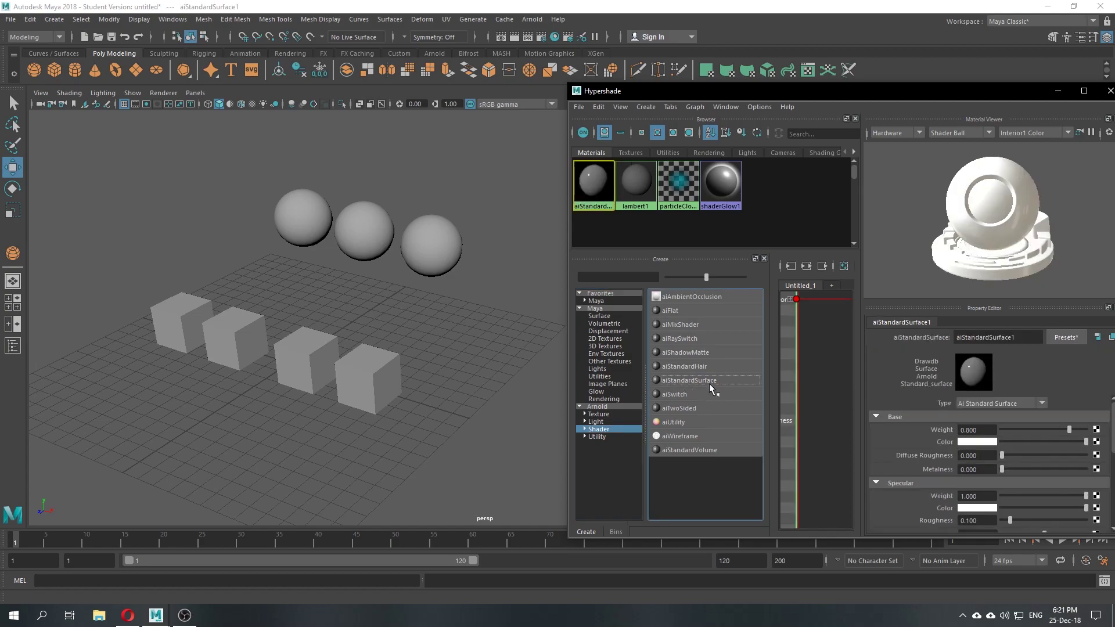
pyautogui.click(800, 378)
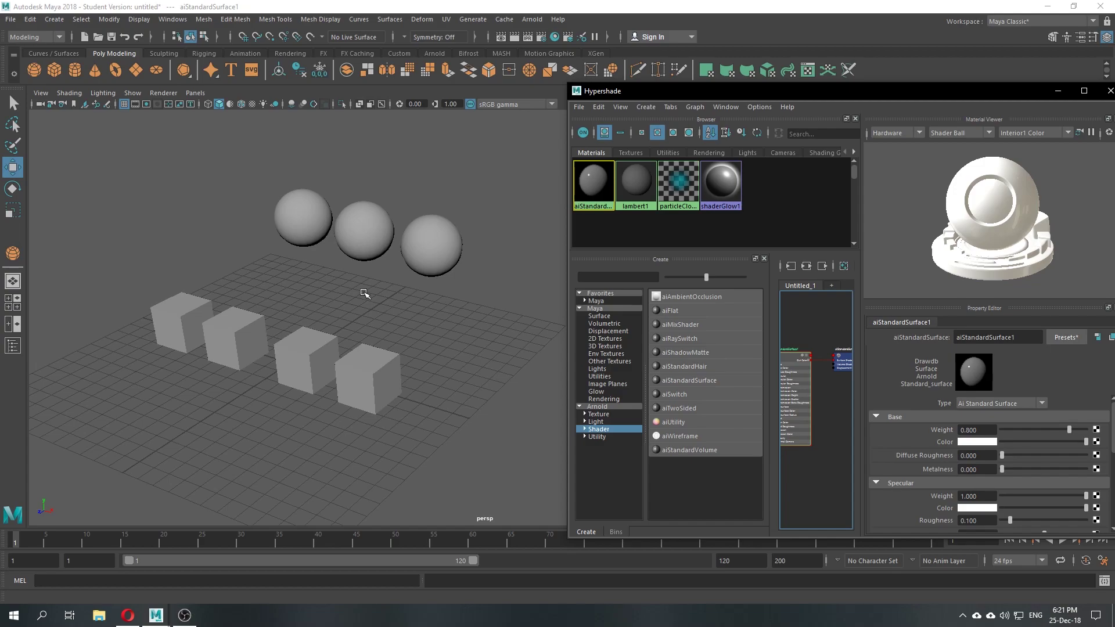
# Step: Assign the aiStandardSurface material to the last two spheres and the last two cubes of the rows, and deselect them
pyautogui.keyDown('alt'); pyautogui.moveTo(373, 314); pyautogui.dragTo(458, 305, button='middle'); pyautogui.keyUp('alt')
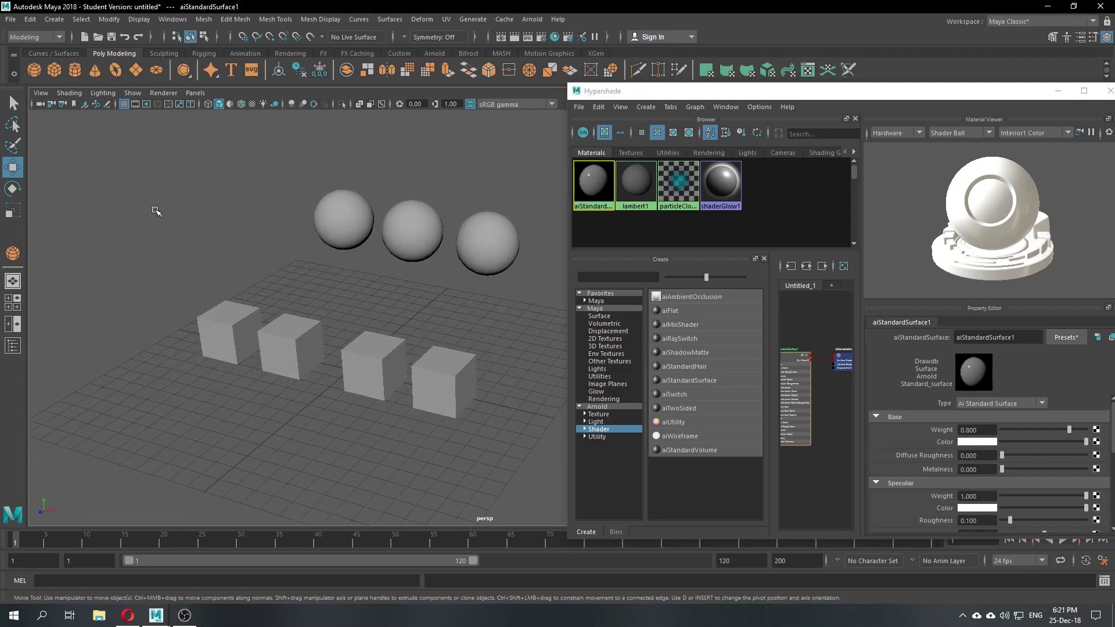
pyautogui.moveTo(168, 185); pyautogui.dragTo(572, 444)
pyautogui.click(465, 313)
pyautogui.keyDown('alt'); pyautogui.moveTo(465, 314); pyautogui.dragTo(336, 279); pyautogui.keyUp('alt')
pyautogui.moveTo(313, 169); pyautogui.dragTo(499, 374)
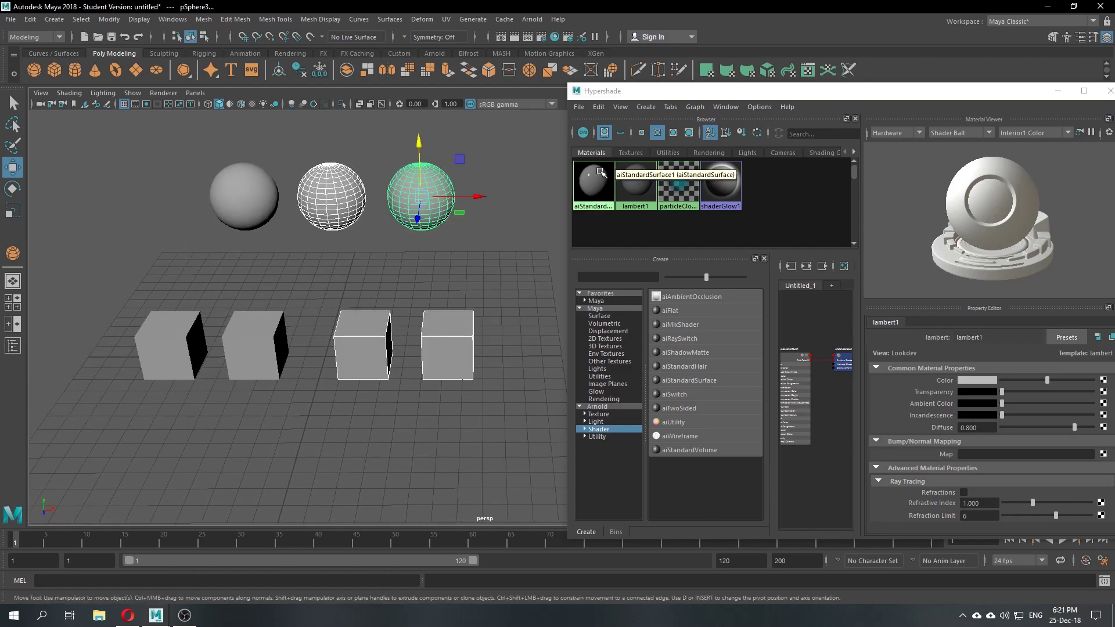
pyautogui.moveTo(598, 181); pyautogui.dragTo(600, 153, button='right')
pyautogui.click(503, 259)
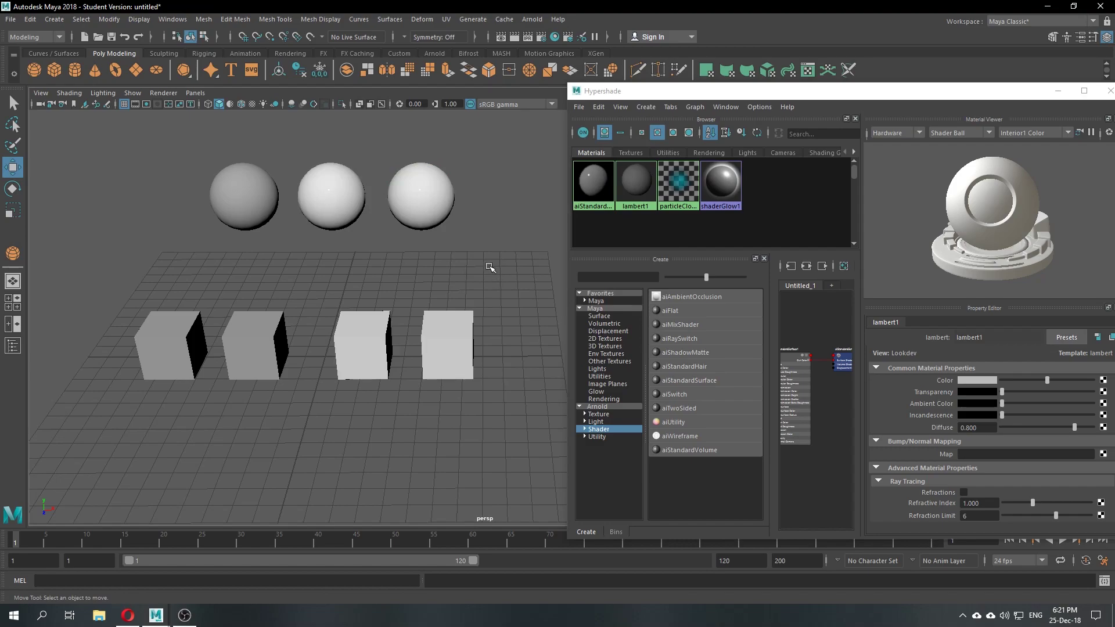
# Step: Minimize the Hypershade and add an Arnold Skydome Light to the scene
pyautogui.keyDown('alt'); pyautogui.moveTo(487, 262); pyautogui.dragTo(480, 277, button='middle'); pyautogui.keyUp('alt')
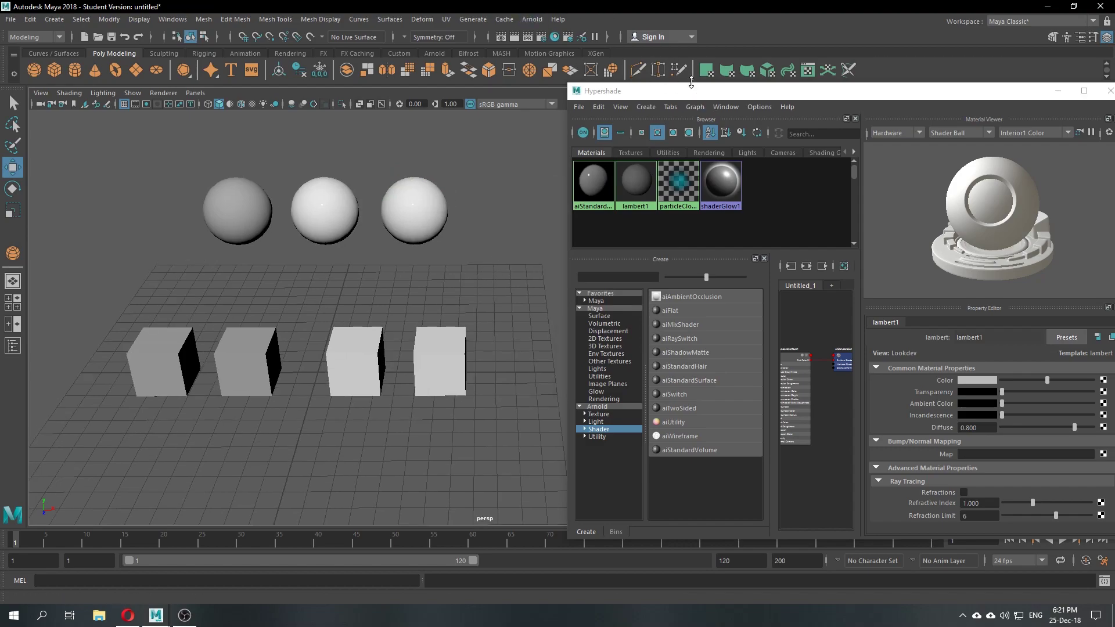
pyautogui.moveTo(673, 86); pyautogui.dragTo(555, 55)
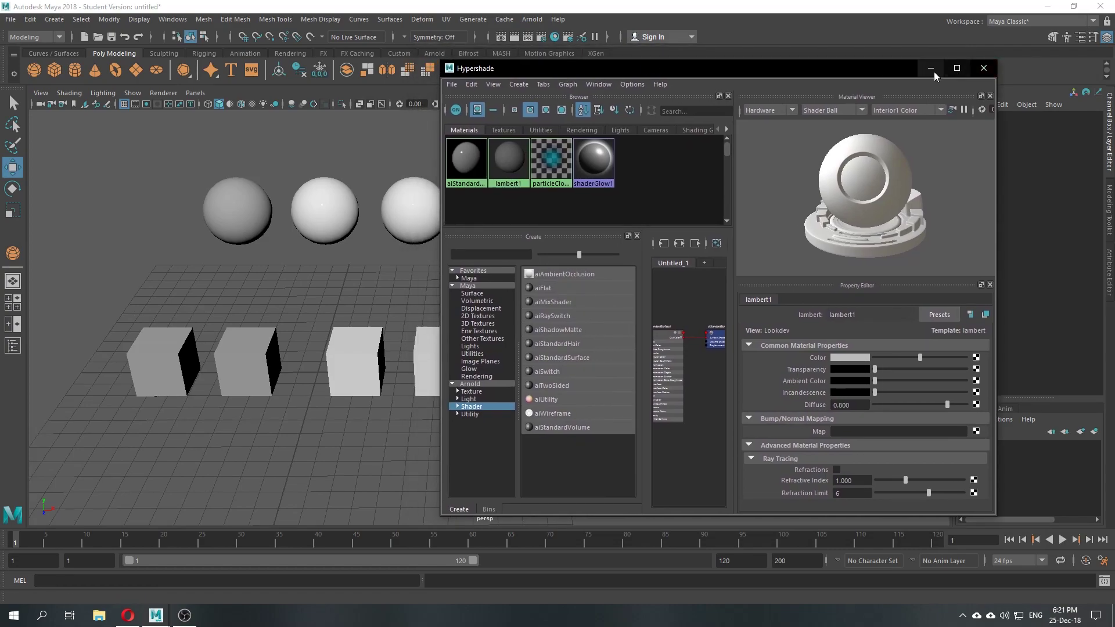
pyautogui.click(928, 65)
pyautogui.click(532, 19)
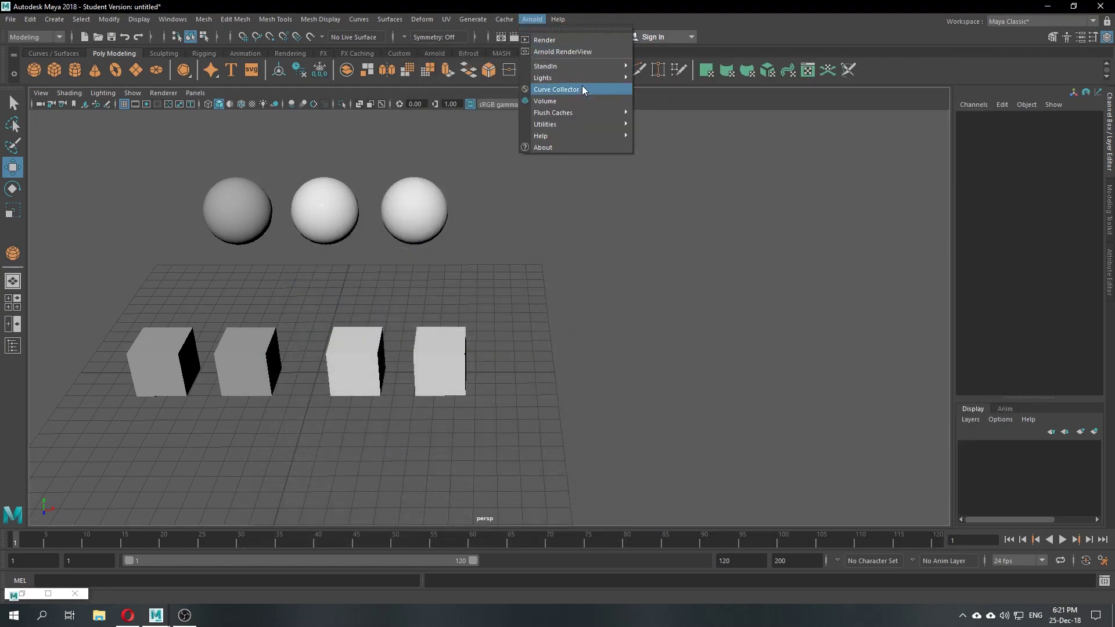
pyautogui.moveTo(596, 77)
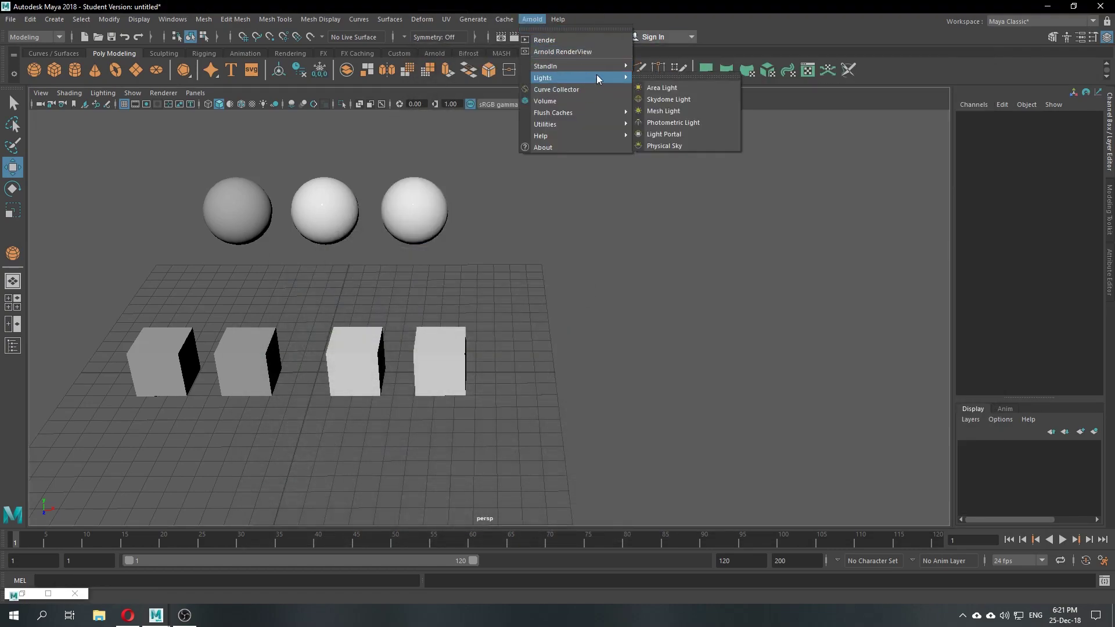
pyautogui.click(699, 98)
pyautogui.keyDown('alt'); pyautogui.moveTo(587, 286); pyautogui.dragTo(652, 321, button='middle'); pyautogui.keyUp('alt')
pyautogui.scroll(4, 586, 292)
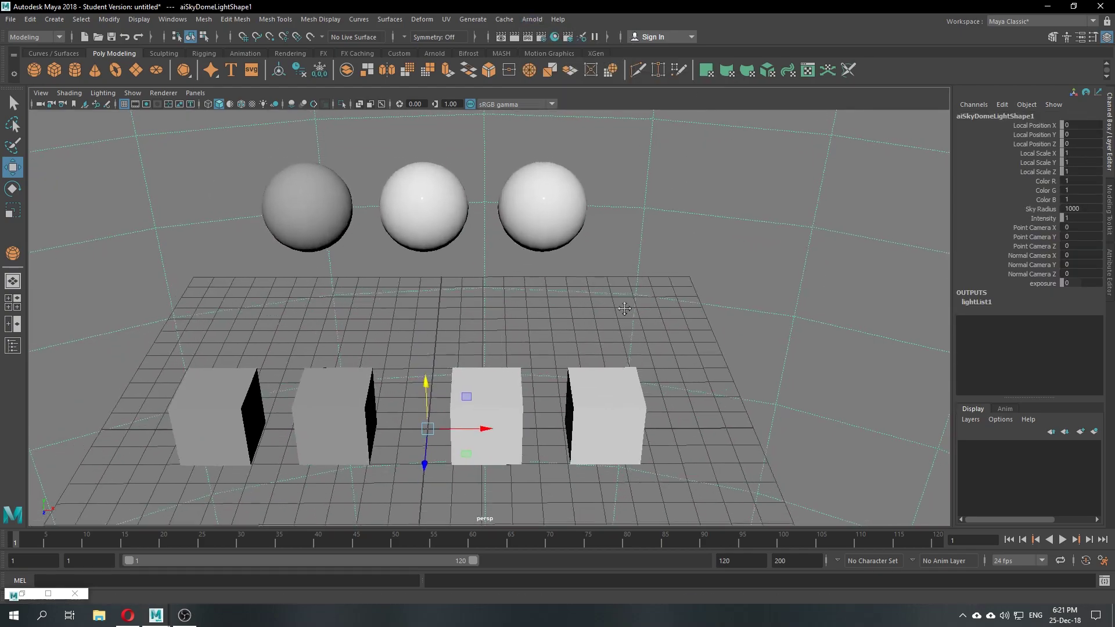
# Step: Open the Arnold RenderView, render the perspective view live, and place the window so the scene can be orbited beside it
pyautogui.click(532, 20)
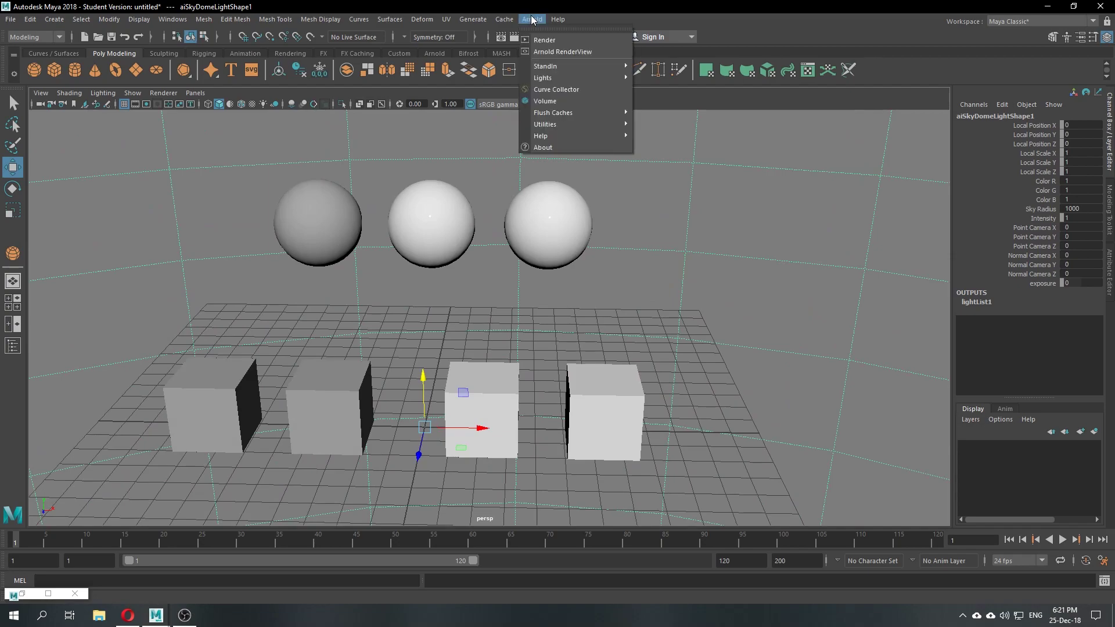
pyautogui.click(541, 21)
pyautogui.click(556, 19)
pyautogui.moveTo(532, 19)
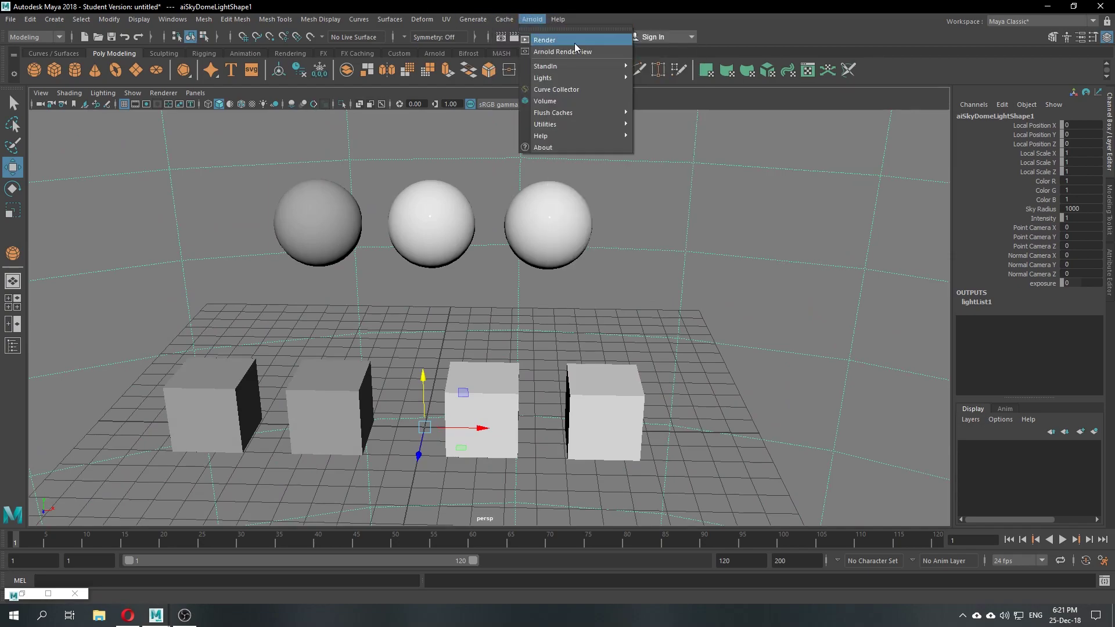
pyautogui.click(574, 50)
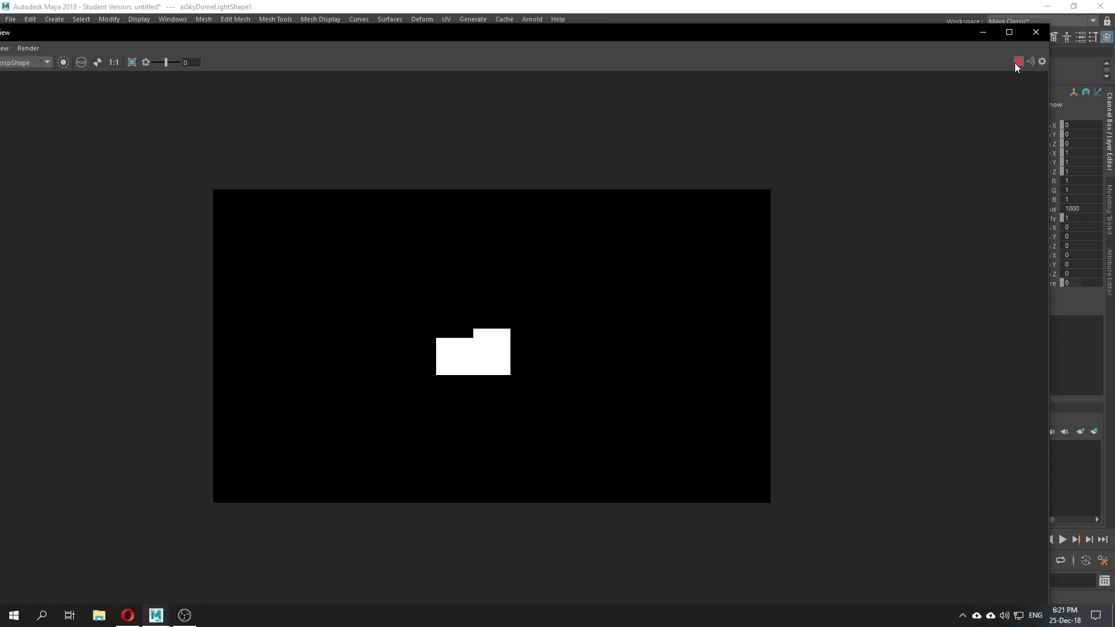
pyautogui.moveTo(1024, 39); pyautogui.dragTo(722, 204)
pyautogui.moveTo(560, 209); pyautogui.dragTo(815, 58)
pyautogui.keyDown('alt'); pyautogui.moveTo(274, 279); pyautogui.dragTo(78, 291, button='middle'); pyautogui.keyUp('alt')
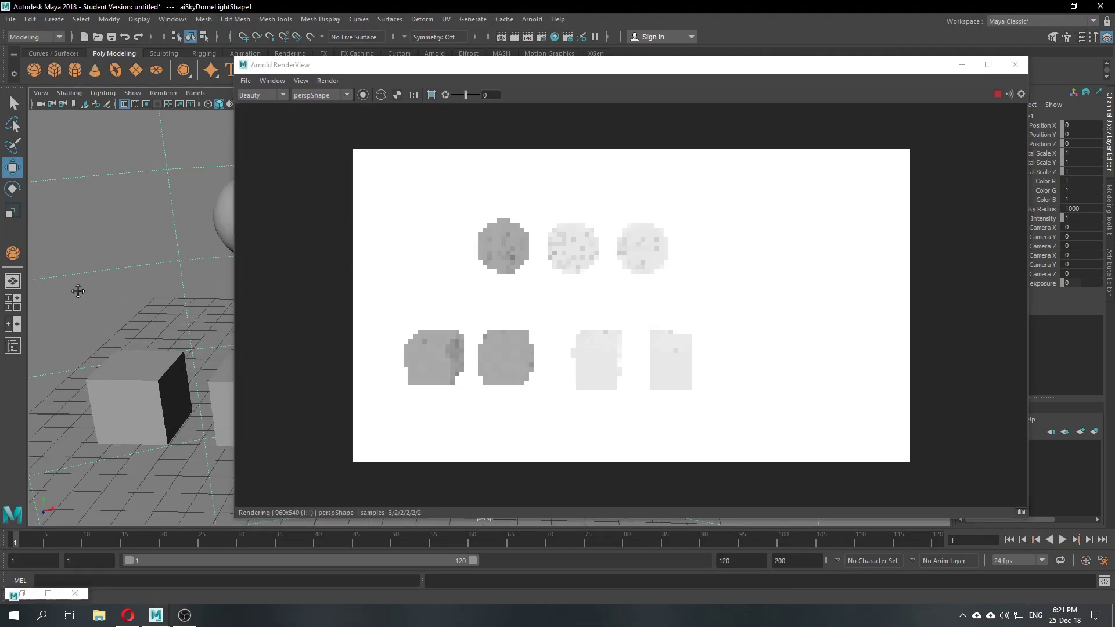
pyautogui.keyDown('alt'); pyautogui.moveTo(78, 291); pyautogui.dragTo(142, 289); pyautogui.keyUp('alt')
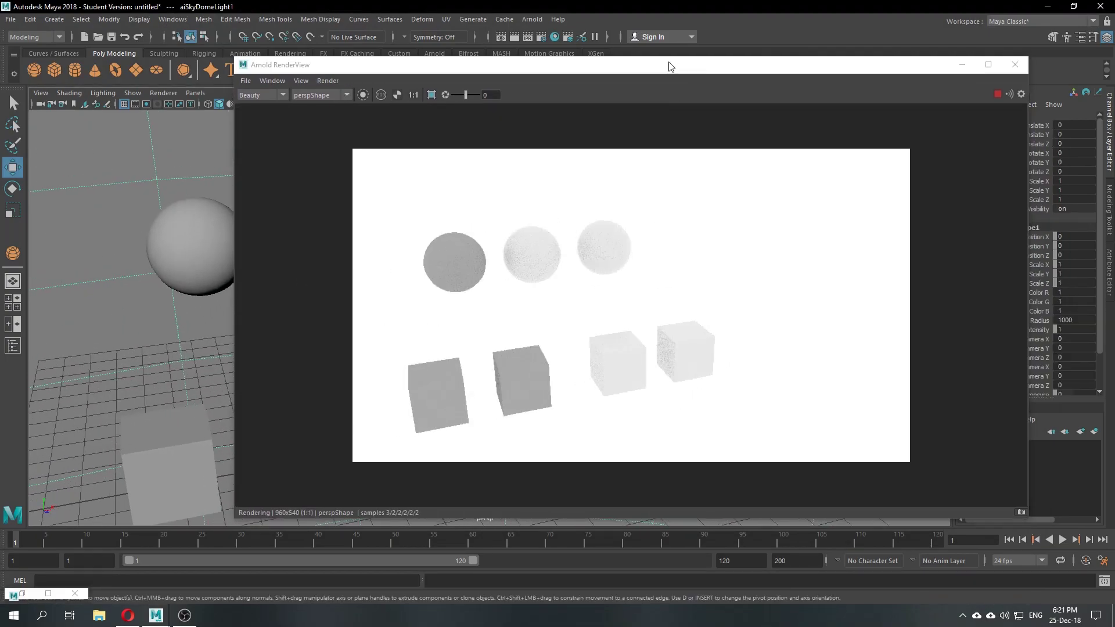
# Step: Delete the skydome light and add an Arnold Physical Sky light instead
pyautogui.press('Delete')
pyautogui.click(526, 19)
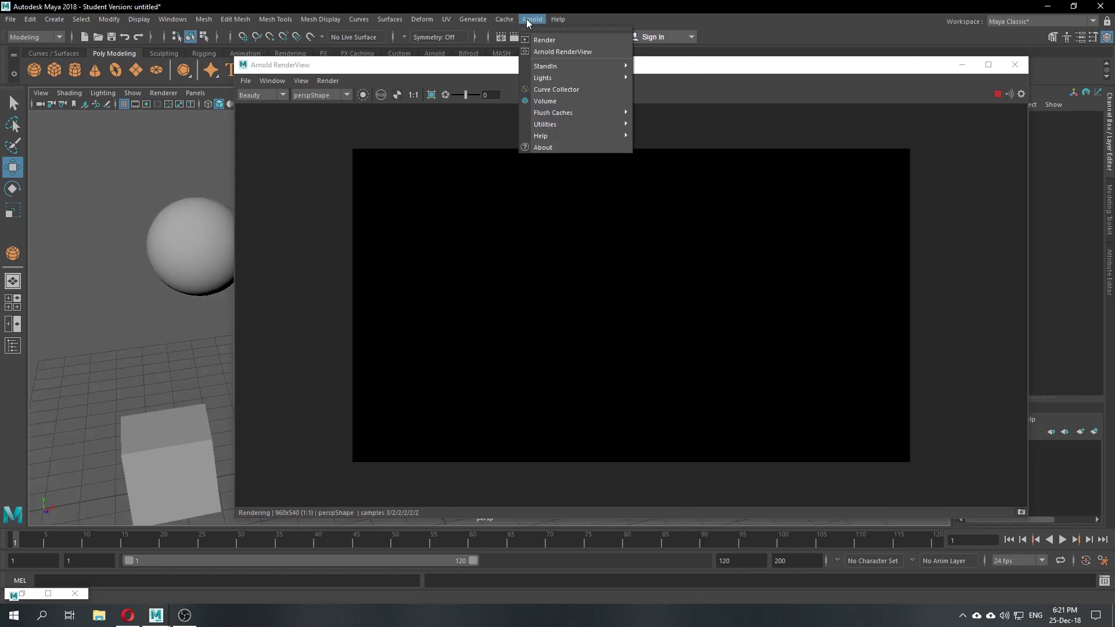
pyautogui.moveTo(576, 78)
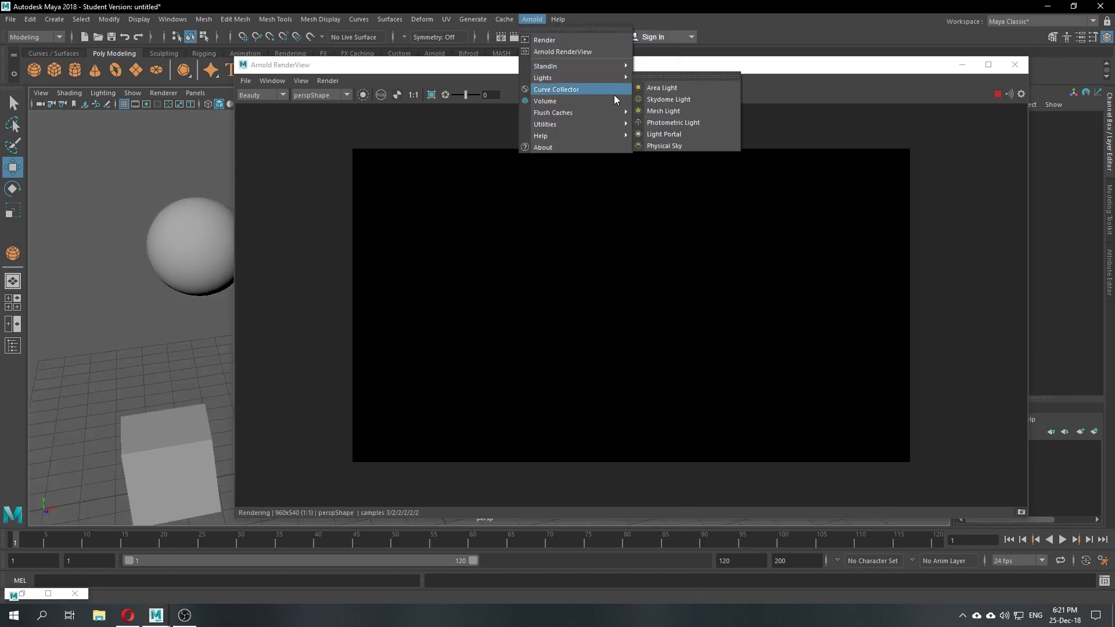
pyautogui.click(689, 145)
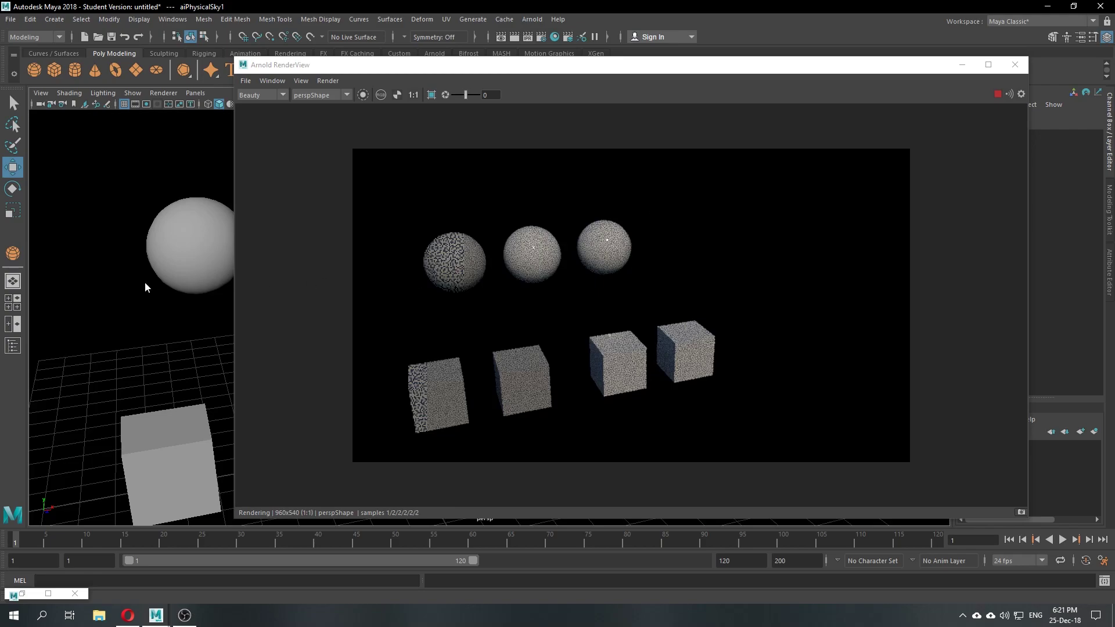
# Step: Examine the physical sky render from another angle, fit the image to the RenderView window, and close the RenderView
pyautogui.keyDown('alt'); pyautogui.moveTo(102, 324); pyautogui.dragTo(221, 297); pyautogui.keyUp('alt')
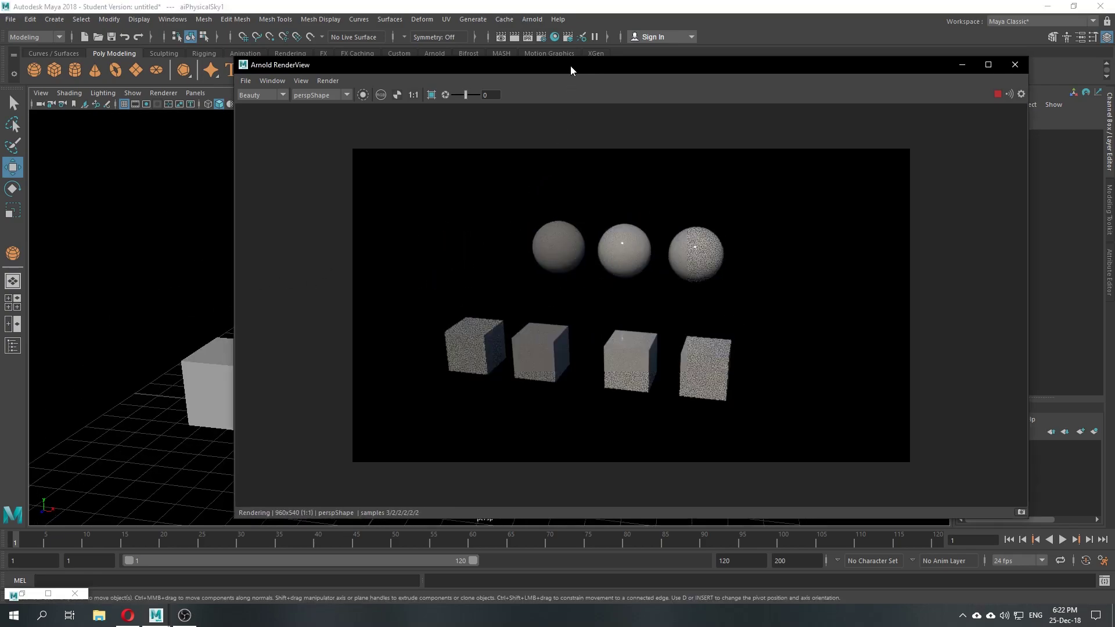
pyautogui.moveTo(570, 65); pyautogui.dragTo(470, 64)
pyautogui.press('f')
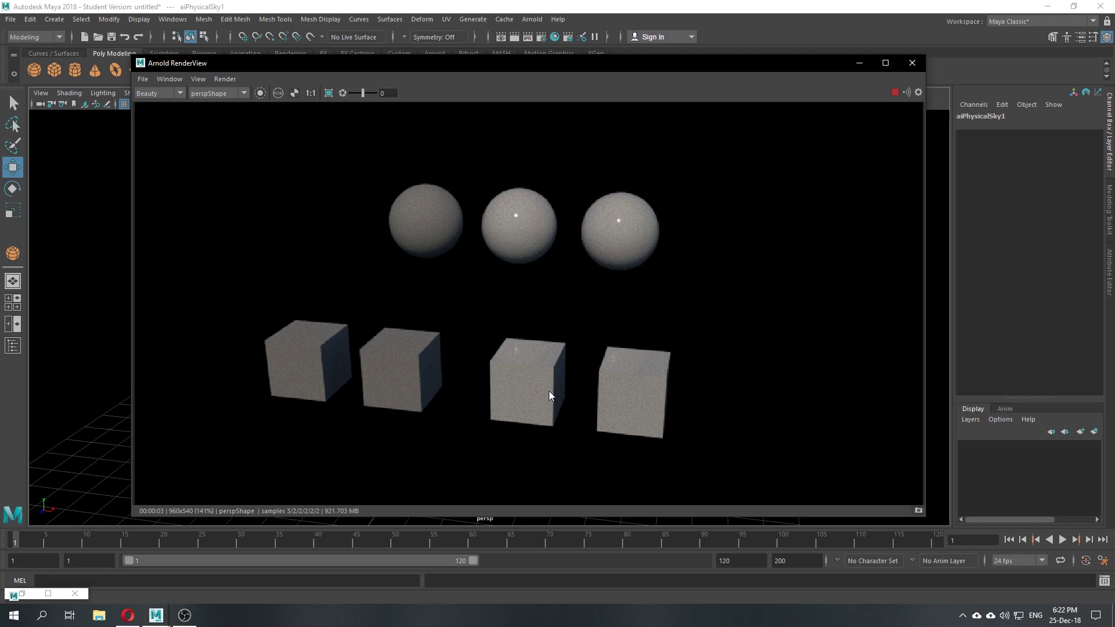
pyautogui.click(912, 63)
# Step: Select the first lambert cube in the row, close the minimized Hypershade and open it again
pyautogui.scroll(-2, 553, 292)
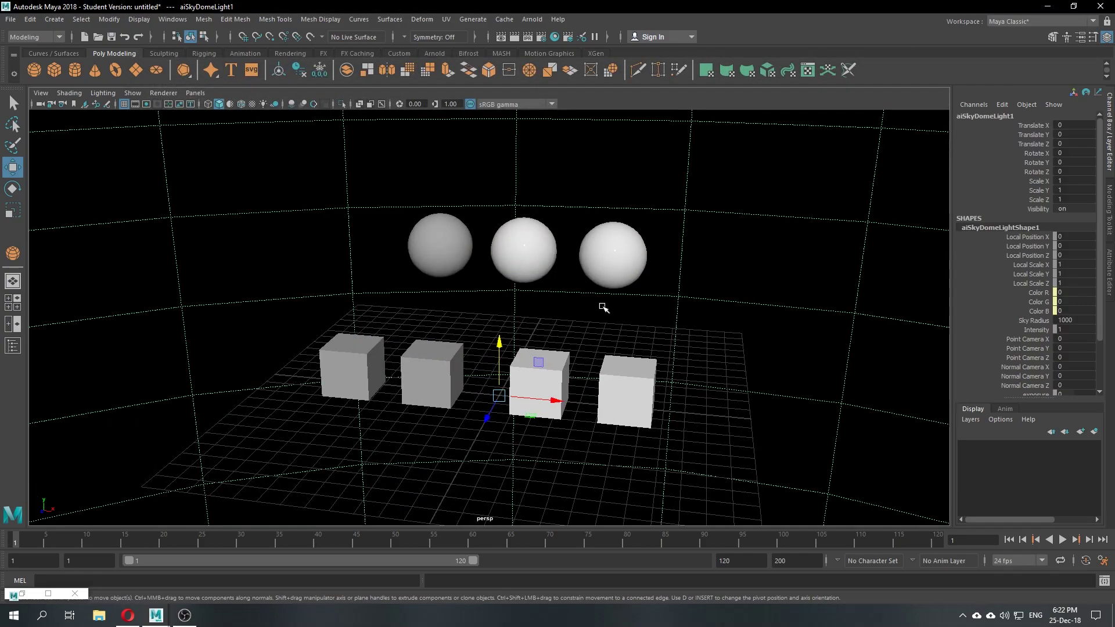
pyautogui.keyDown('alt'); pyautogui.moveTo(602, 306); pyautogui.dragTo(619, 308); pyautogui.keyUp('alt')
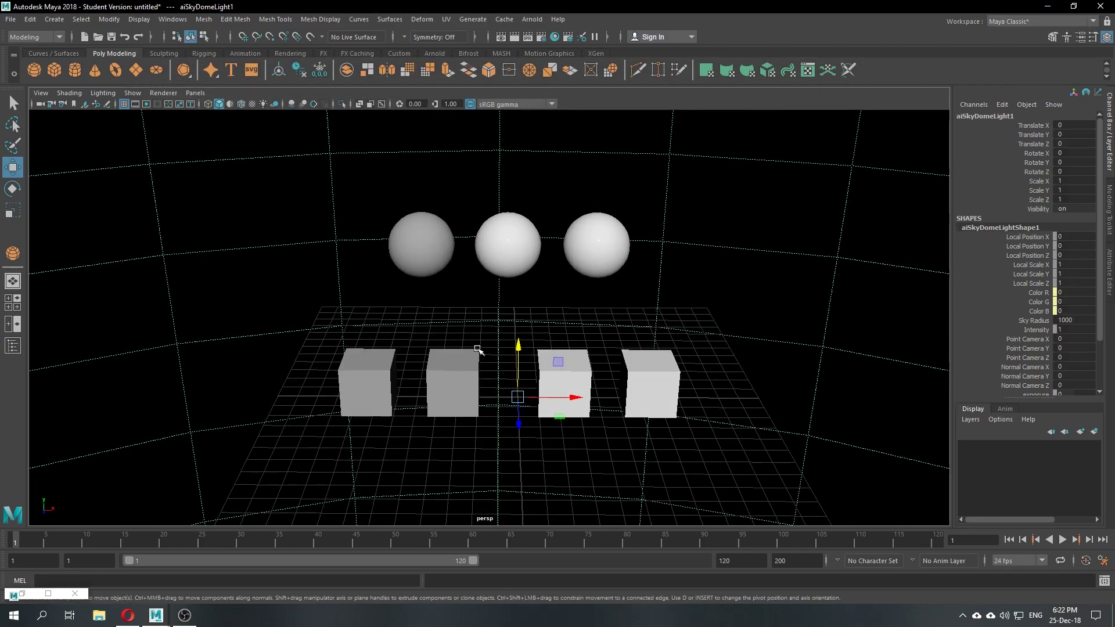
pyautogui.scroll(2, 499, 361)
pyautogui.click(334, 383)
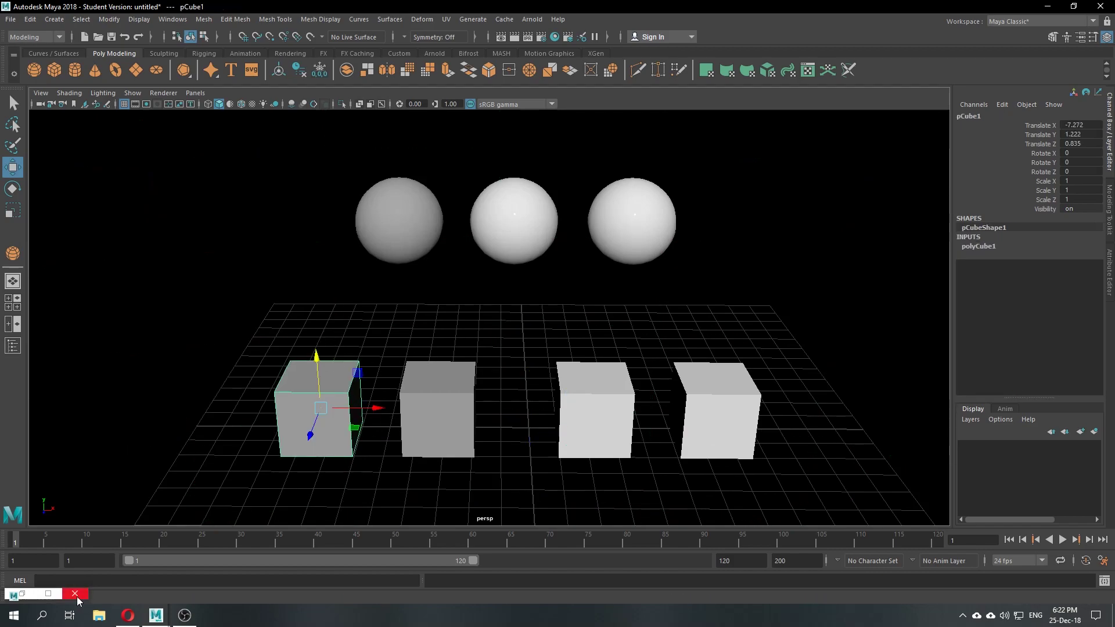
pyautogui.click(68, 598)
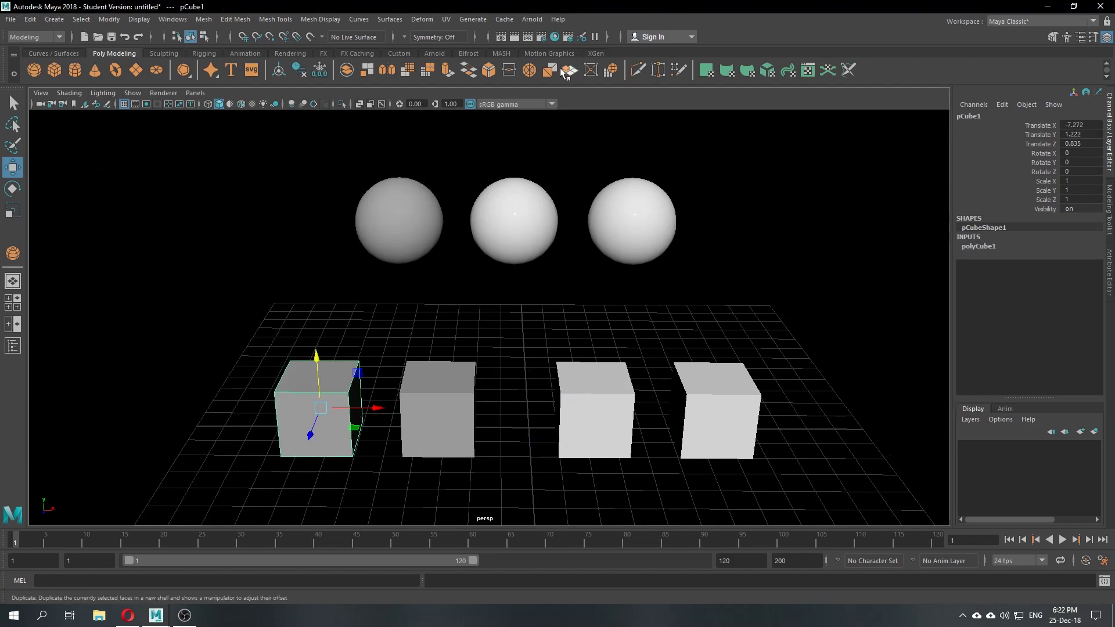
pyautogui.click(554, 37)
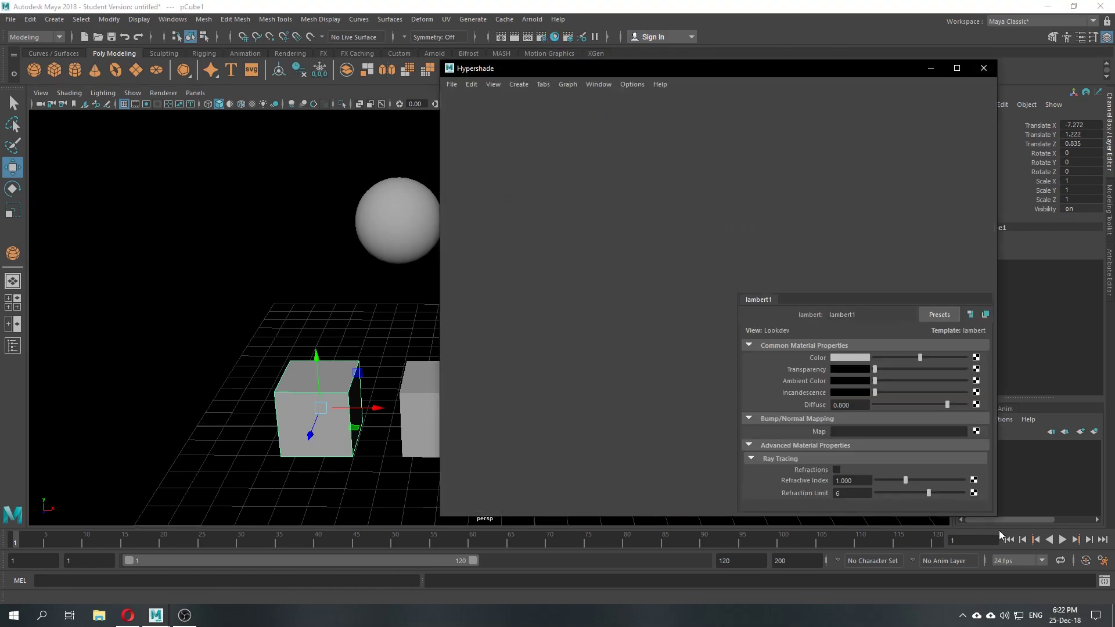
# Step: Enlarge the Hypershade, create a second aiStandardSurface material from the Arnold shaders, and move the window aside to reveal the spheres and cubes
pyautogui.moveTo(996, 515); pyautogui.dragTo(1088, 588)
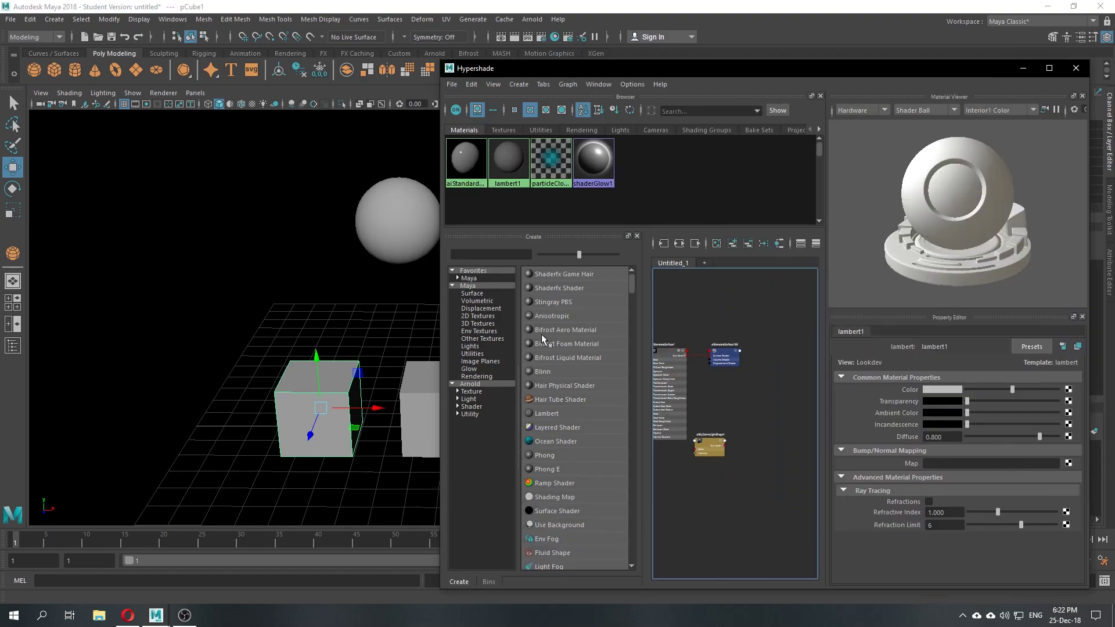
pyautogui.click(472, 391)
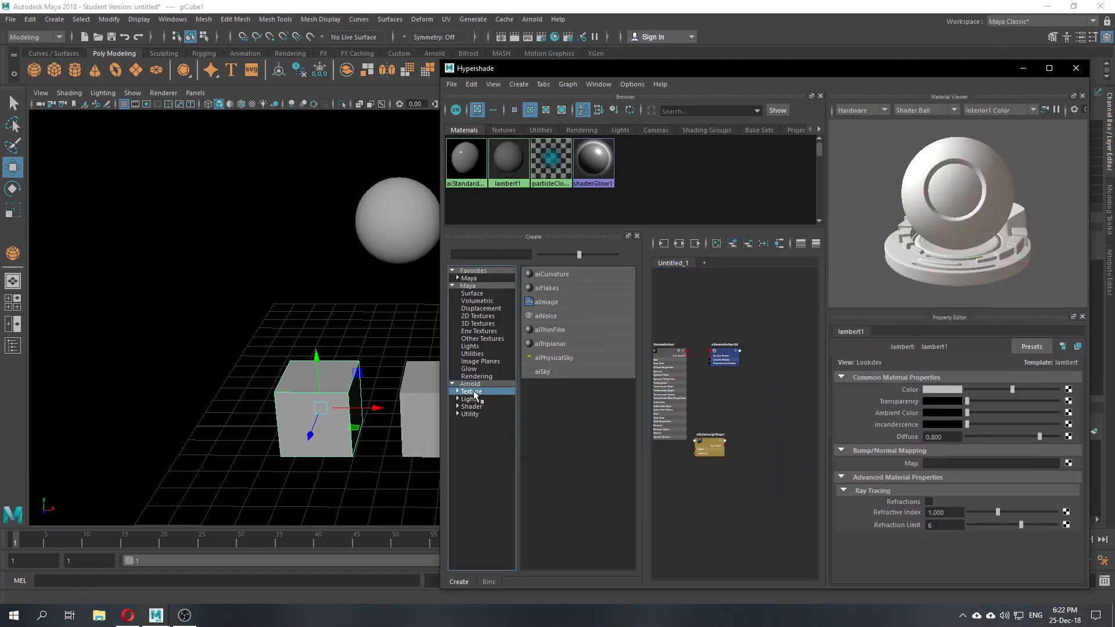
pyautogui.click(469, 399)
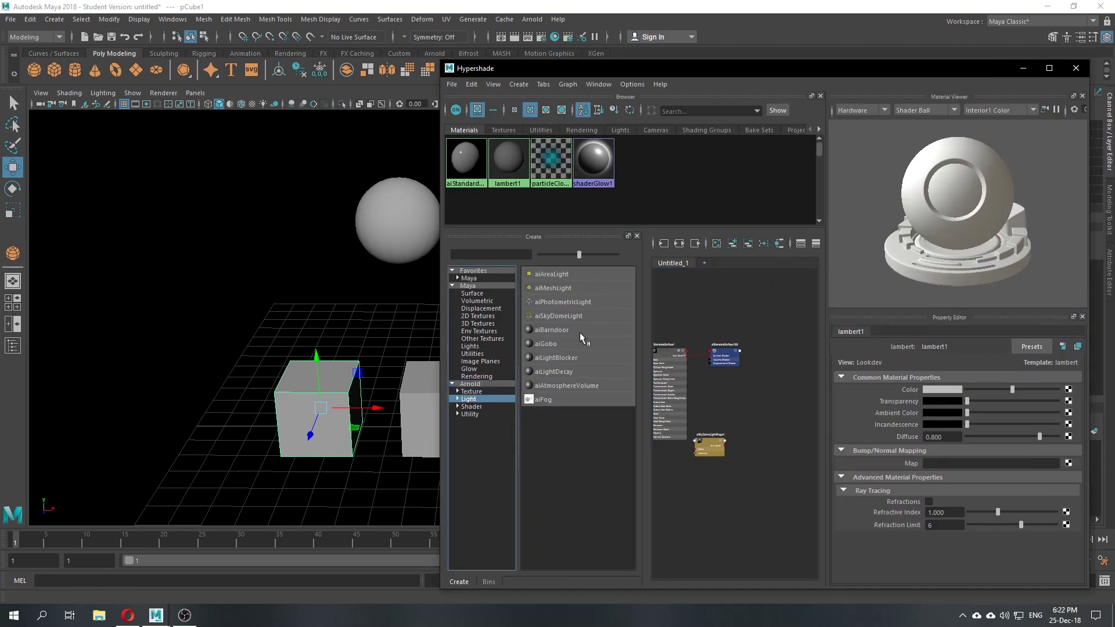
pyautogui.click(471, 406)
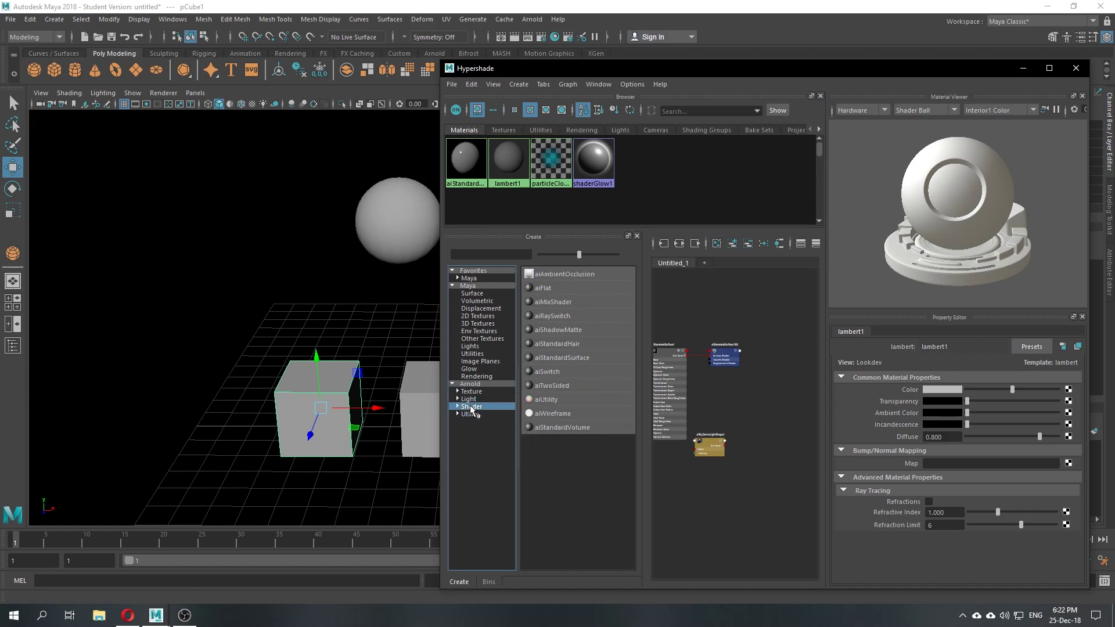
pyautogui.click(562, 358)
pyautogui.moveTo(587, 68); pyautogui.dragTo(703, 79)
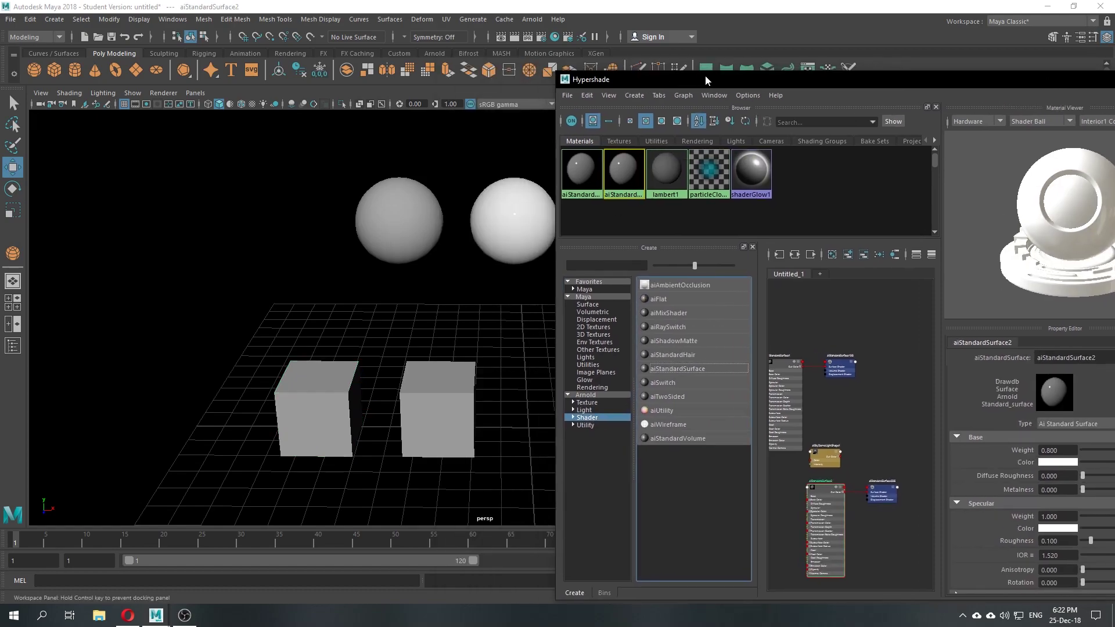
pyautogui.scroll(-2, 228, 237)
pyautogui.keyDown('alt'); pyautogui.moveTo(314, 246); pyautogui.dragTo(293, 251, button='middle'); pyautogui.keyUp('alt')
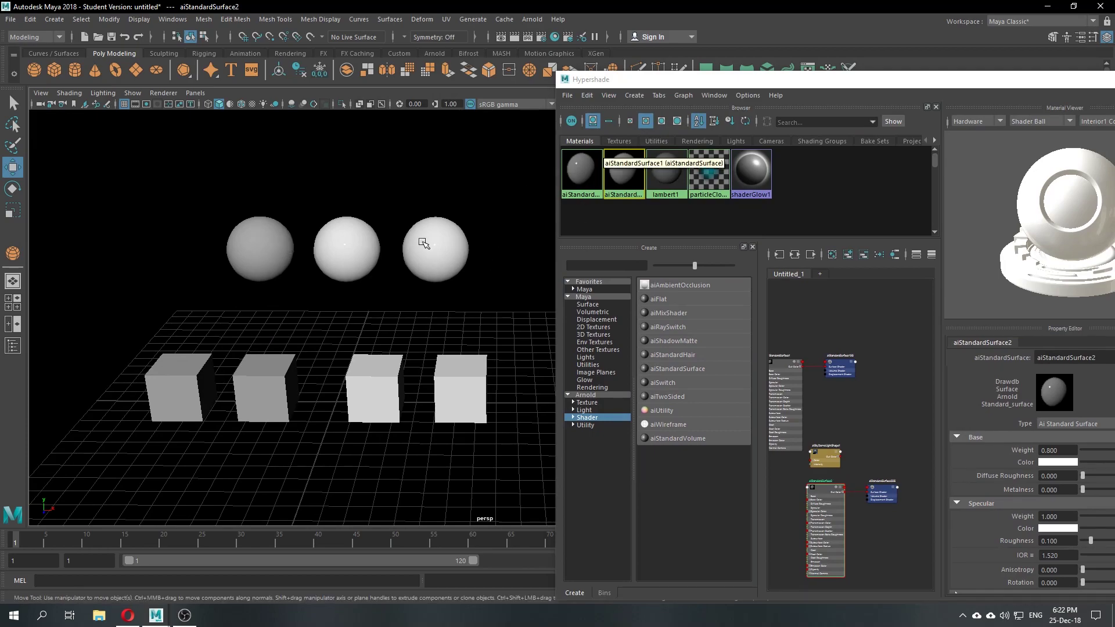
# Step: Rename the two Arnold standard surface materials as Top and Bottom
pyautogui.moveTo(608, 185); pyautogui.dragTo(432, 252, button='middle')
pyautogui.click(432, 253)
pyautogui.click(348, 249)
pyautogui.click(263, 252)
pyautogui.click(249, 418)
pyautogui.click(177, 388)
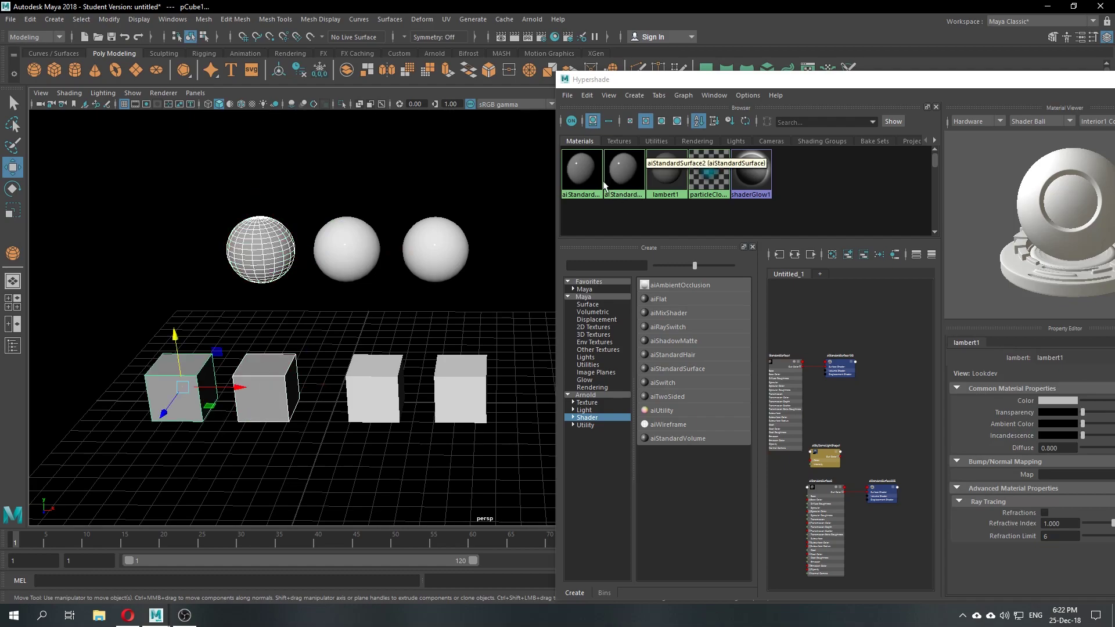
pyautogui.click(573, 186)
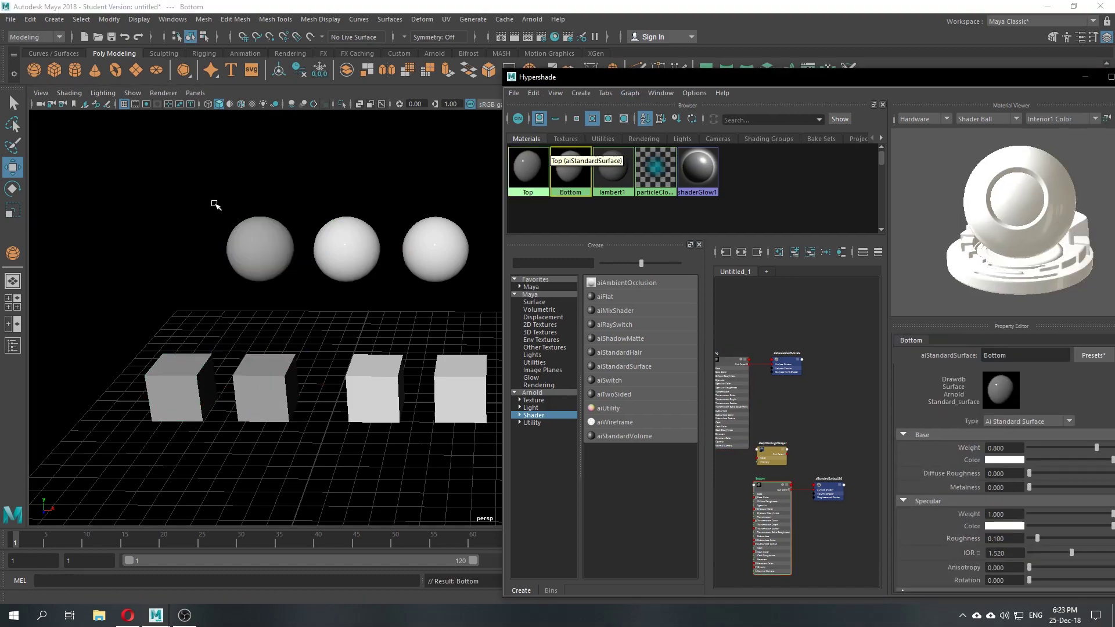
# Step: Select the three spheres and assign the Top material to them
pyautogui.click(435, 249)
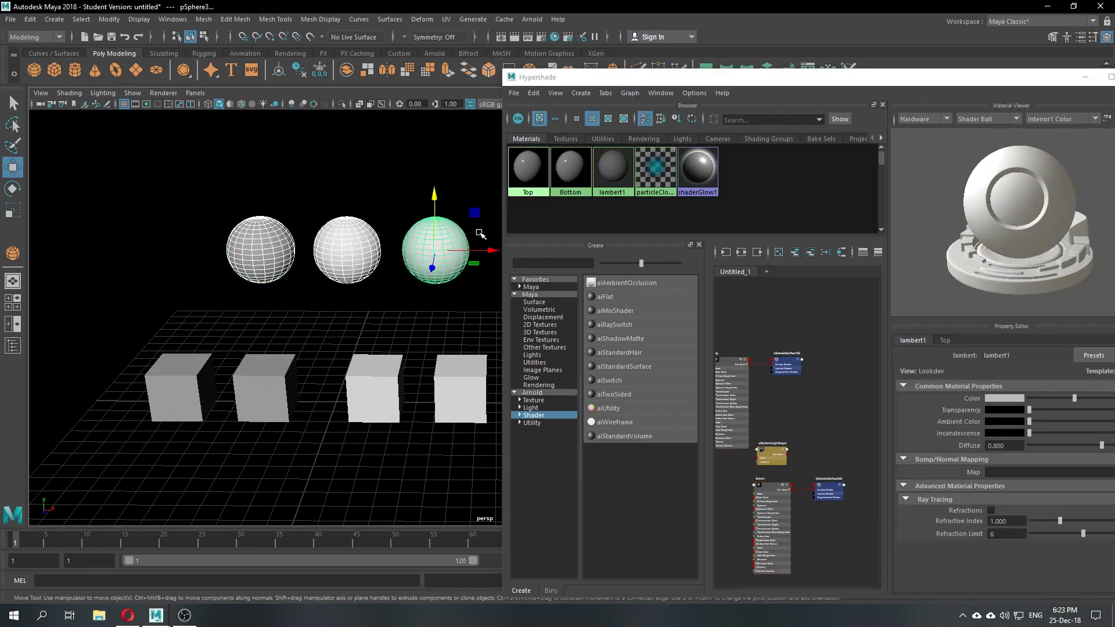
pyautogui.rightClick(525, 183)
pyautogui.click(529, 149)
# Step: Assign the Bottom material to all four cubes, check the material on a sphere, and clear the selection
pyautogui.click(187, 372)
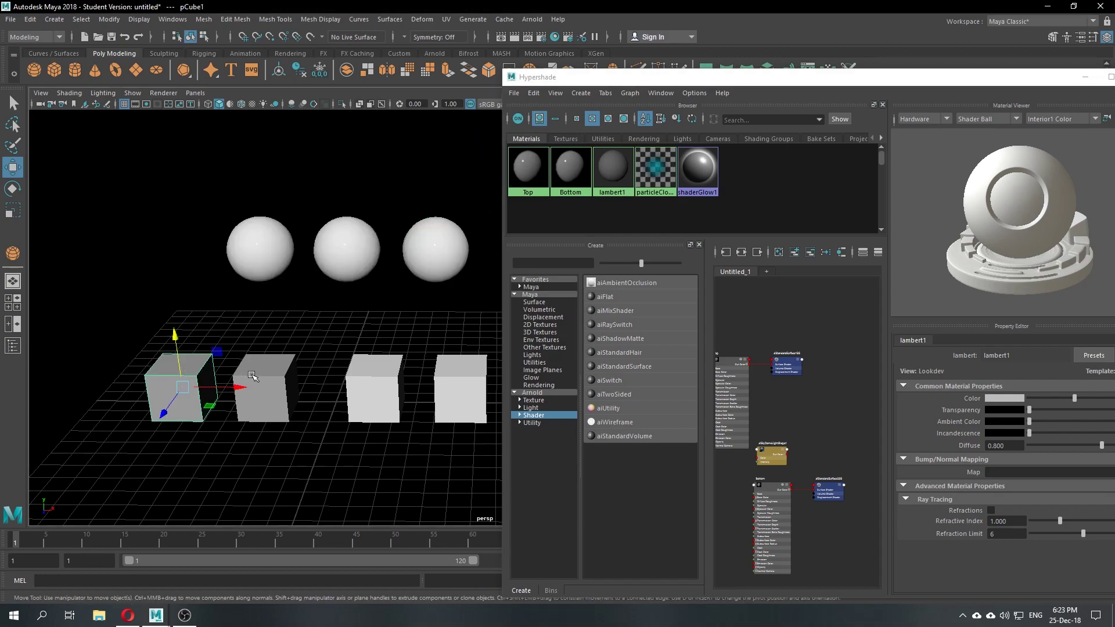
pyautogui.click(253, 379)
pyautogui.click(384, 384)
pyautogui.click(452, 385)
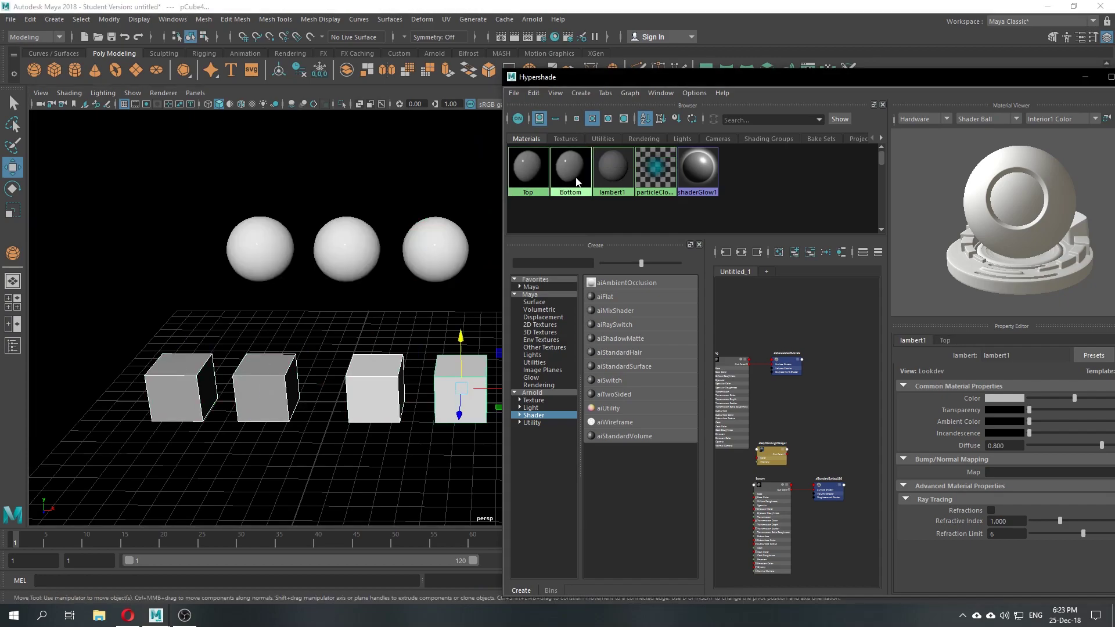
pyautogui.keyDown('alt'); pyautogui.moveTo(296, 360); pyautogui.dragTo(316, 347); pyautogui.keyUp('alt')
pyautogui.click(399, 269)
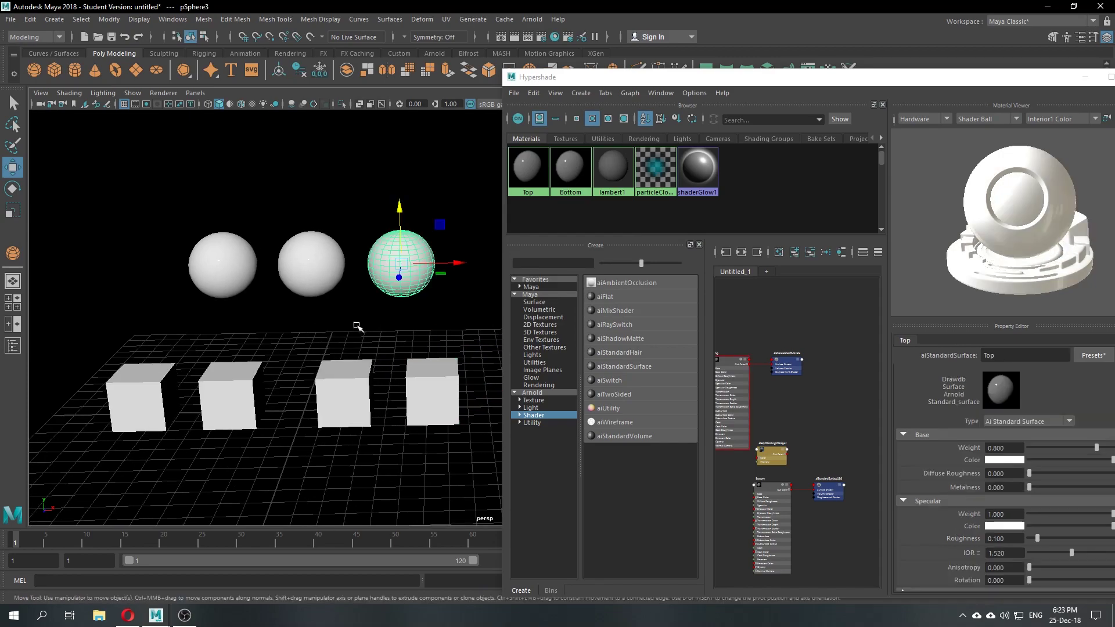
pyautogui.click(620, 220)
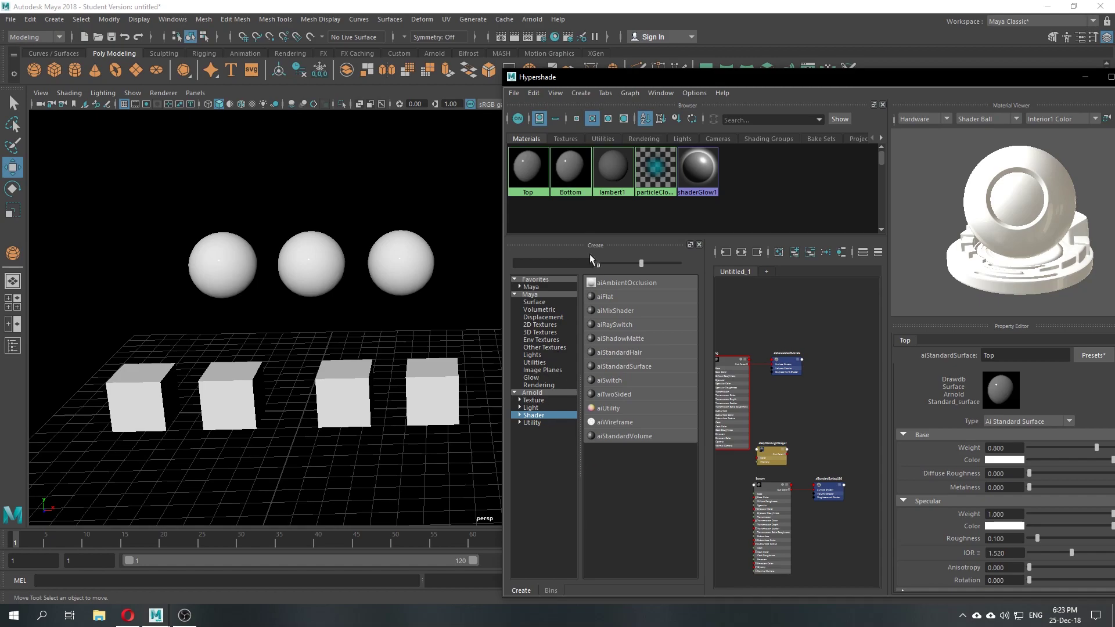
# Step: Display the Bottom material's attributes and place the Hypershade so its properties and the scene are both visible
pyautogui.click(570, 169)
pyautogui.moveTo(705, 76); pyautogui.dragTo(455, 38)
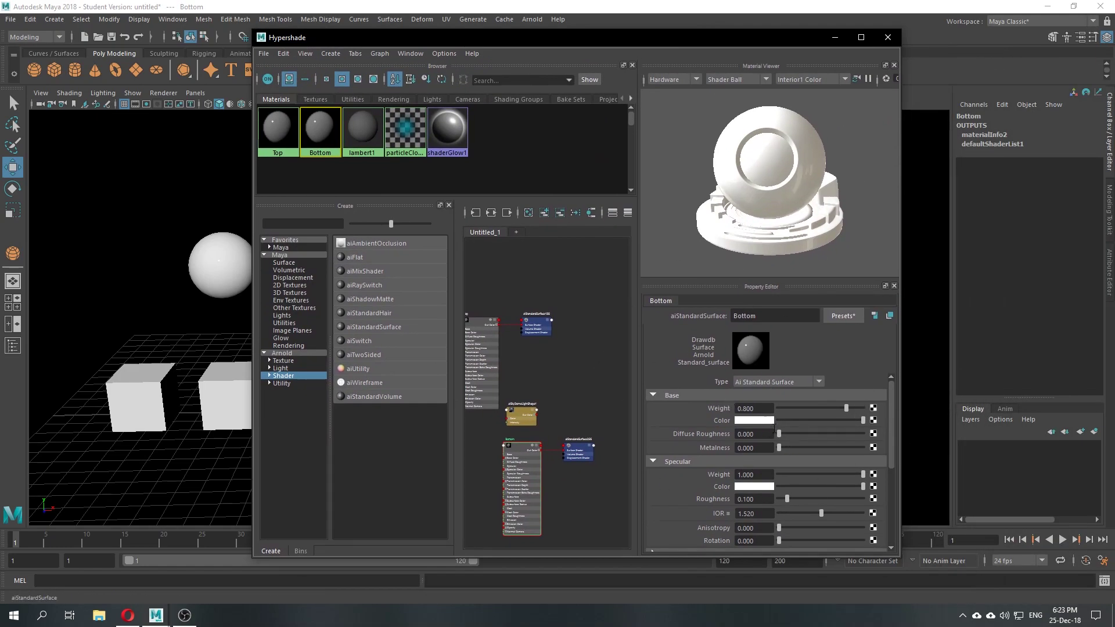
pyautogui.moveTo(638, 37); pyautogui.dragTo(777, 46)
pyautogui.keyDown('alt'); pyautogui.moveTo(277, 260); pyautogui.dragTo(231, 219, button='middle'); pyautogui.keyUp('alt')
pyautogui.moveTo(588, 47)
pyautogui.mouseDown()
pyautogui.moveTo(663, 50)
pyautogui.moveTo(570, 43)
pyautogui.moveTo(605, 54)
pyautogui.mouseUp()
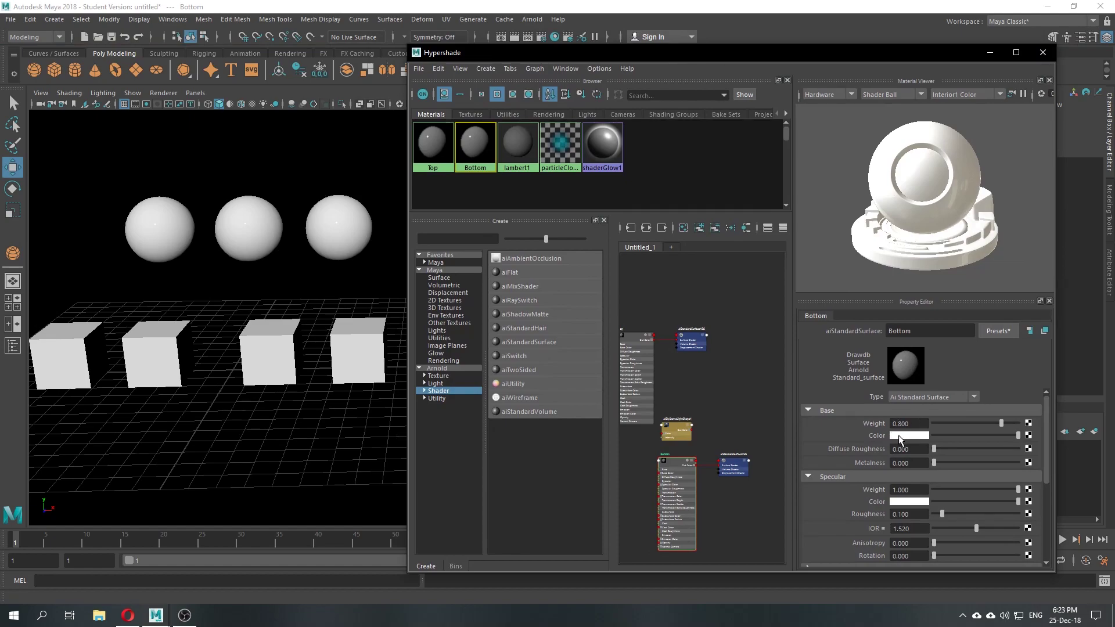
# Step: Set the Bottom material's base color to red and reassign the material to the first cube in the row
pyautogui.click(914, 432)
pyautogui.click(926, 437)
pyautogui.moveTo(1007, 450)
pyautogui.mouseDown()
pyautogui.moveTo(1019, 438)
pyautogui.moveTo(1048, 459)
pyautogui.mouseUp()
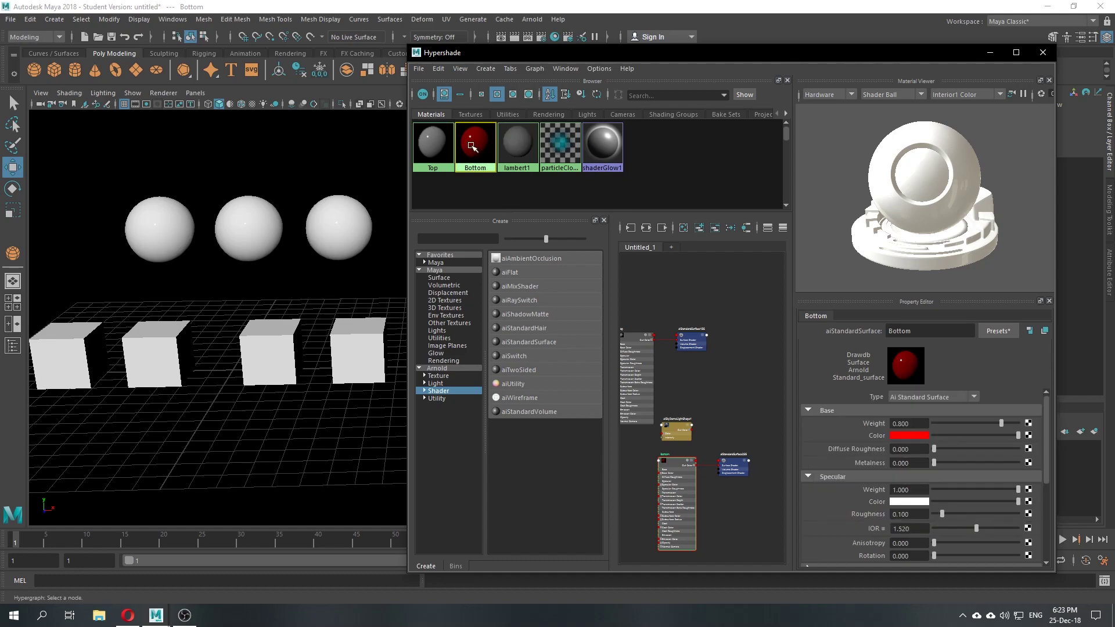
pyautogui.click(61, 357)
pyautogui.moveTo(475, 152); pyautogui.dragTo(477, 133, button='right')
pyautogui.click(475, 148)
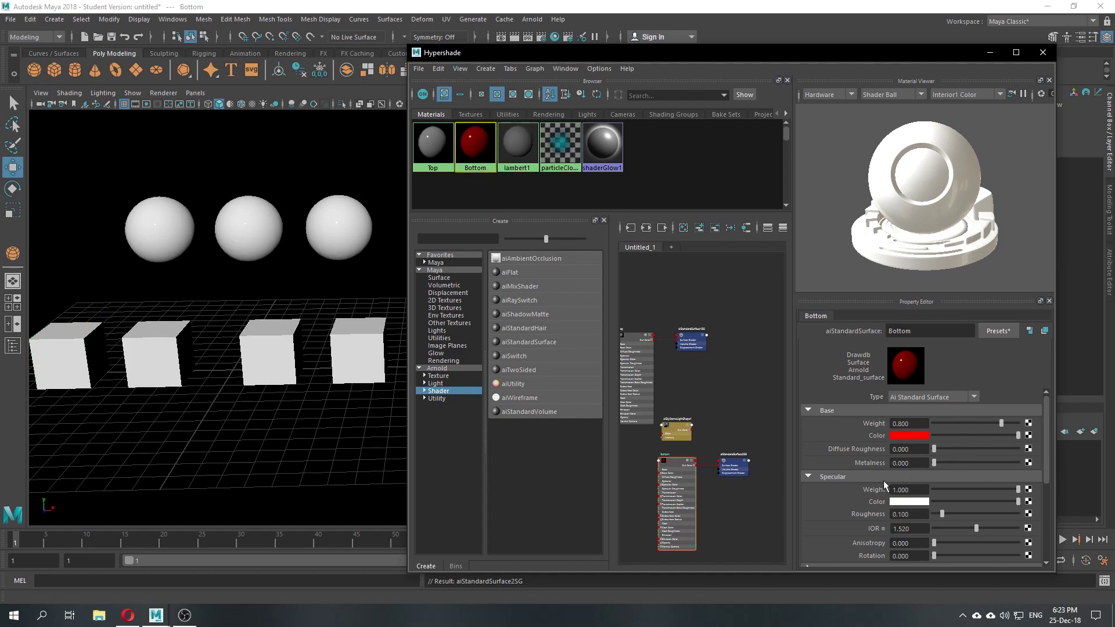
# Step: Try different base weights on the Bottom material and set the weight to 1.000
pyautogui.scroll(-3, 890, 481)
pyautogui.scroll(3, 888, 435)
pyautogui.click(941, 424)
pyautogui.moveTo(968, 419); pyautogui.dragTo(1022, 427)
pyautogui.scroll(-3, 830, 475)
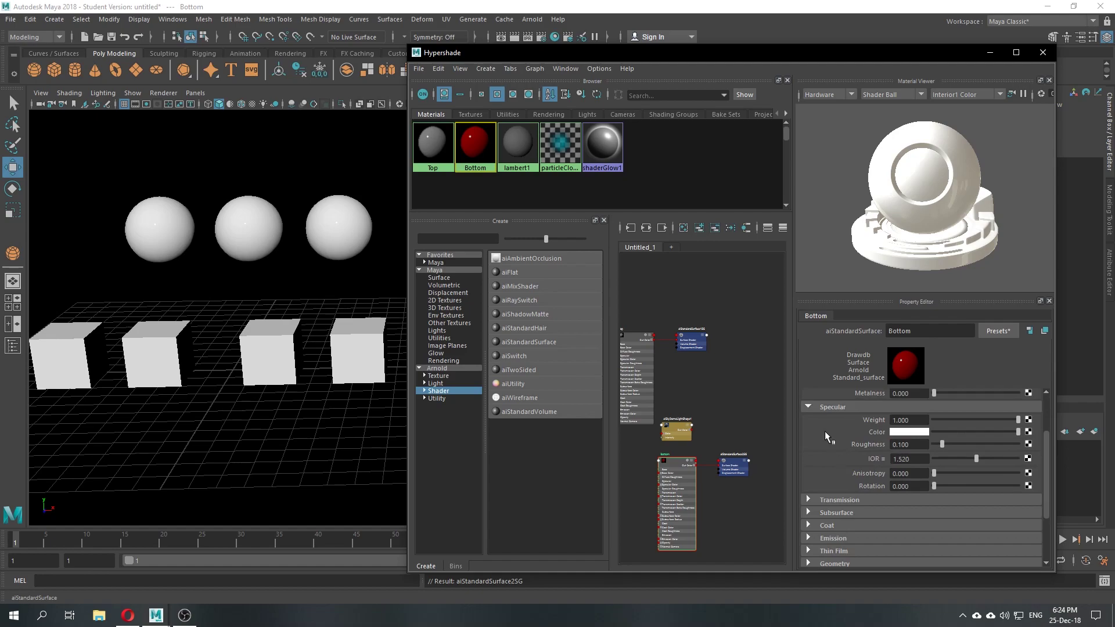
# Step: Try the Bottom material's specular weight and color, keeping the weight at 1.000, and set the specular roughness to 0.308
pyautogui.click(957, 419)
pyautogui.moveTo(946, 419); pyautogui.dragTo(1049, 421)
pyautogui.moveTo(966, 431); pyautogui.dragTo(1035, 436)
pyautogui.click(981, 442)
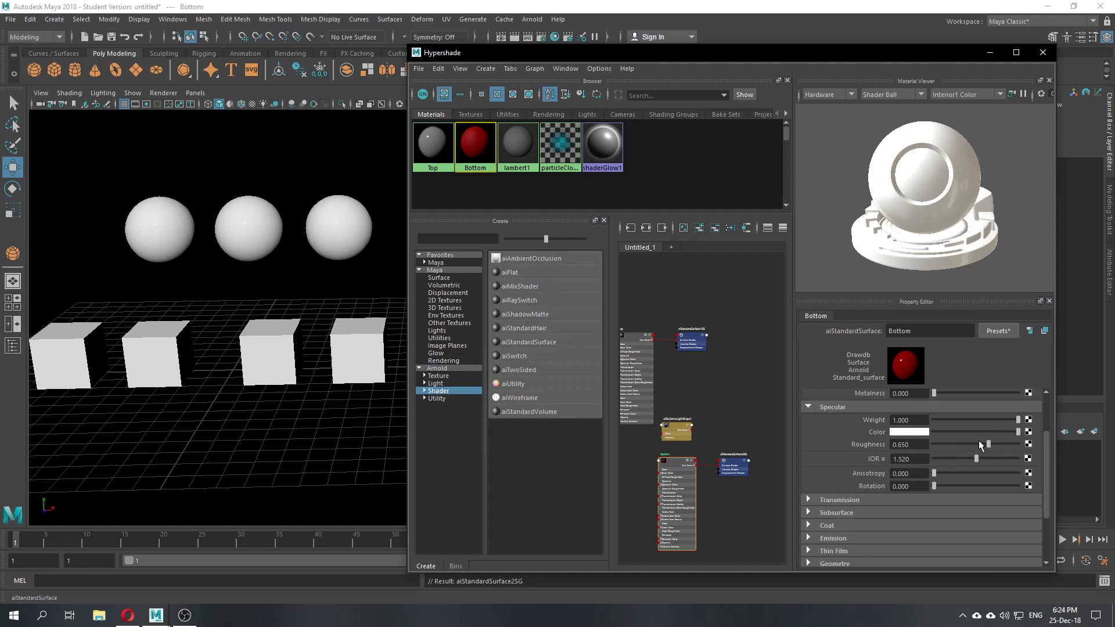
# Step: Try several transmission weights on the Bottom material and set the weight to 0.755
pyautogui.click(809, 499)
pyautogui.scroll(-2, 900, 469)
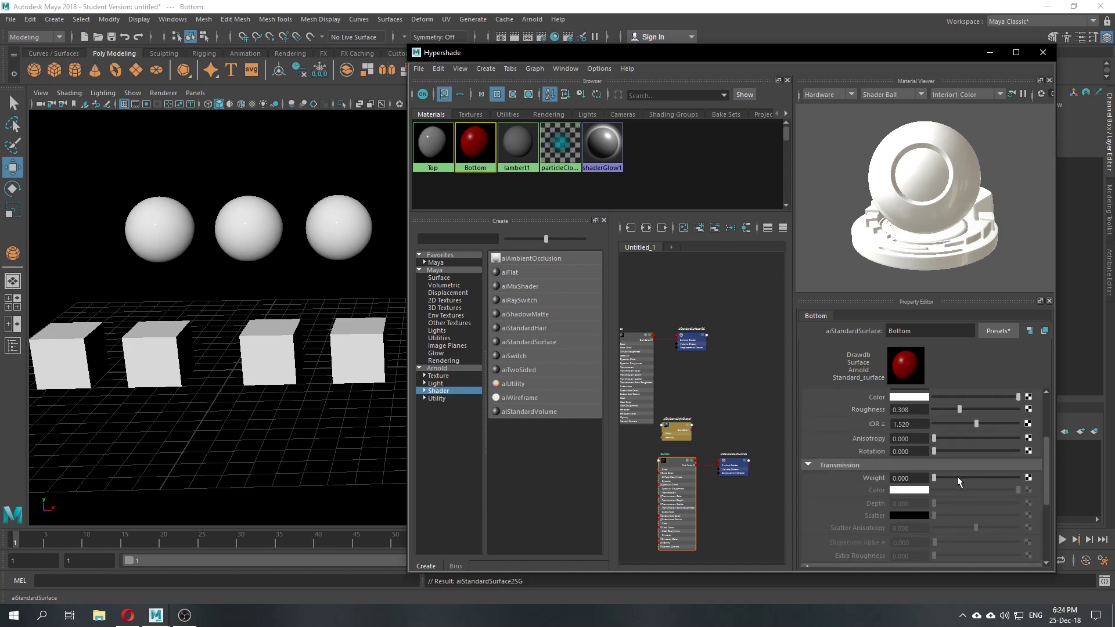
pyautogui.moveTo(957, 476); pyautogui.dragTo(1011, 479)
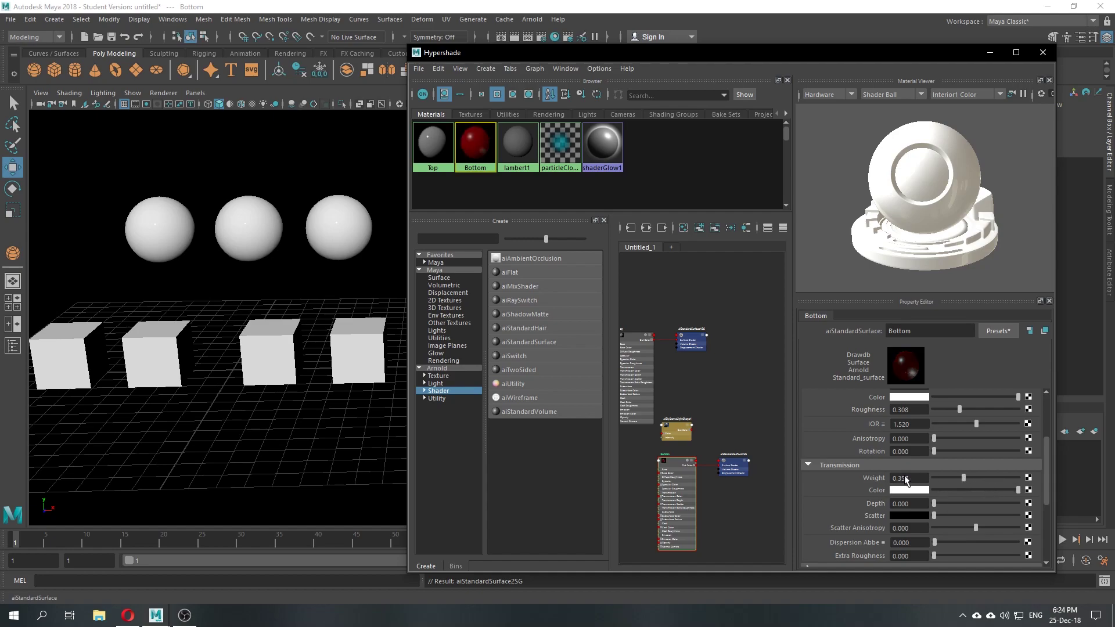
pyautogui.click(965, 478)
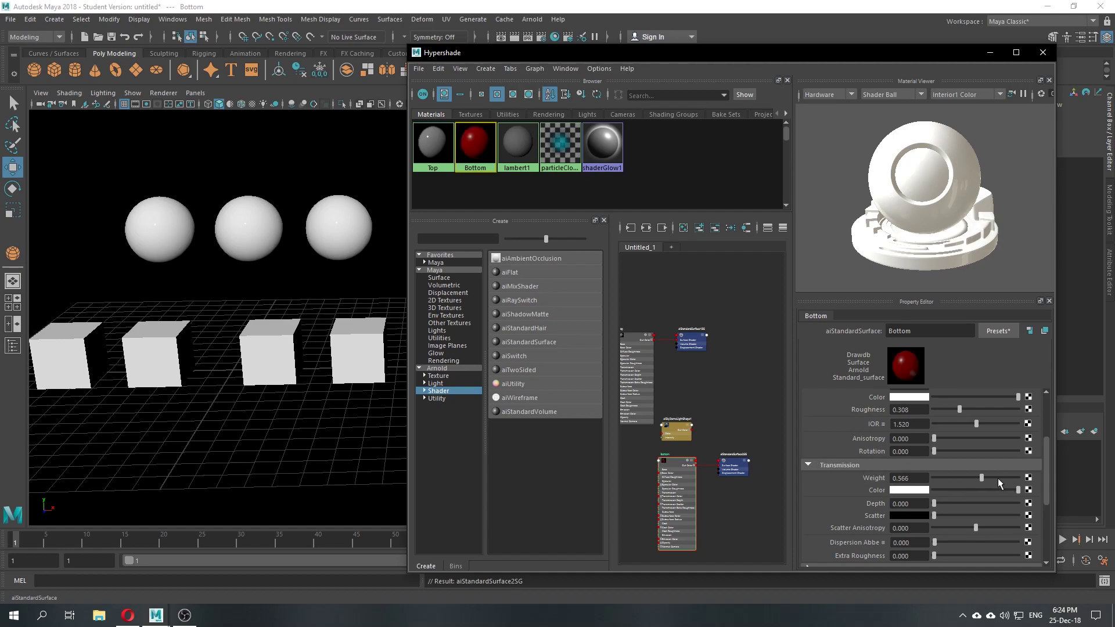
pyautogui.click(974, 479)
# Step: Examine the Bottom material's Subsurface settings
pyautogui.scroll(-3, 898, 487)
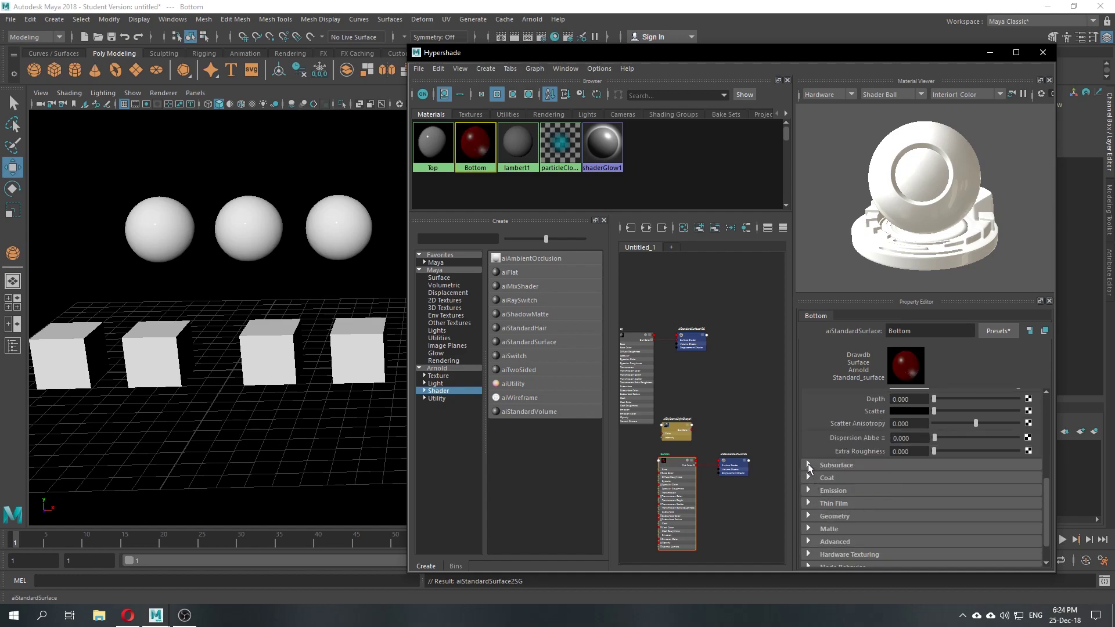
pyautogui.click(806, 463)
pyautogui.click(807, 462)
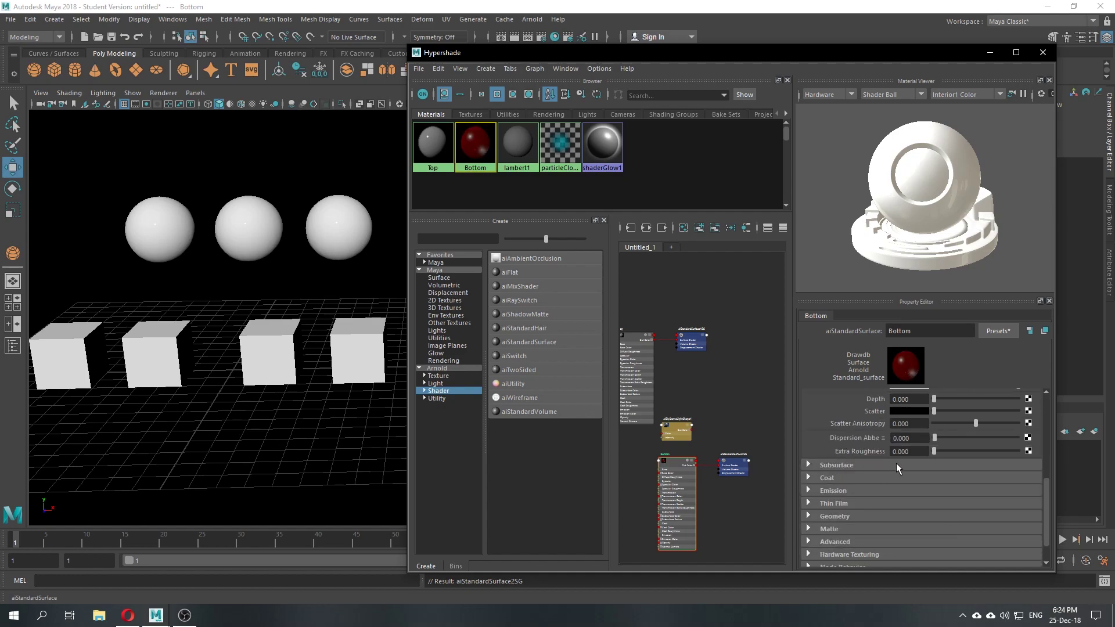
pyautogui.click(807, 464)
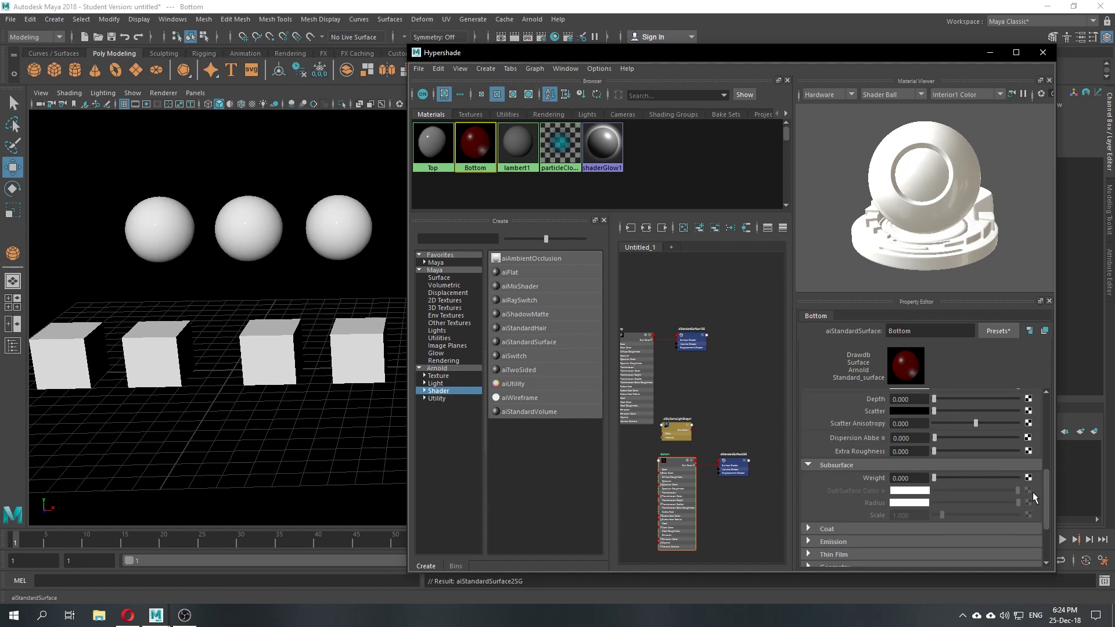
pyautogui.click(815, 465)
pyautogui.scroll(-1, 827, 470)
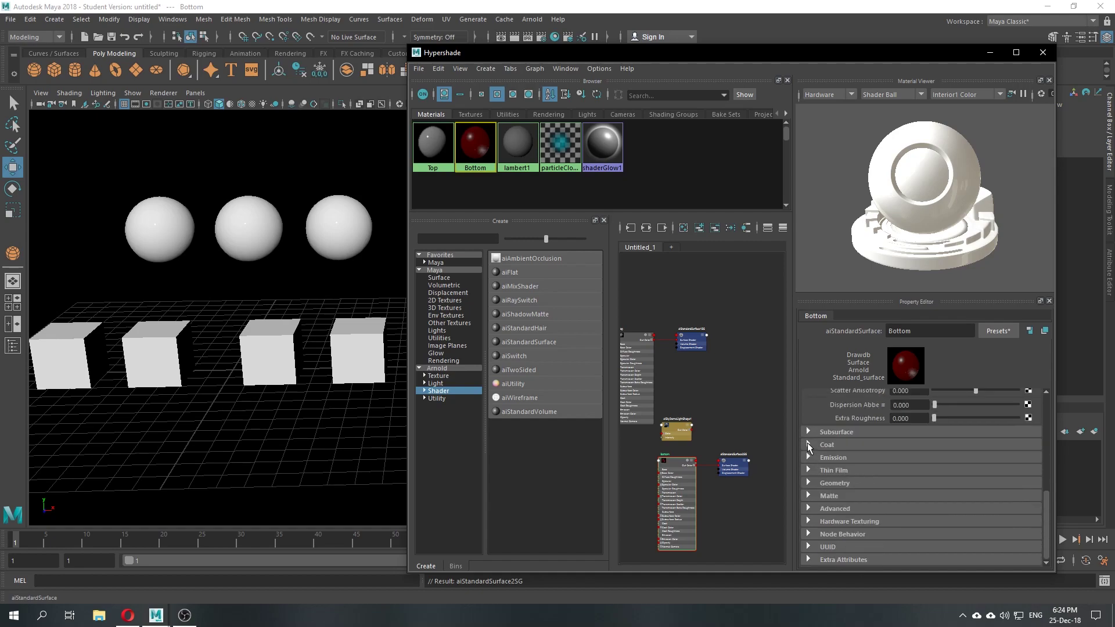
# Step: Set the Bottom material's emission weight to 0.126 and its emission color to blue, after trying other colors
pyautogui.click(808, 457)
pyautogui.moveTo(949, 469)
pyautogui.mouseDown()
pyautogui.moveTo(973, 469)
pyautogui.moveTo(940, 473)
pyautogui.mouseUp()
pyautogui.click(916, 484)
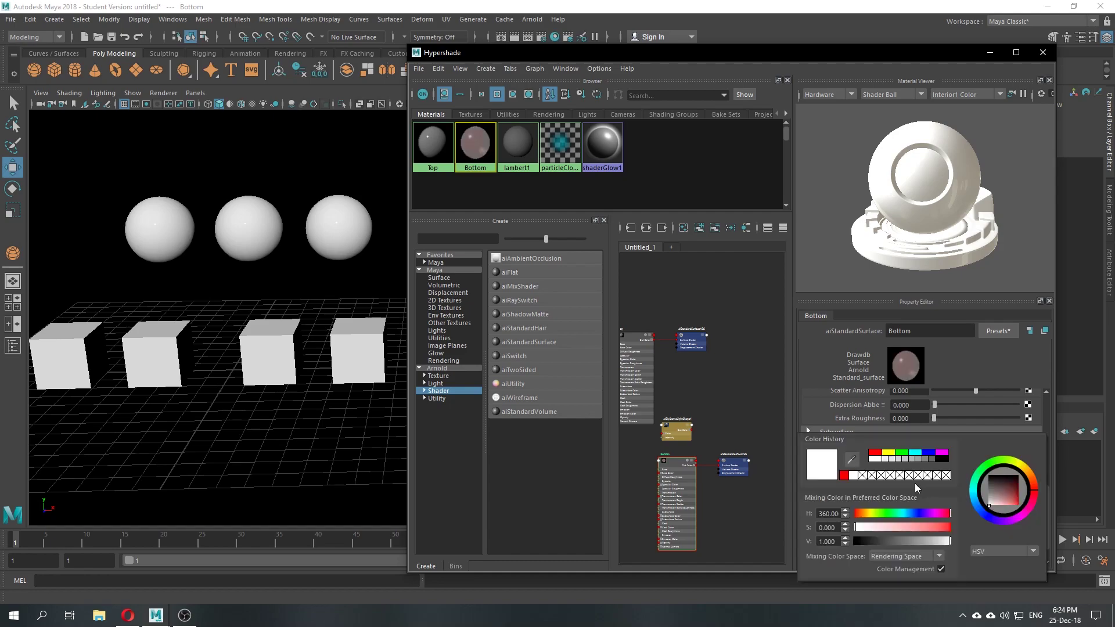
pyautogui.click(904, 459)
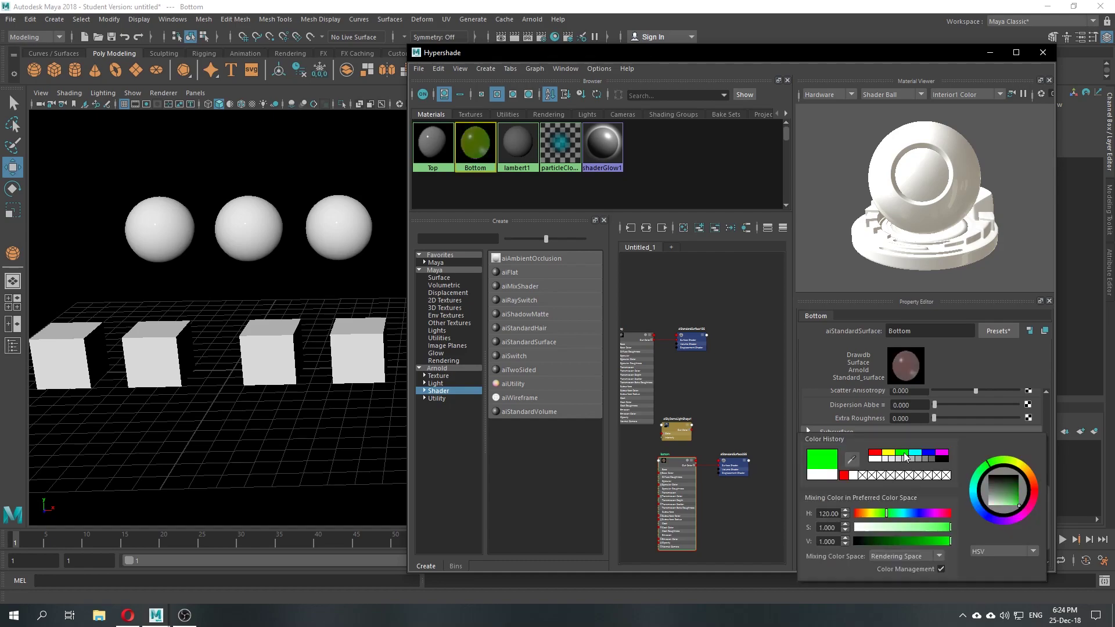
pyautogui.click(874, 452)
pyautogui.click(929, 452)
pyautogui.moveTo(949, 473); pyautogui.dragTo(944, 473)
pyautogui.scroll(-1, 851, 506)
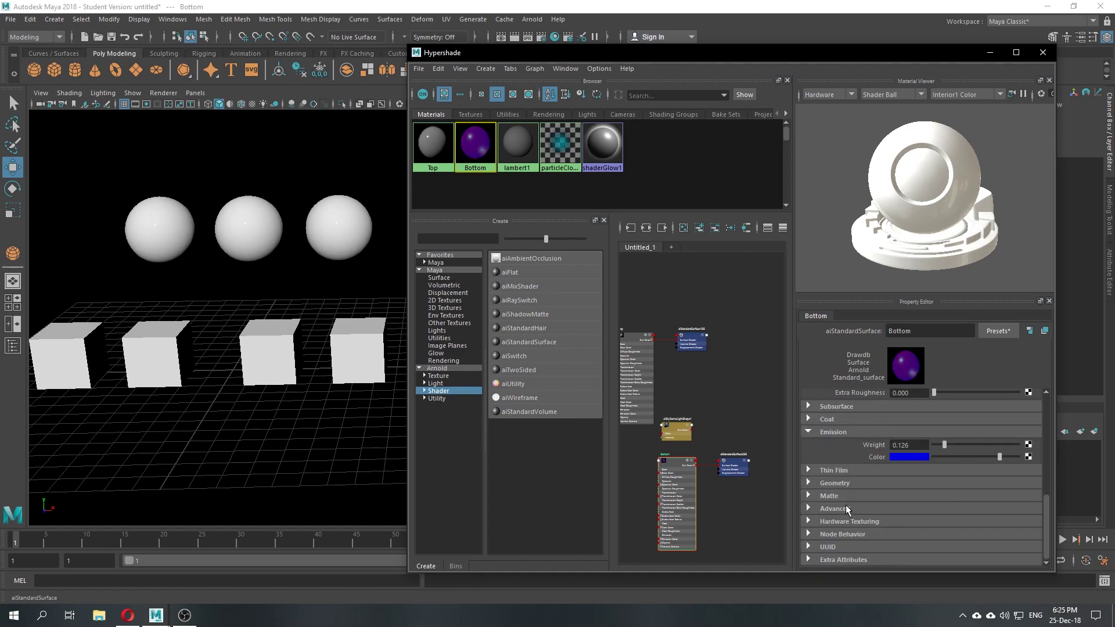
# Step: Try the Enable Matte option on the Bottom material, turn it off again, and review the base, specular and transmission settings
pyautogui.click(809, 495)
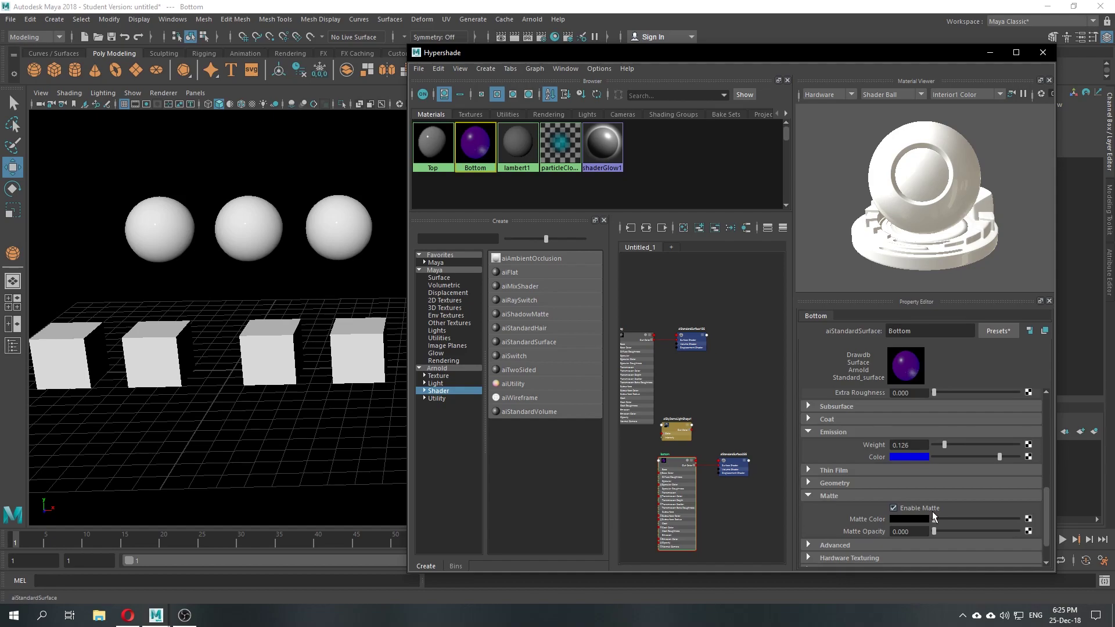
pyautogui.scroll(-2, 911, 504)
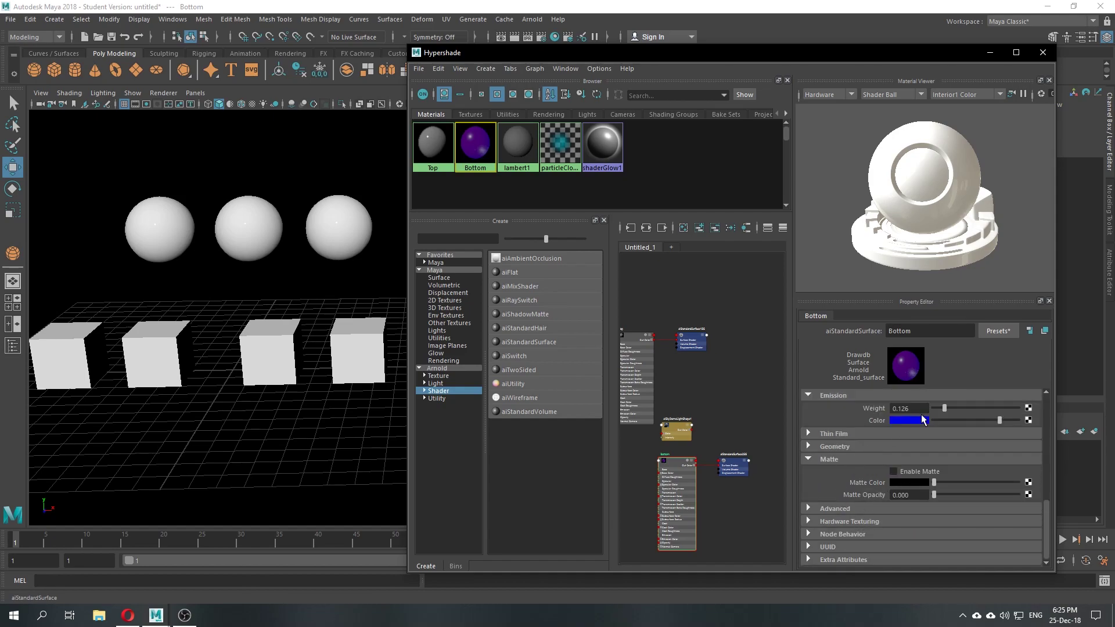
pyautogui.scroll(10, 916, 424)
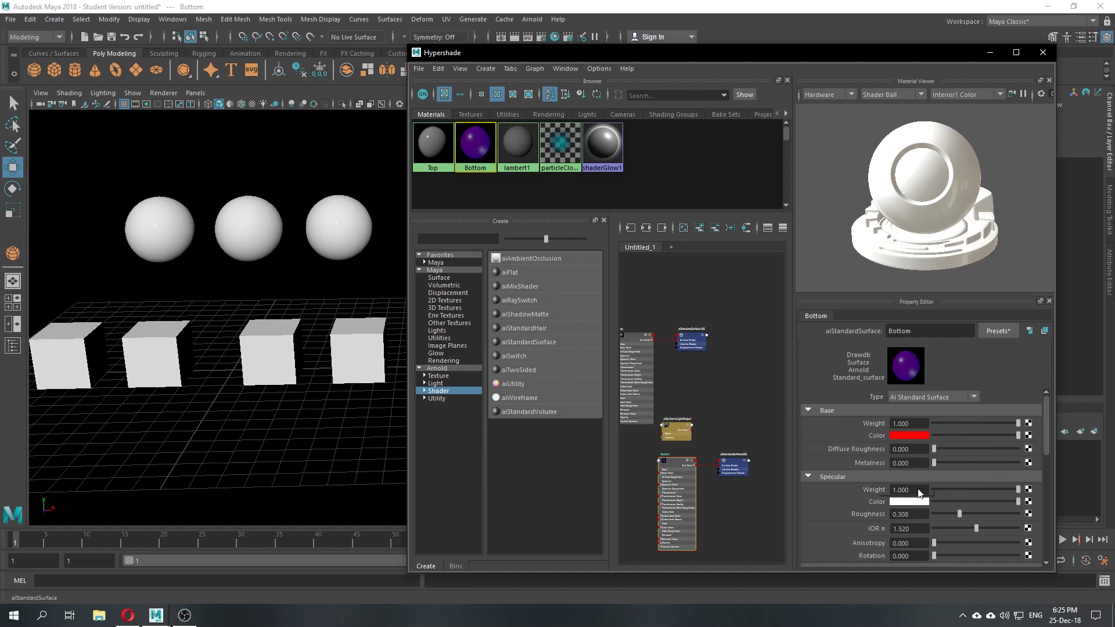
pyautogui.scroll(-4, 860, 413)
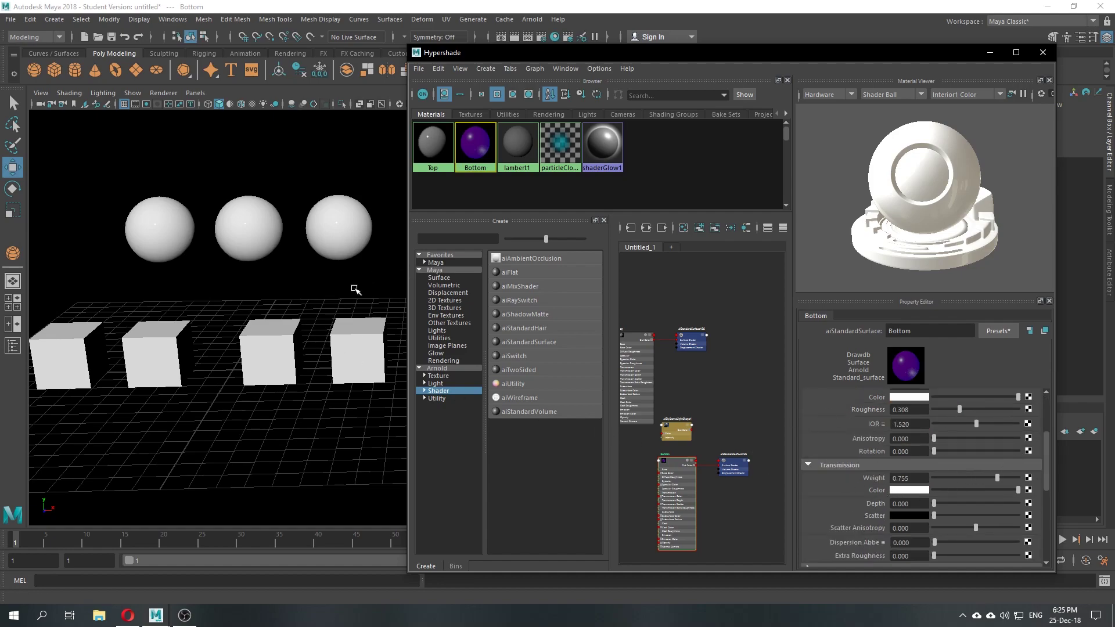
# Step: Assign the Top material to the rightmost sphere and review the material's base and specular settings
pyautogui.click(360, 227)
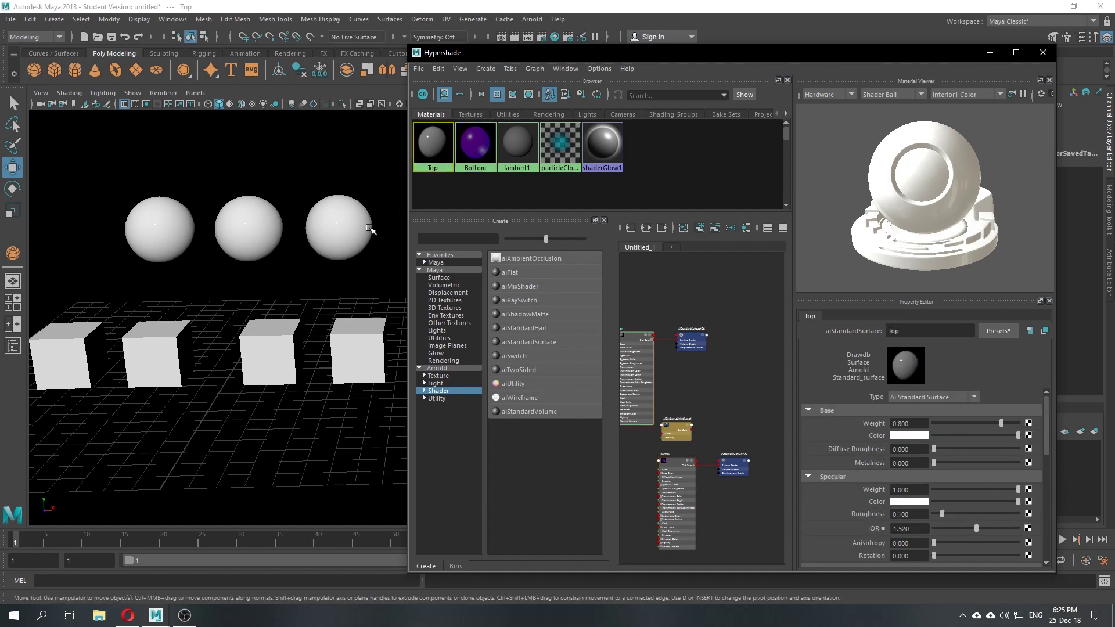
pyautogui.click(240, 220)
pyautogui.click(176, 227)
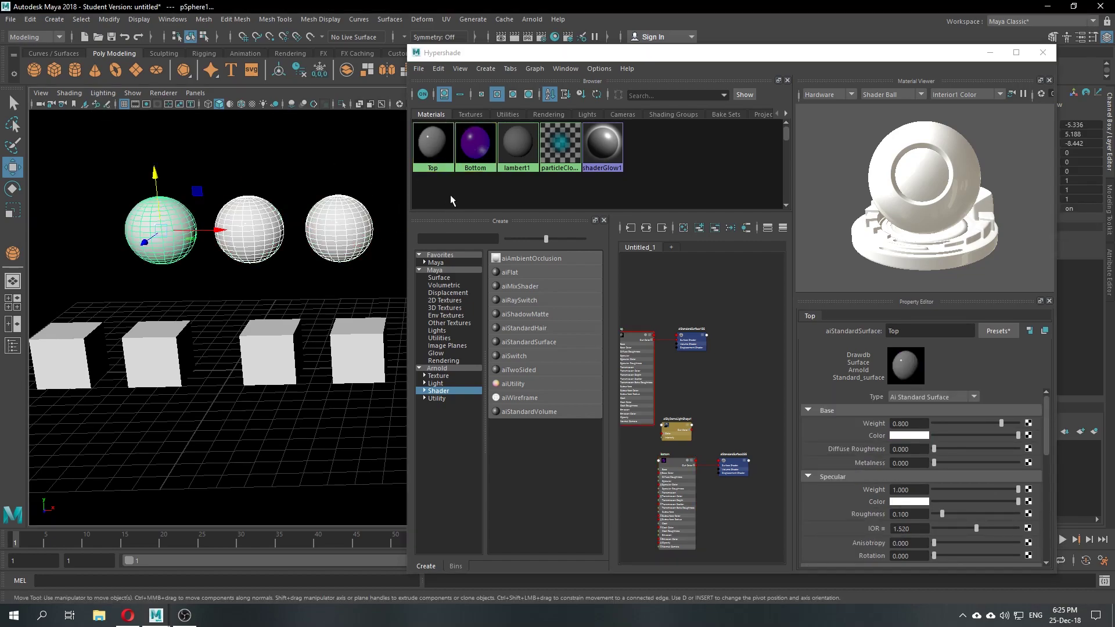
pyautogui.click(437, 155)
pyautogui.moveTo(426, 160); pyautogui.dragTo(322, 235, button='middle')
pyautogui.click(1048, 423)
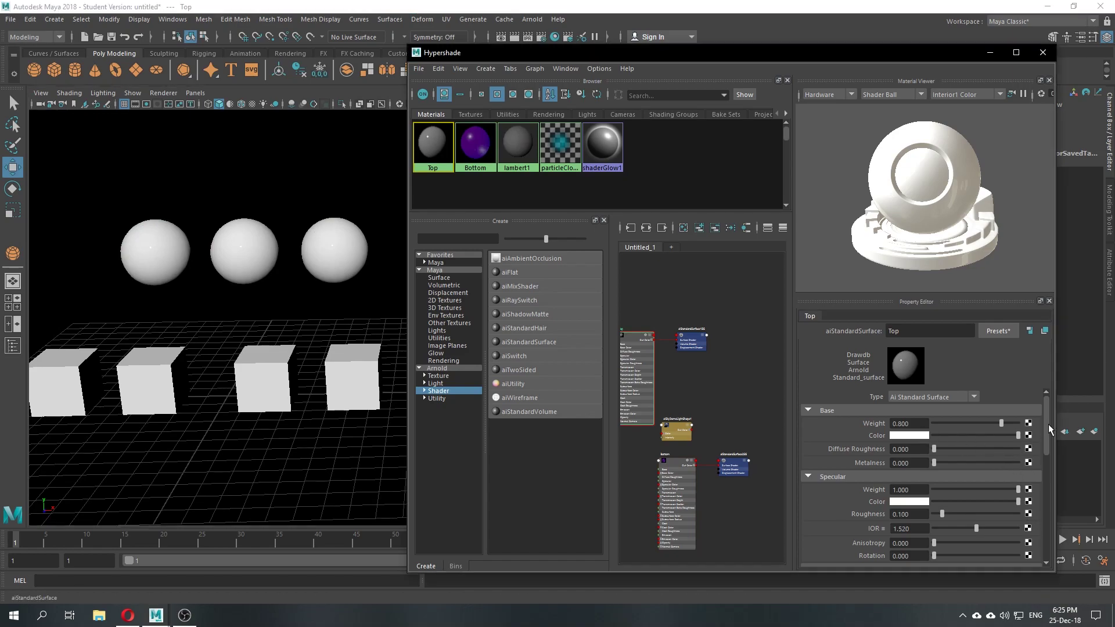
pyautogui.scroll(-1, 1047, 425)
pyautogui.scroll(1, 1047, 425)
# Step: Replace the Top material's settings with the Plastic preset and check the look of the spheres
pyautogui.click(999, 331)
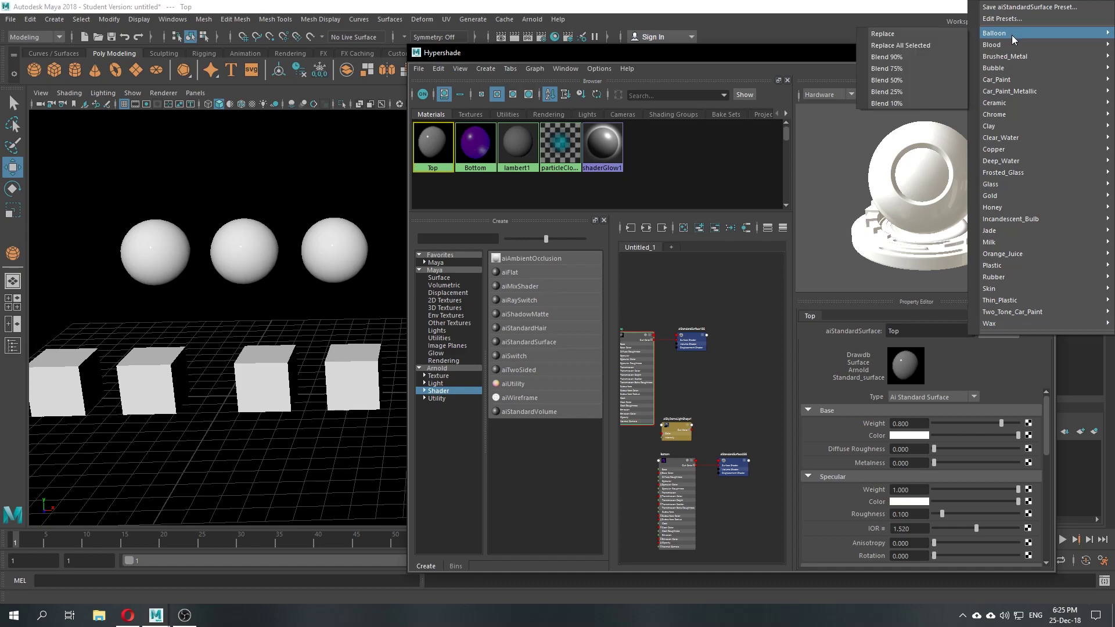
pyautogui.moveTo(1005, 79)
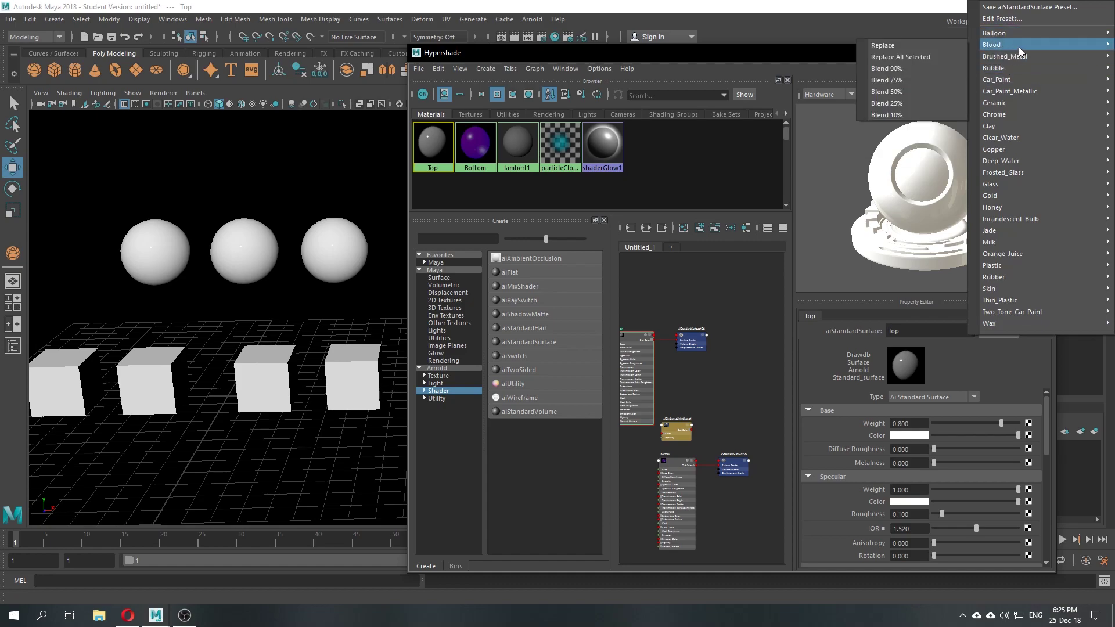
pyautogui.moveTo(1041, 134)
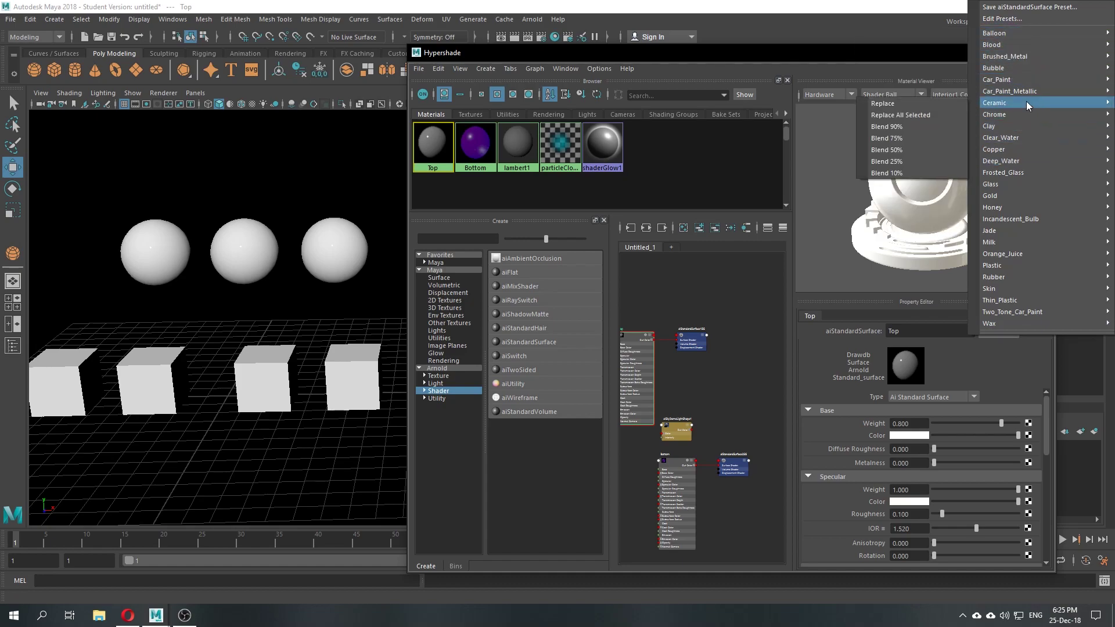
pyautogui.moveTo(1012, 265)
pyautogui.click(921, 266)
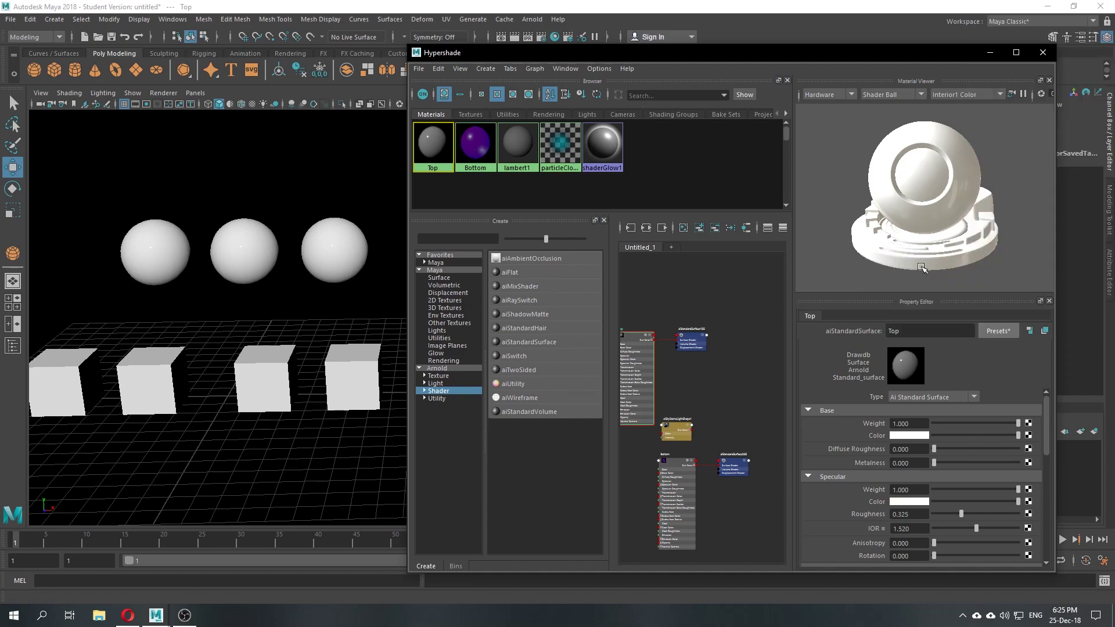
pyautogui.keyDown('alt'); pyautogui.moveTo(175, 277); pyautogui.dragTo(180, 292, button='middle'); pyautogui.keyUp('alt')
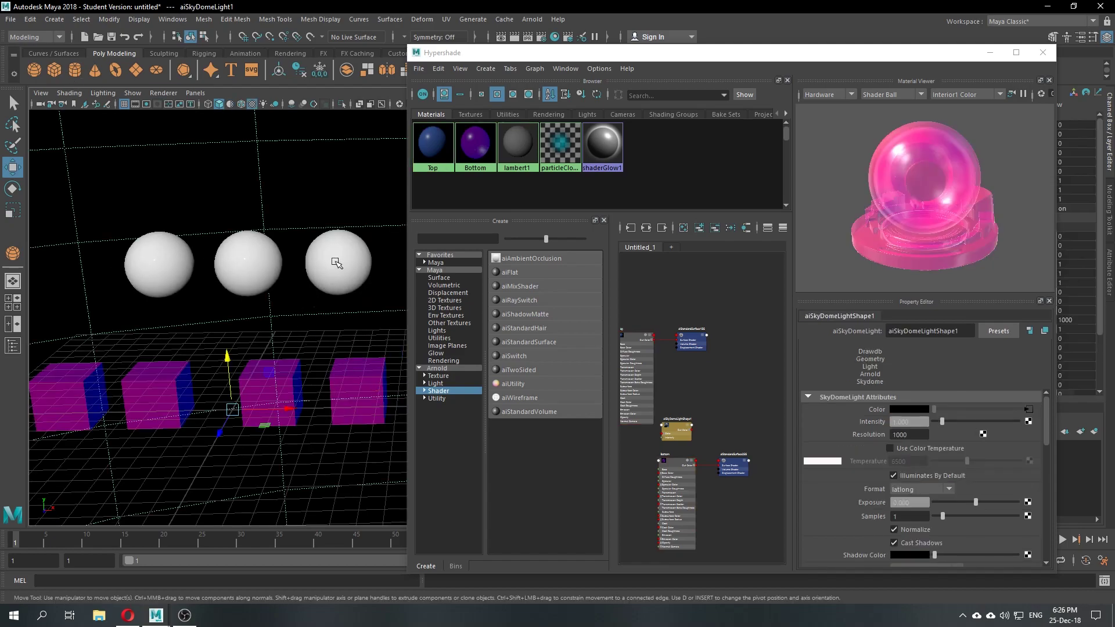
pyautogui.click(331, 261)
pyautogui.click(249, 262)
pyautogui.click(343, 235)
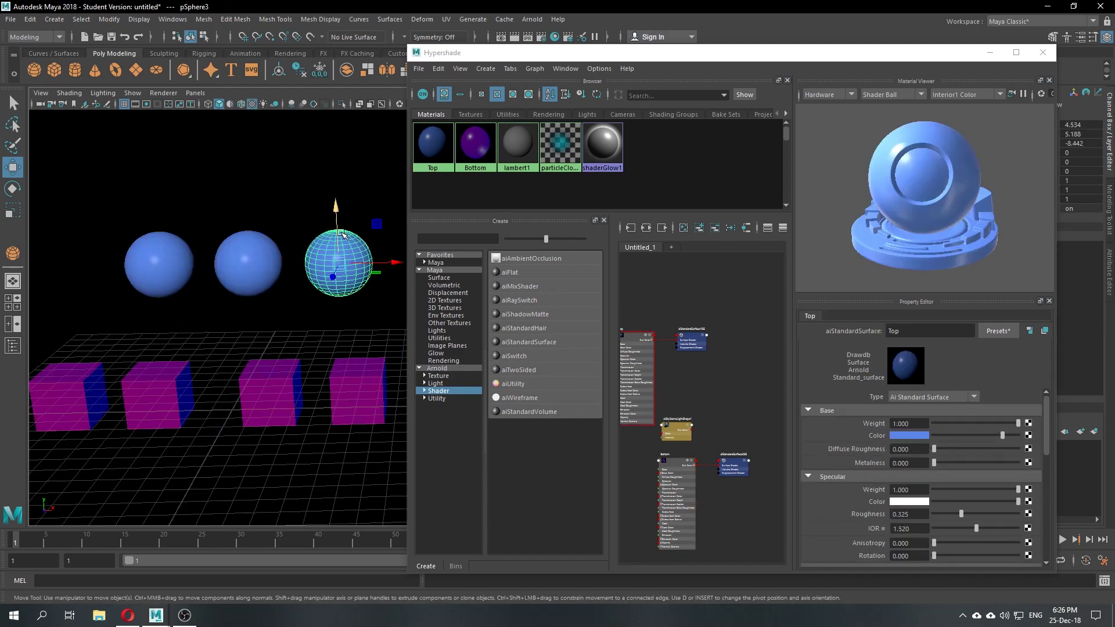
# Step: Replace the Top material's settings with the Gold preset and select the rightmost sphere
pyautogui.moveTo(646, 52); pyautogui.dragTo(678, 70)
pyautogui.click(276, 269)
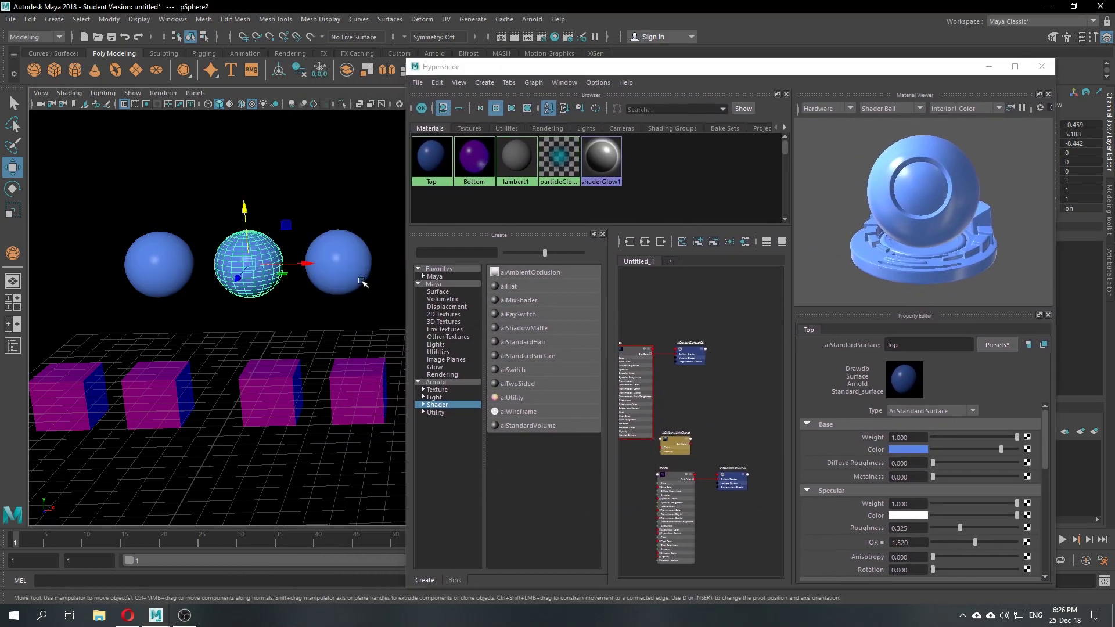
pyautogui.click(996, 344)
pyautogui.moveTo(997, 234)
pyautogui.click(883, 223)
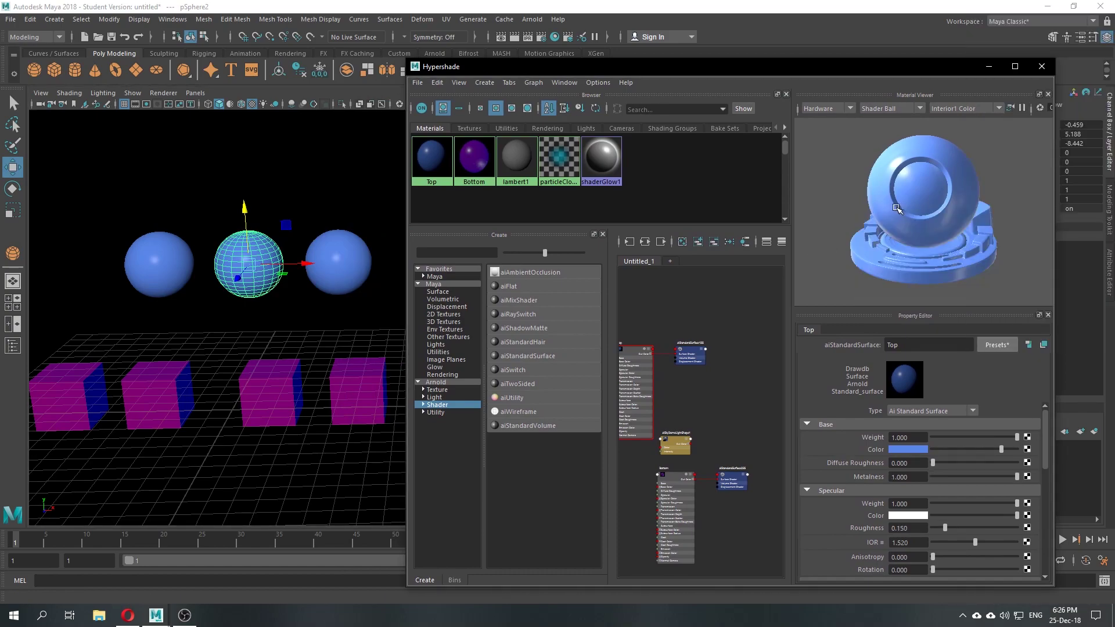
pyautogui.click(326, 251)
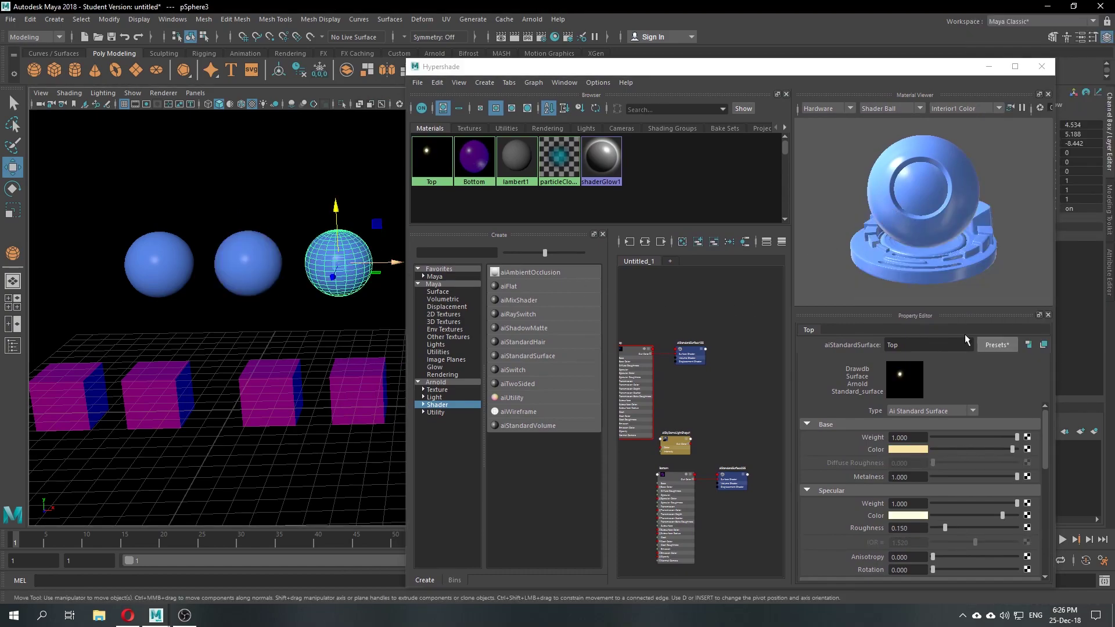
# Step: Render the scene in the Arnold RenderView, with its window resized and placed beside the Hypershade
pyautogui.click(533, 21)
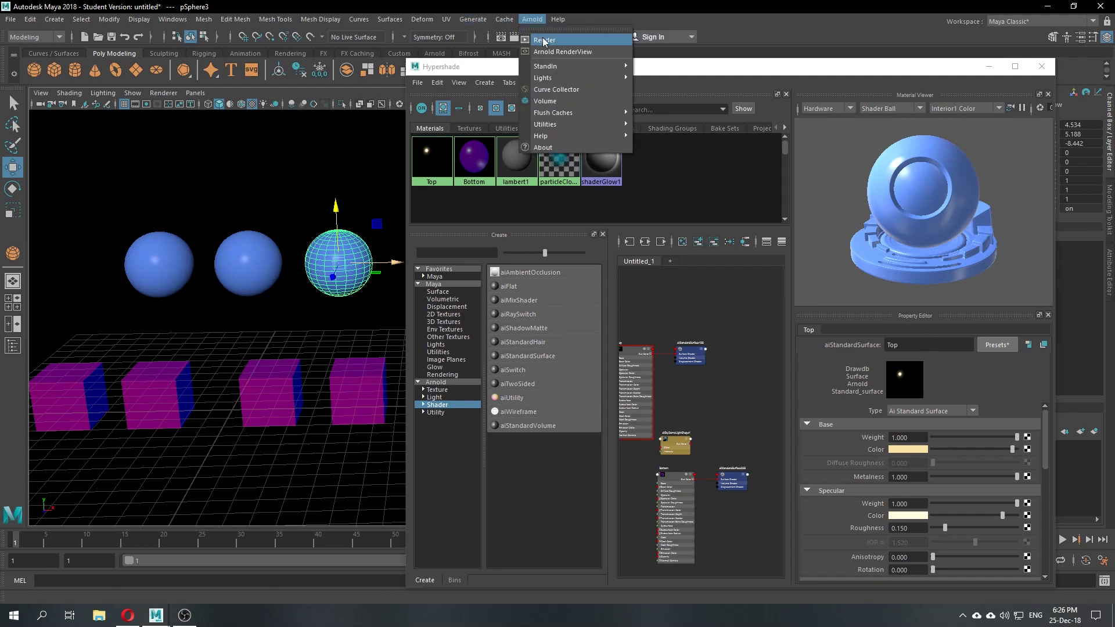
pyautogui.click(529, 53)
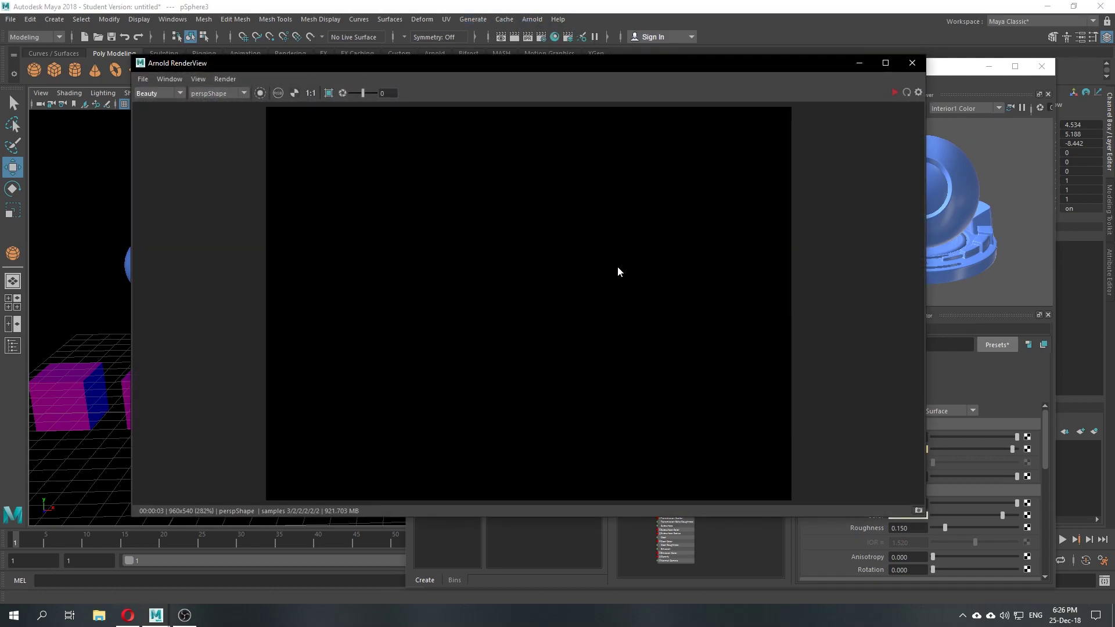
pyautogui.moveTo(440, 68); pyautogui.dragTo(186, 66)
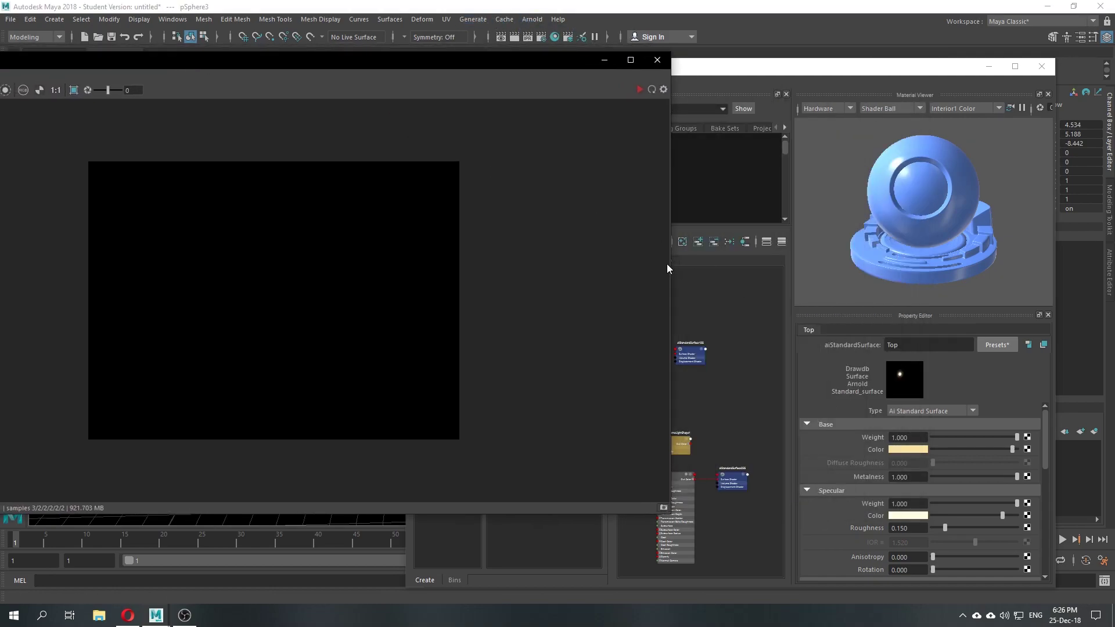
pyautogui.moveTo(667, 269); pyautogui.dragTo(307, 267)
pyautogui.moveTo(174, 70); pyautogui.dragTo(258, 46)
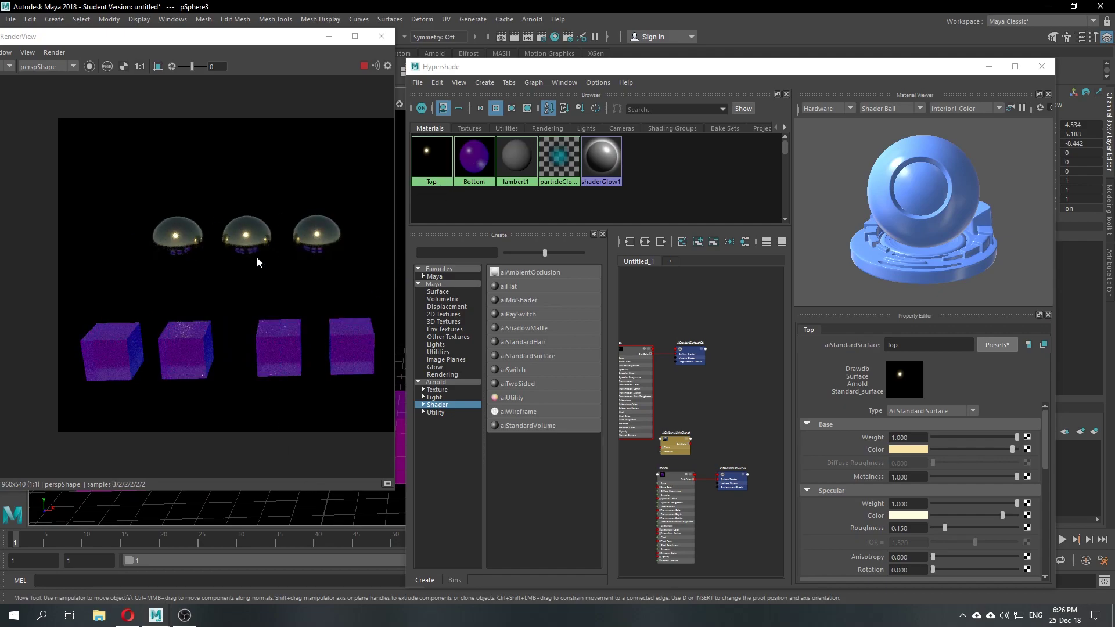
# Step: Try the Clear_Water preset on the Top material, and replace it with the Ceramic preset
pyautogui.click(431, 158)
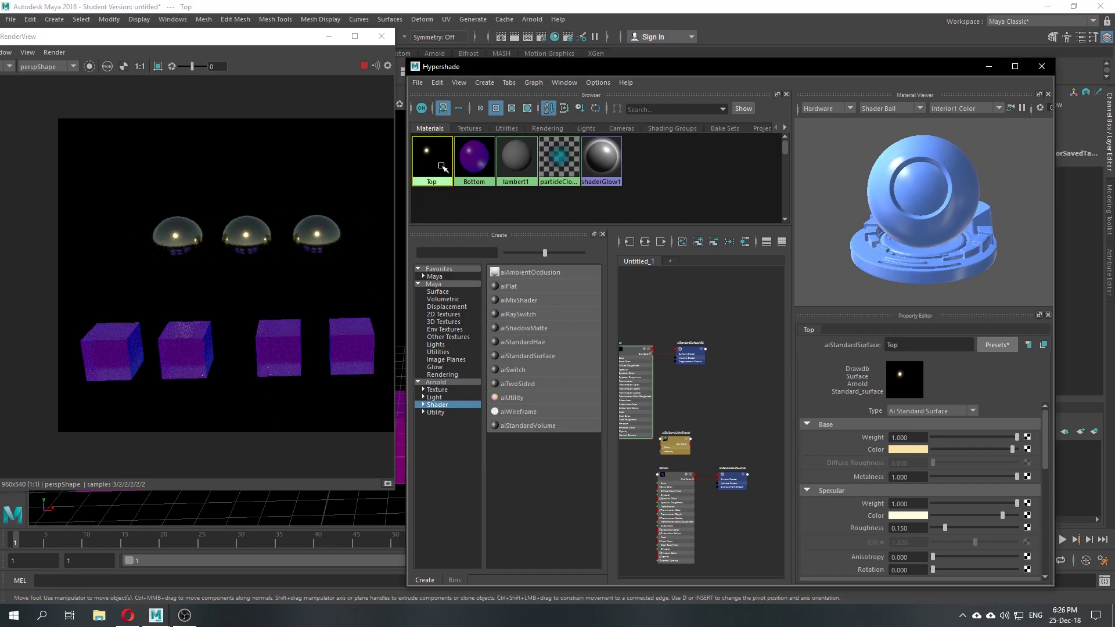
pyautogui.click(997, 345)
pyautogui.moveTo(1033, 150)
pyautogui.click(926, 151)
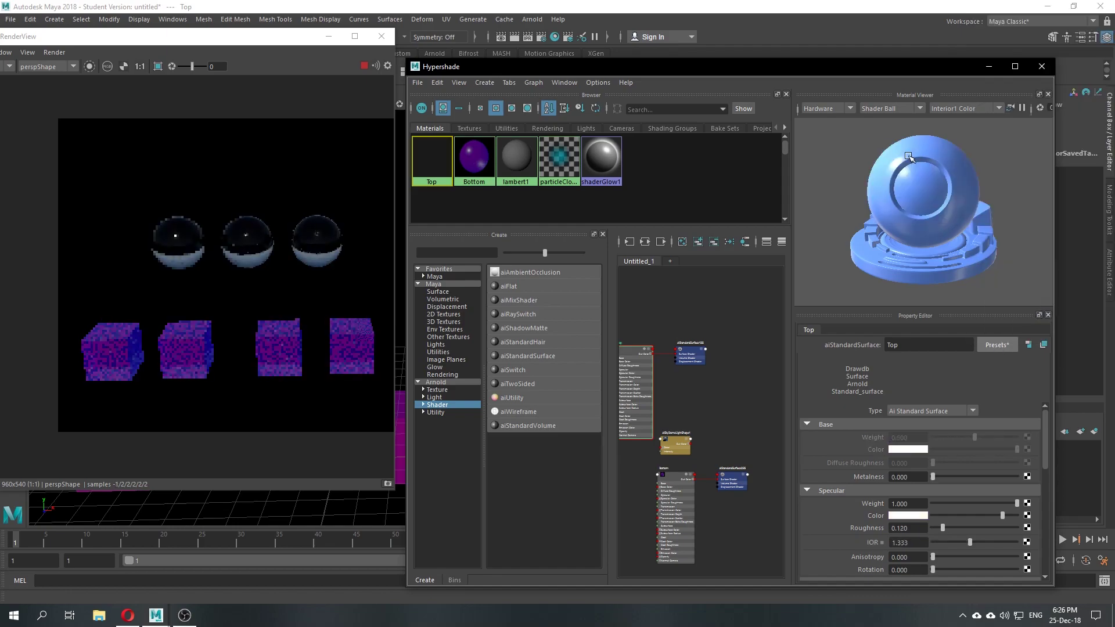
pyautogui.click(994, 345)
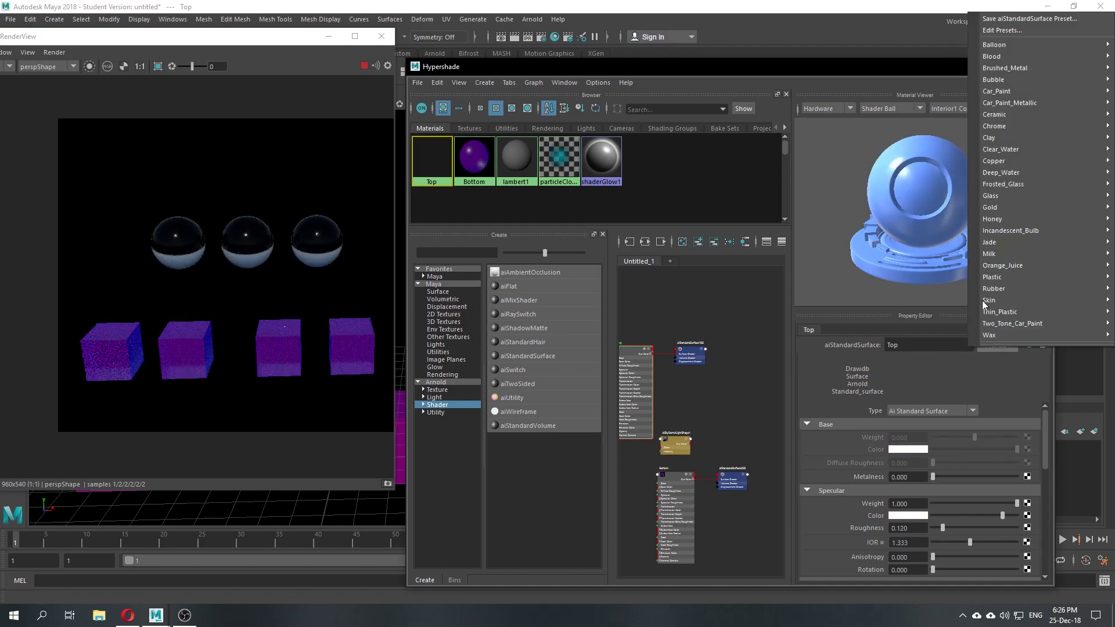
pyautogui.moveTo(1004, 116)
pyautogui.click(912, 117)
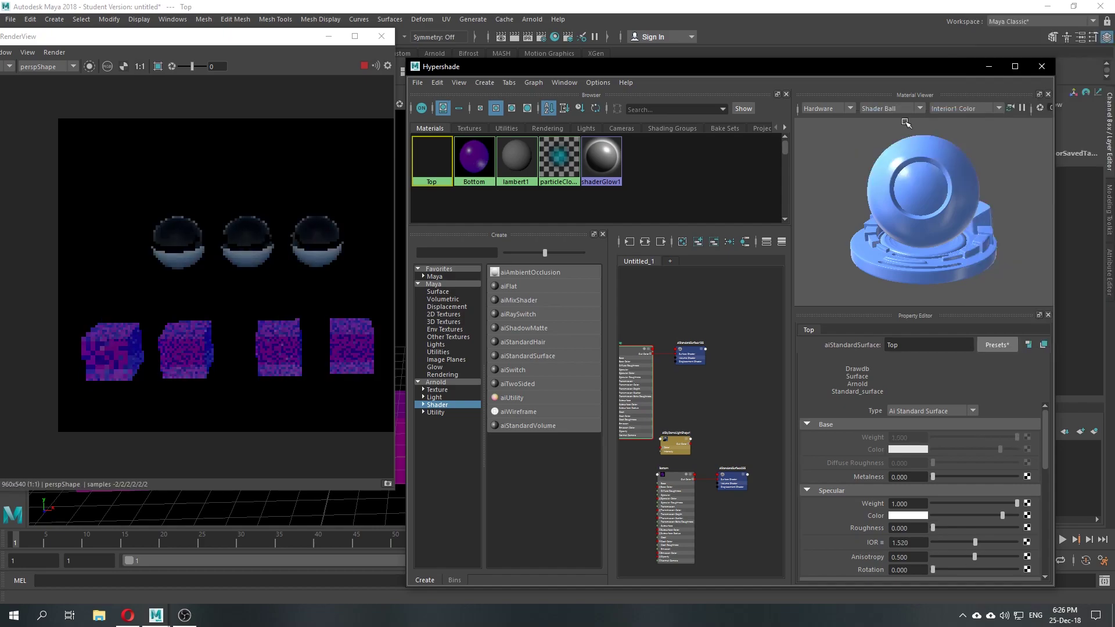
# Step: Try the Jade preset on the Top material, and replace it with the Frosted_Glass preset
pyautogui.click(1003, 343)
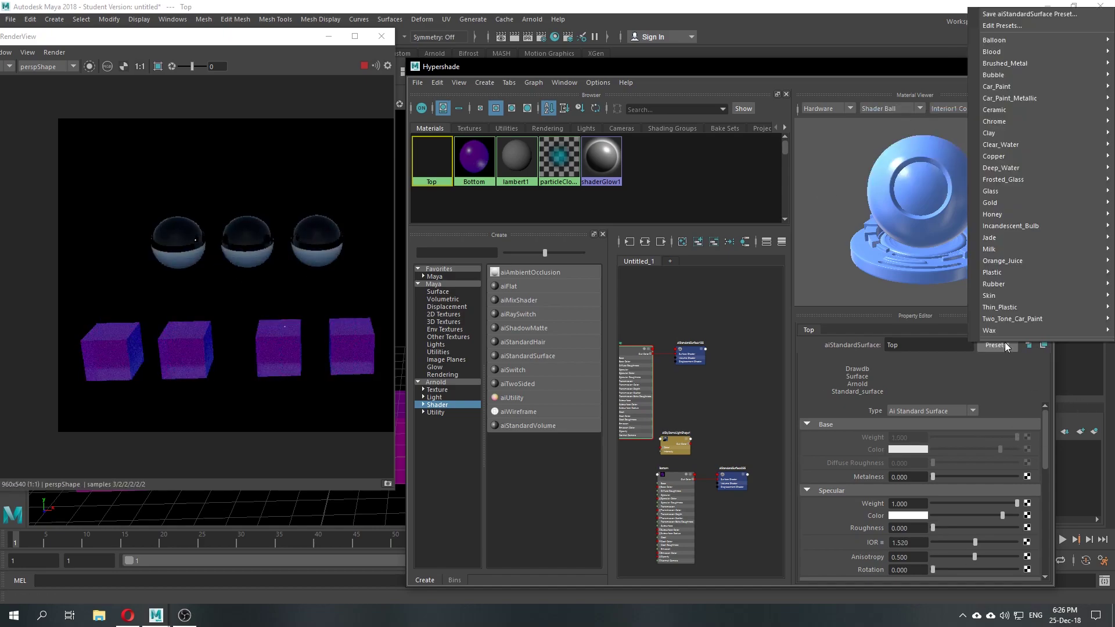
pyautogui.moveTo(1000, 238)
pyautogui.click(882, 238)
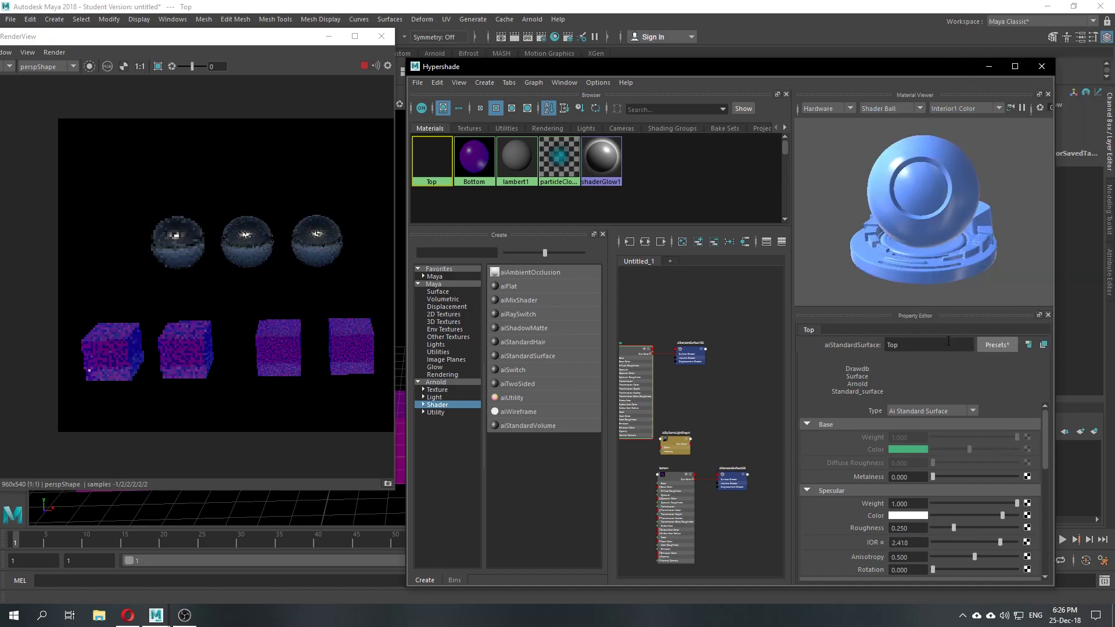
pyautogui.click(980, 346)
pyautogui.moveTo(1001, 349)
pyautogui.moveTo(1022, 452)
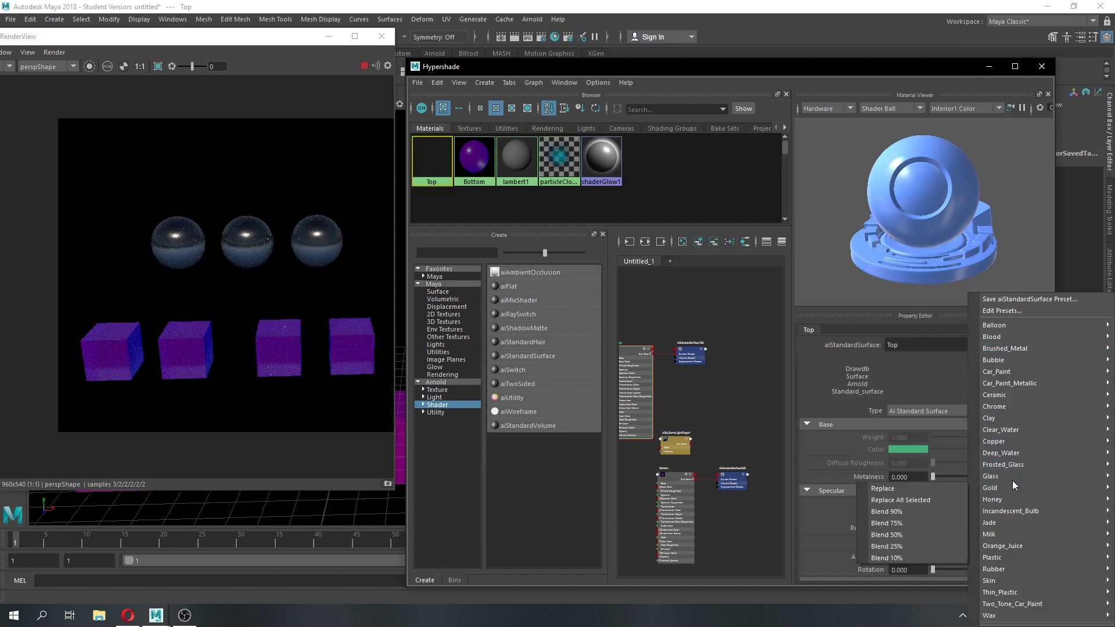
pyautogui.moveTo(1010, 476)
pyautogui.click(953, 465)
# Step: Try the Skin preset on the Top material, and replace it with the Incandescent_Bulb preset
pyautogui.click(994, 345)
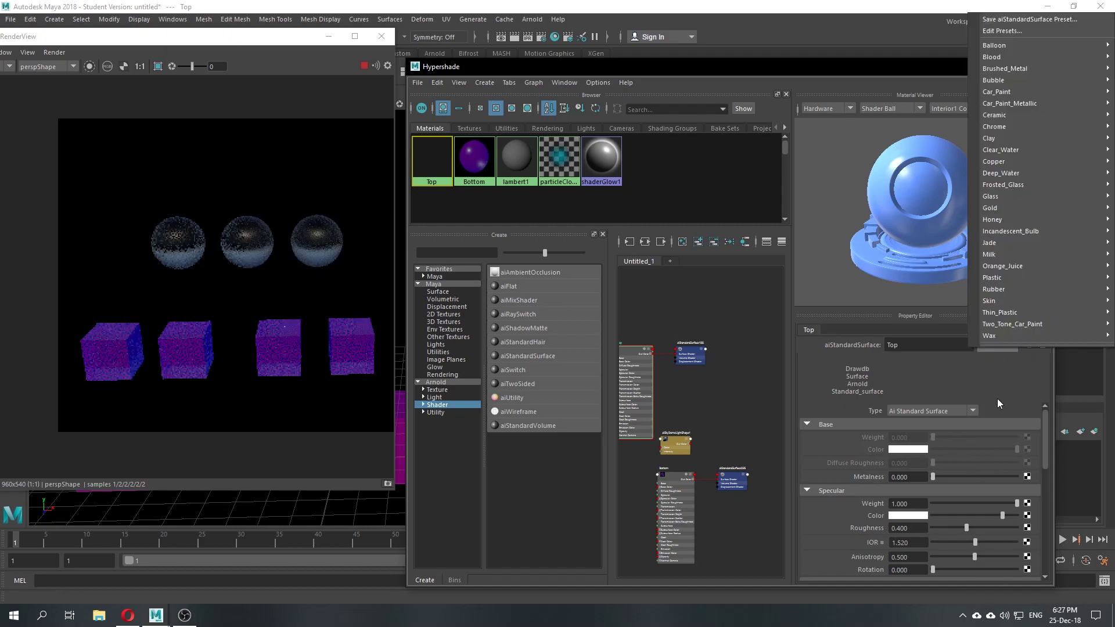
pyautogui.moveTo(1007, 289)
pyautogui.click(883, 302)
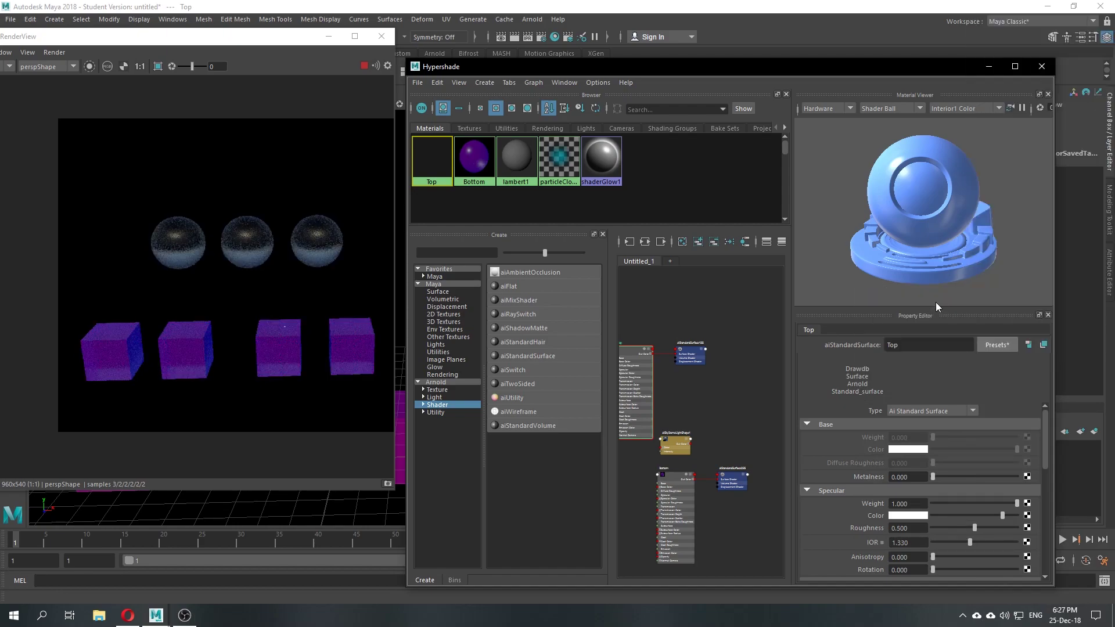
pyautogui.click(994, 344)
pyautogui.moveTo(1020, 192)
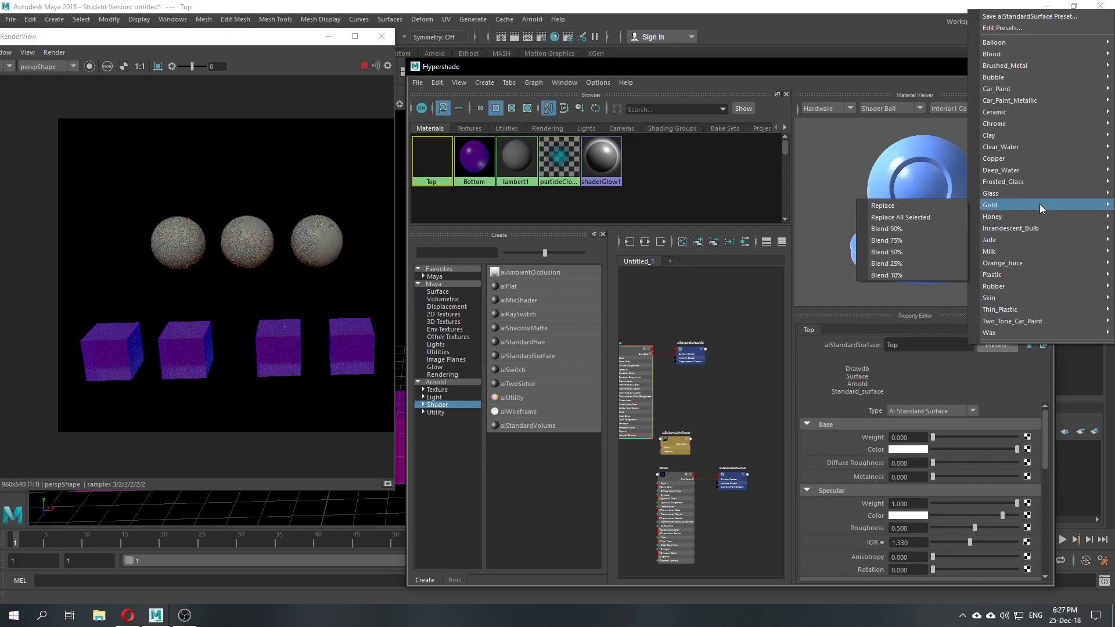
pyautogui.moveTo(1036, 227)
pyautogui.click(922, 228)
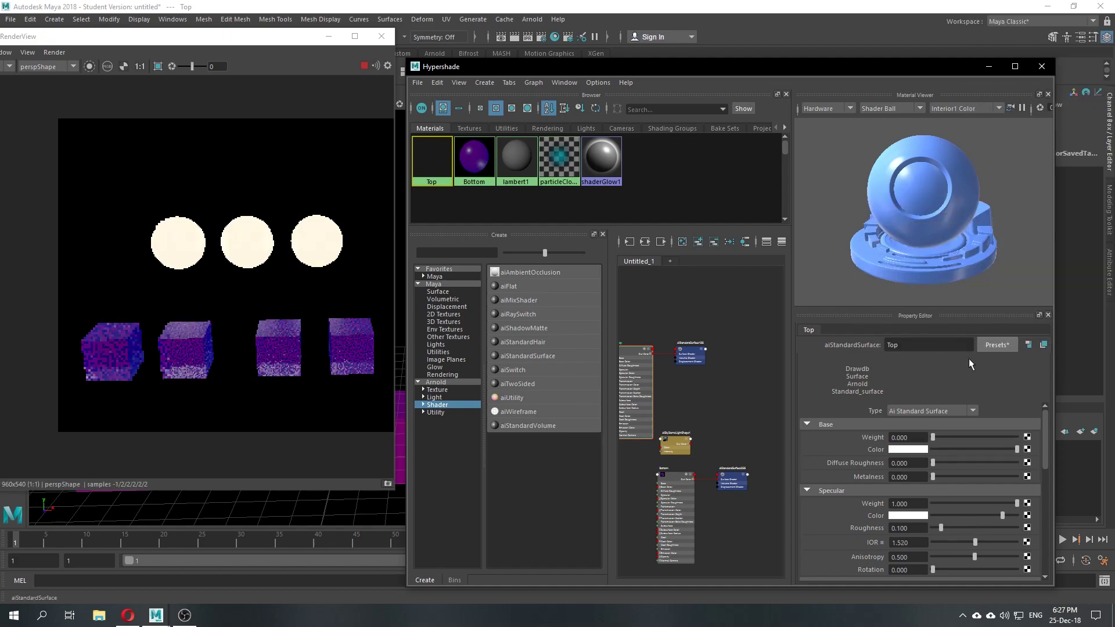
# Step: Try the Blood preset on the Top material, and replace it with the Car_Paint preset
pyautogui.click(998, 345)
pyautogui.moveTo(1009, 77)
pyautogui.moveTo(993, 53)
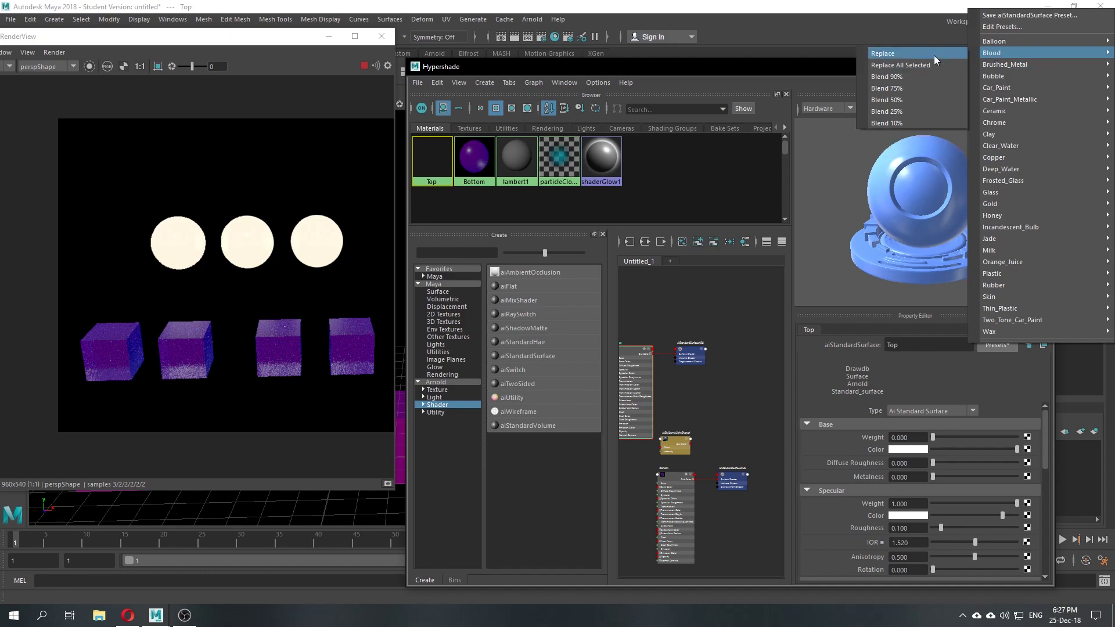
pyautogui.click(885, 53)
pyautogui.click(993, 343)
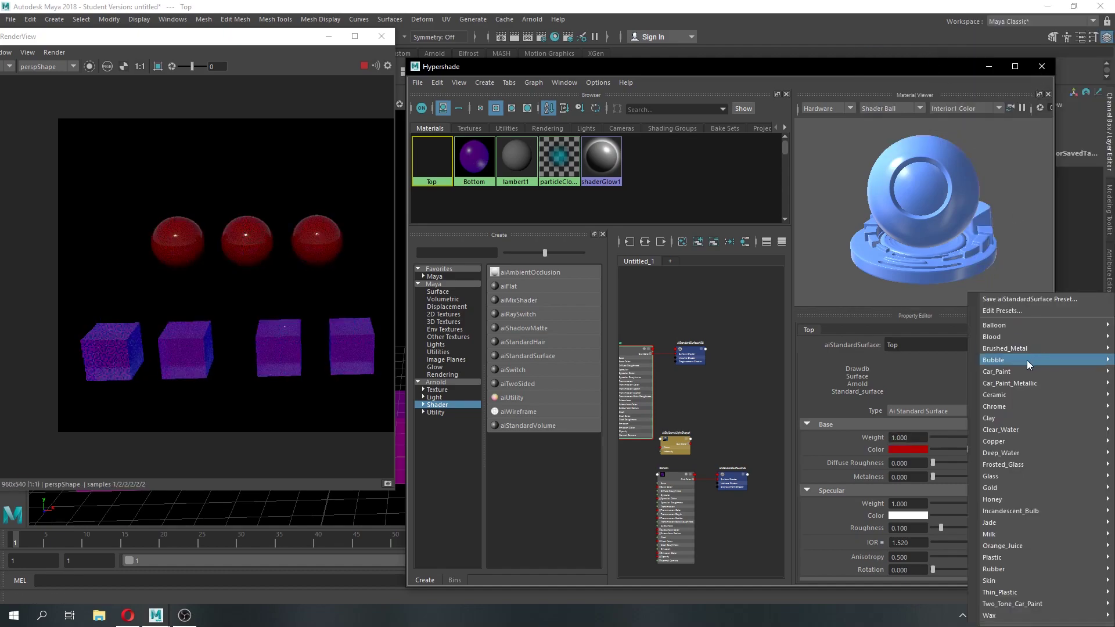
pyautogui.moveTo(1011, 371)
pyautogui.click(931, 371)
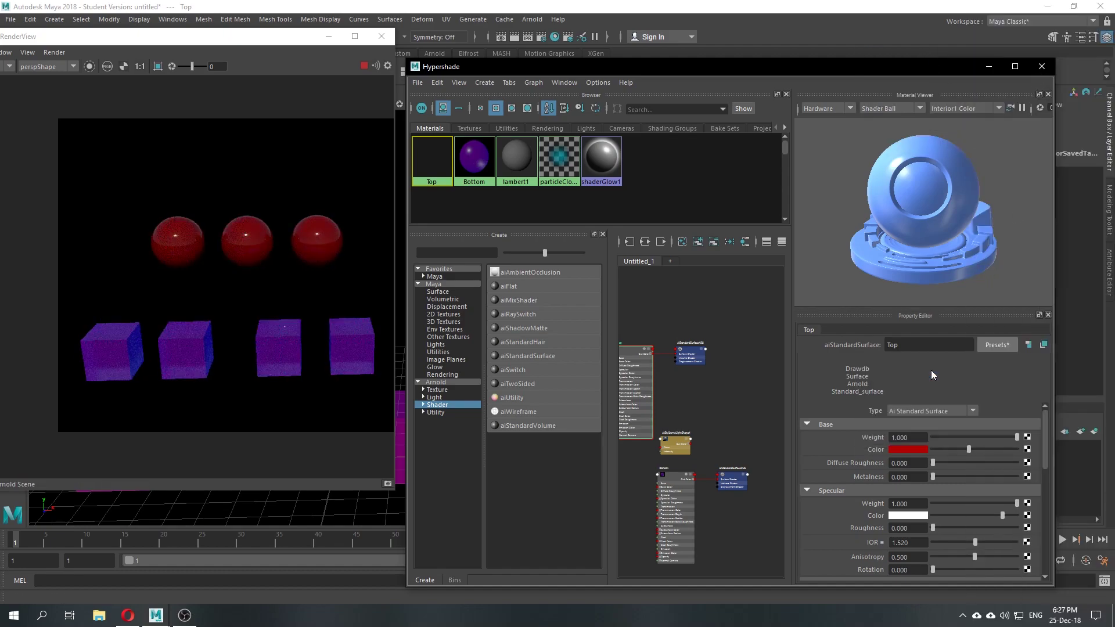
# Step: Blend 10% of the Gold preset into the Top material, and replace its settings with the Deep_Water preset
pyautogui.click(991, 343)
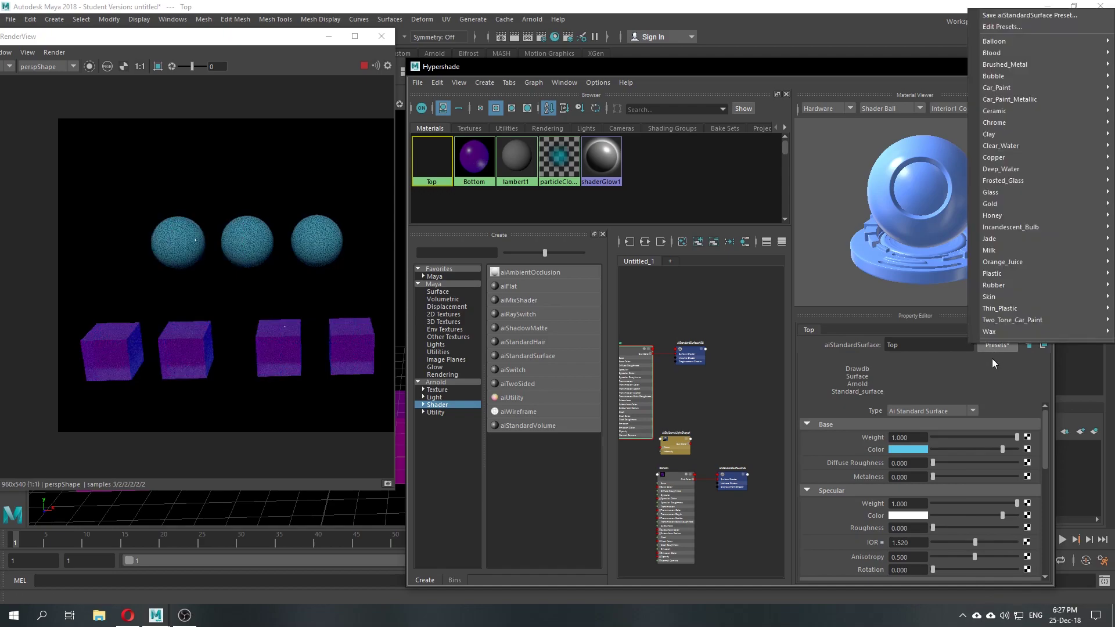
pyautogui.moveTo(1045, 216)
pyautogui.moveTo(1009, 204)
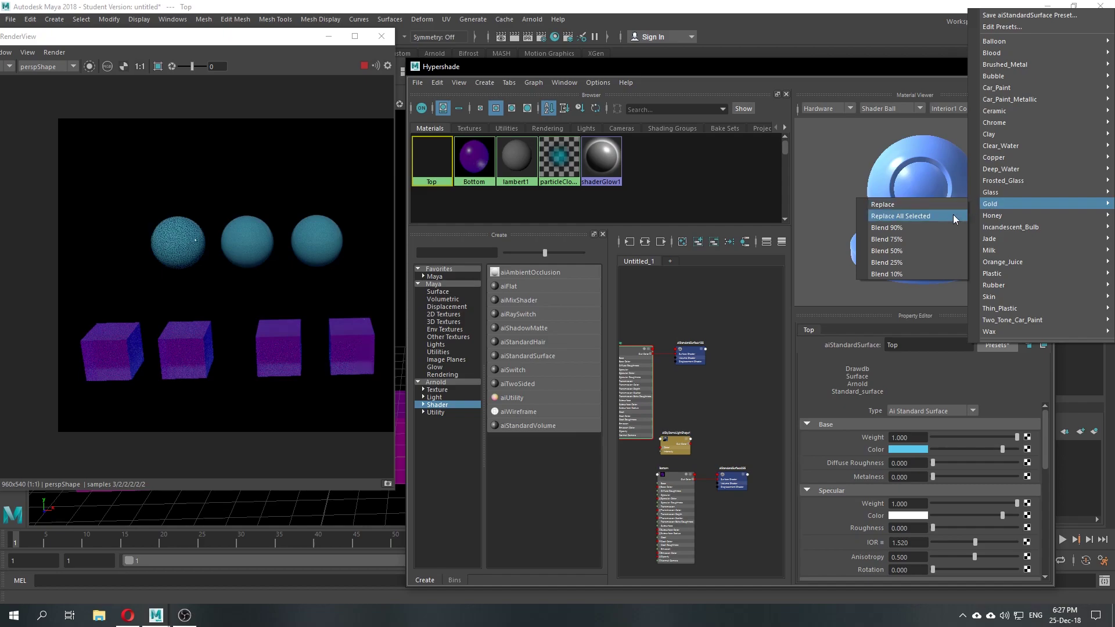
pyautogui.click(921, 273)
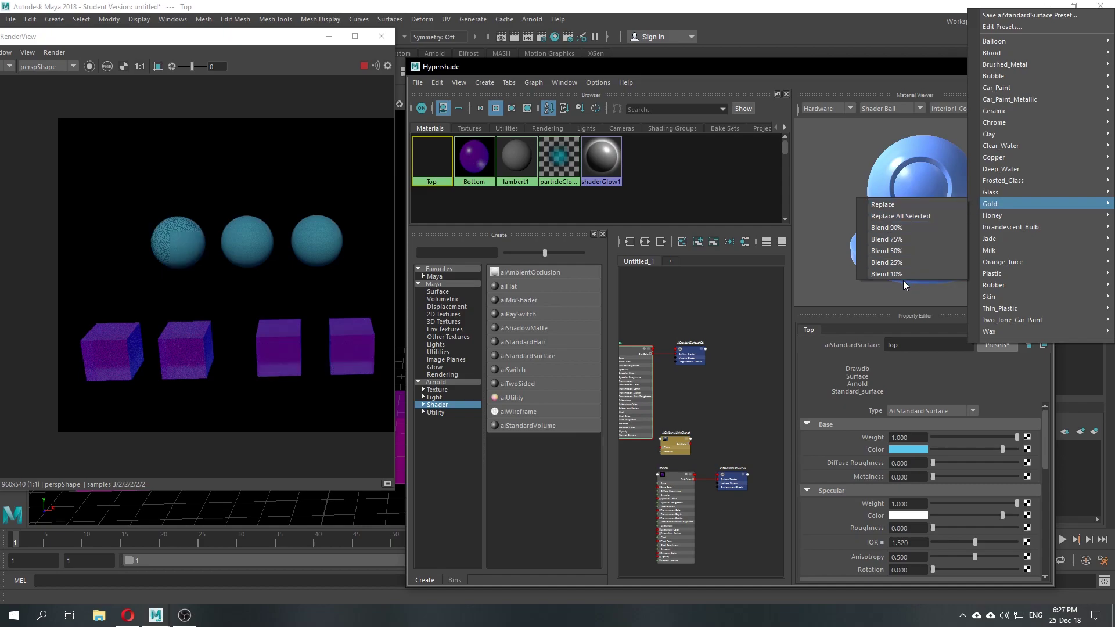
pyautogui.click(1004, 343)
pyautogui.moveTo(1017, 176)
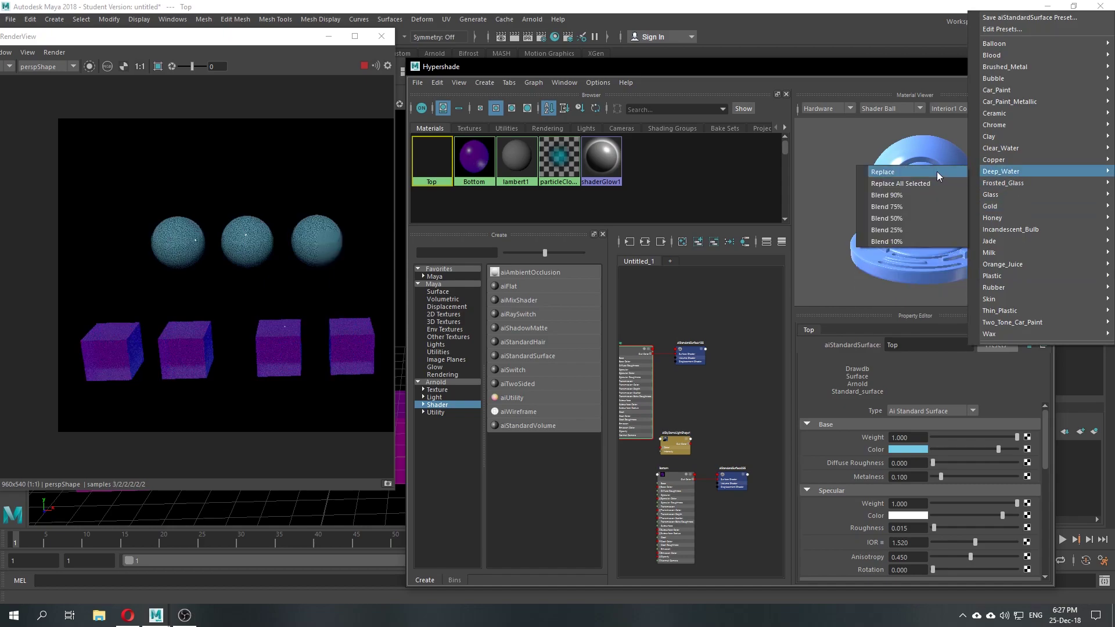
pyautogui.click(882, 183)
# Step: Blend 50% of the Frosted_Glass preset into the Top material, and add a 75% blend of the Bubble preset
pyautogui.click(1007, 339)
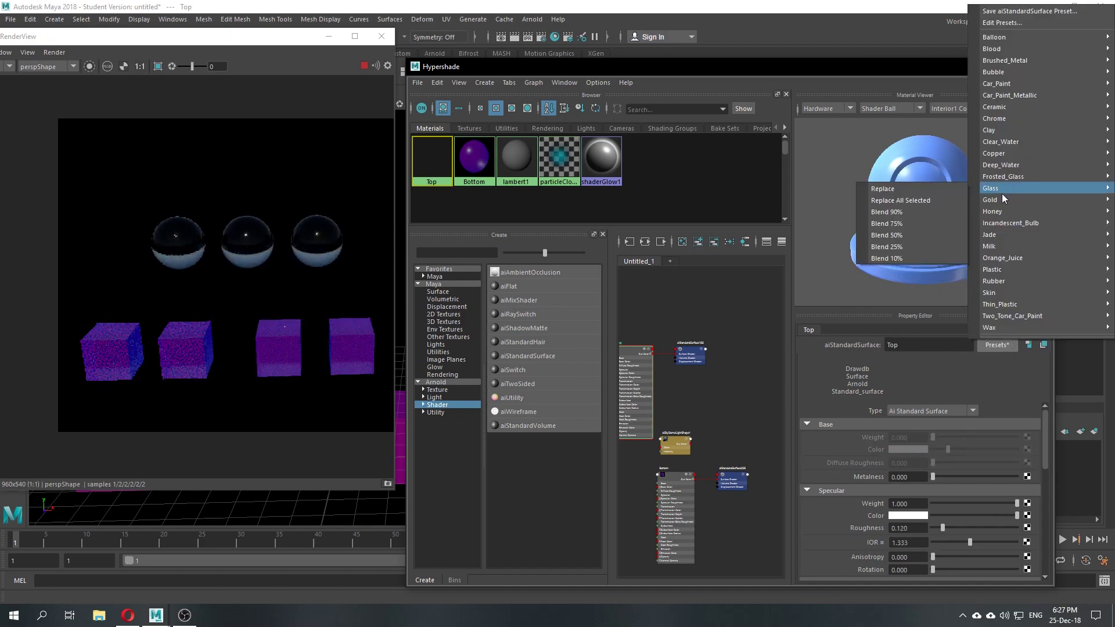
pyautogui.moveTo(1005, 176)
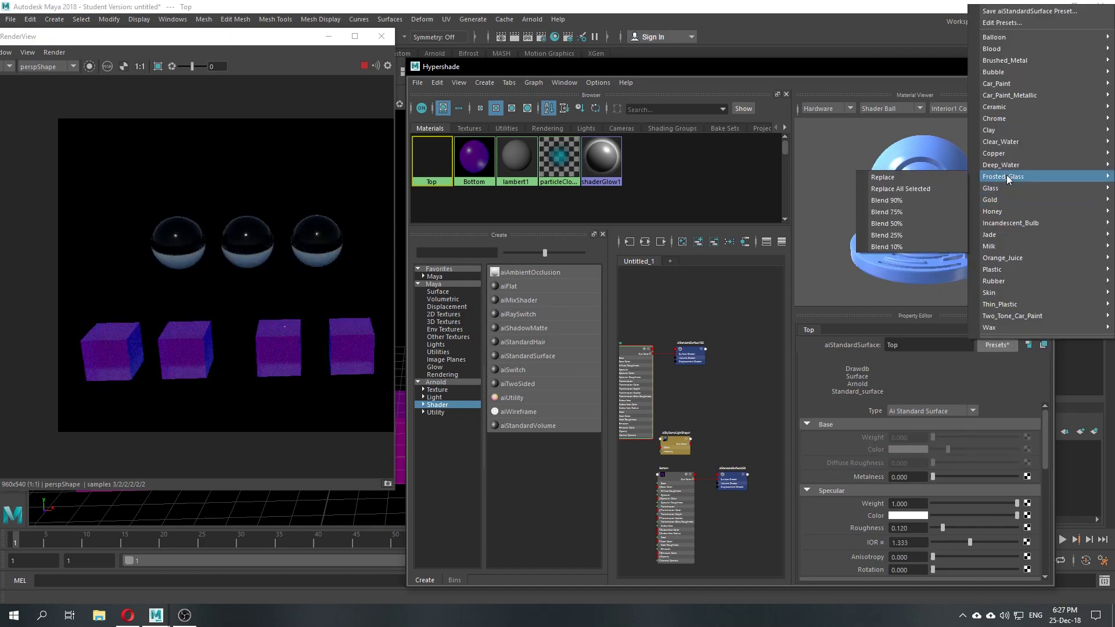
pyautogui.click(915, 232)
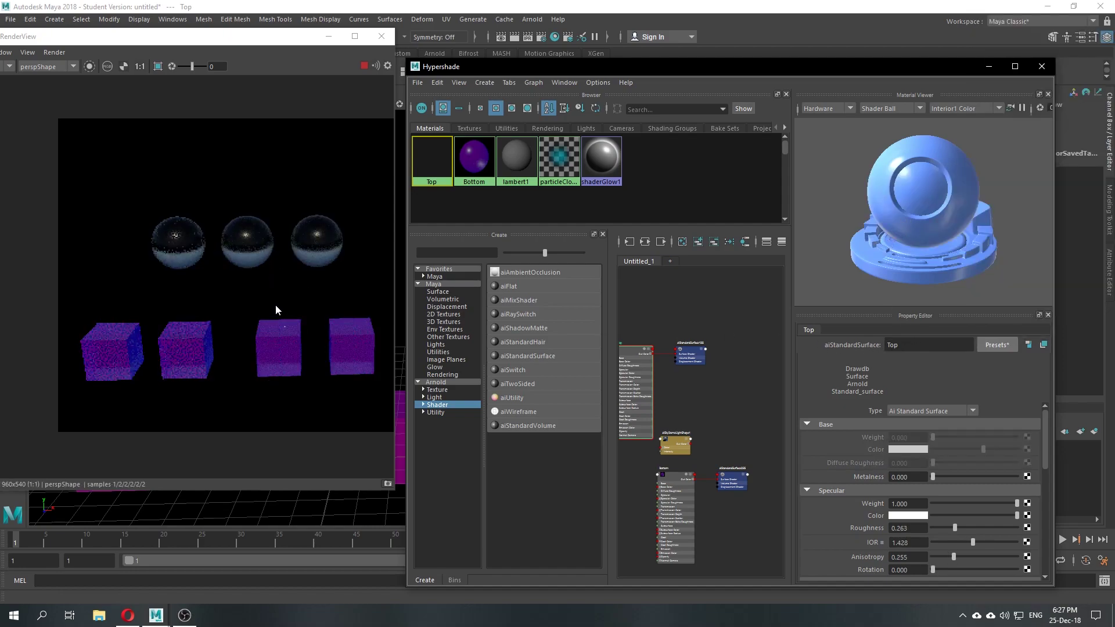
pyautogui.click(996, 344)
pyautogui.moveTo(1015, 76)
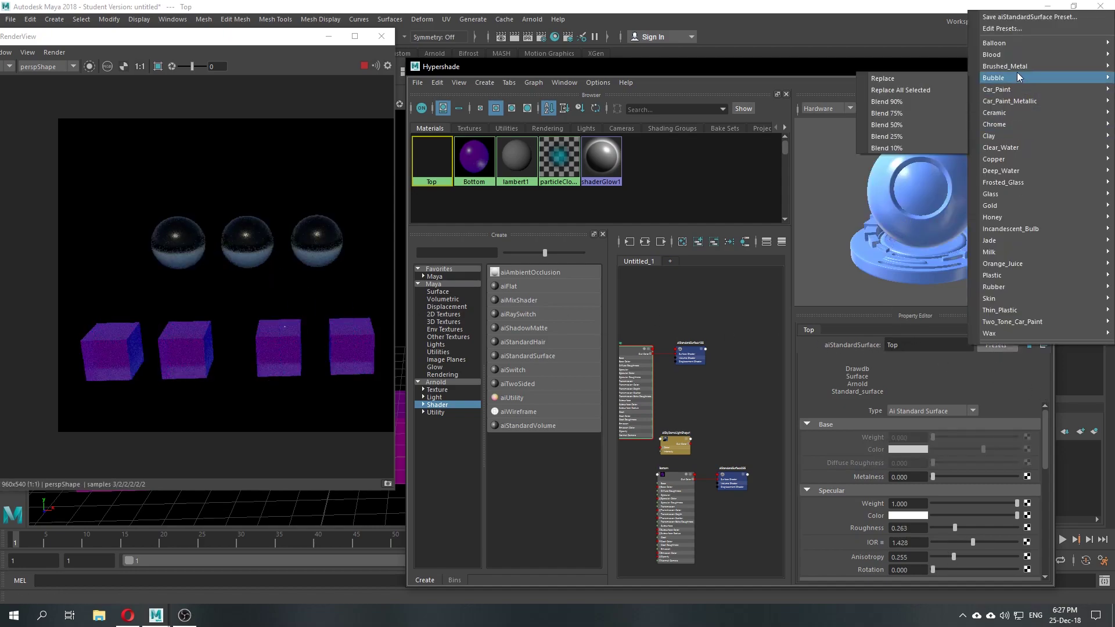
pyautogui.click(883, 113)
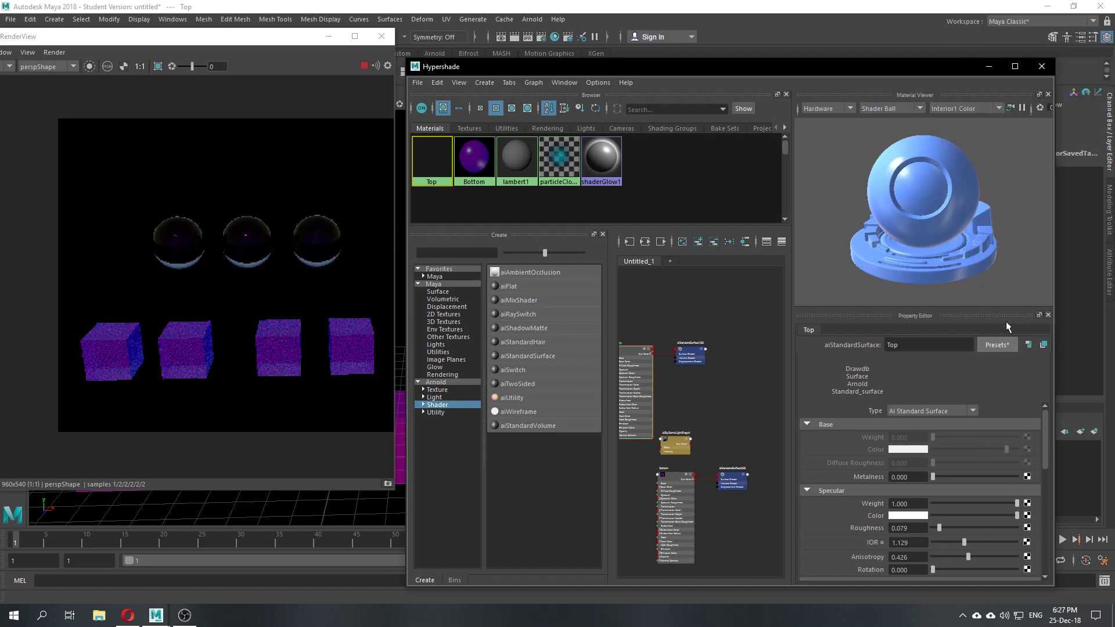
# Step: Blend 90% of the Wax preset into the Top material
pyautogui.click(1008, 342)
pyautogui.moveTo(1001, 329)
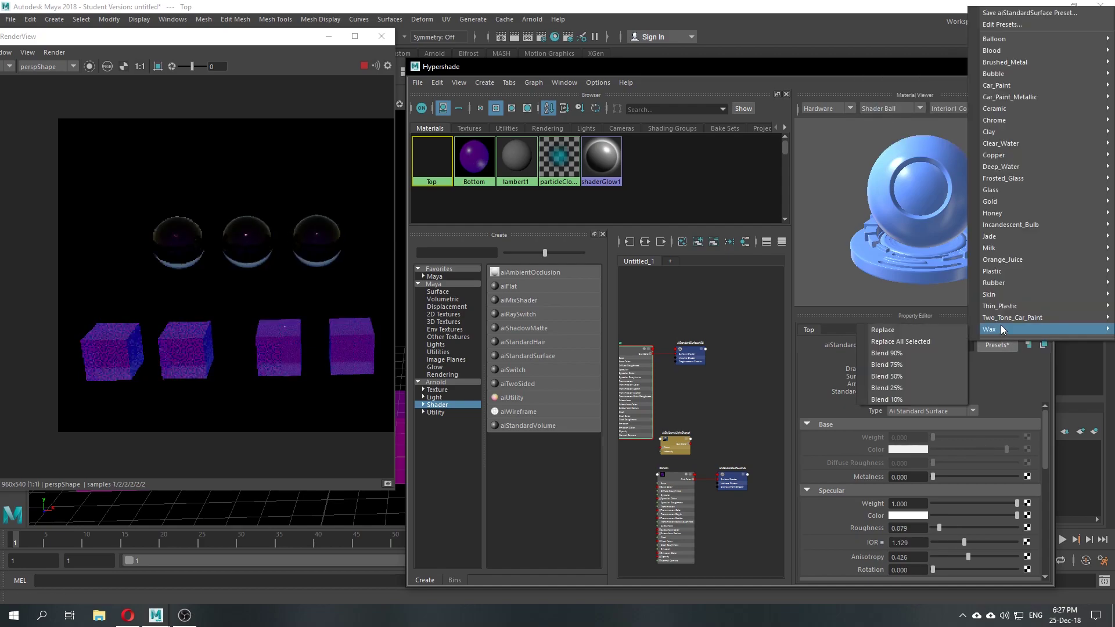
pyautogui.click(908, 357)
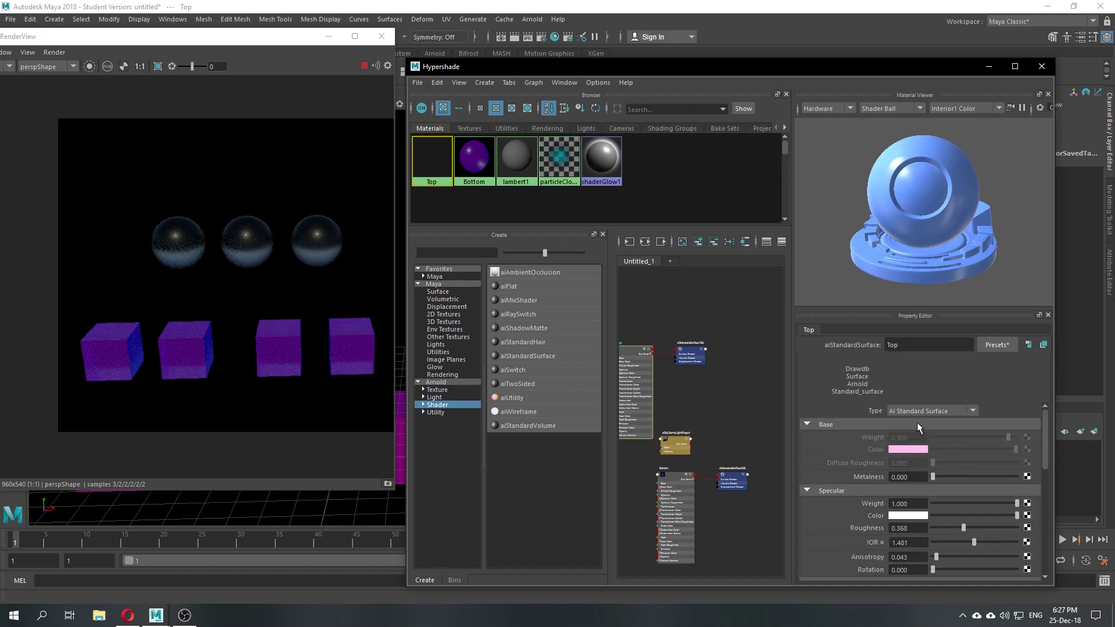
# Step: Replace the Top material's settings with the Chrome preset, and set its base color to blue
pyautogui.click(1000, 345)
pyautogui.moveTo(987, 119)
pyautogui.click(937, 127)
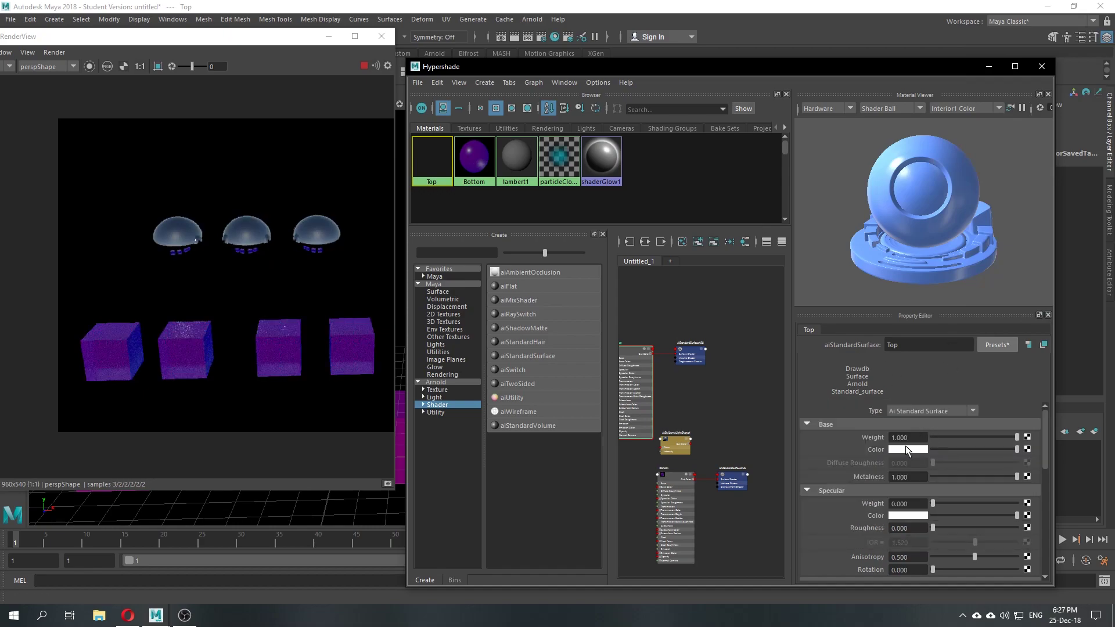
pyautogui.click(906, 449)
pyautogui.click(923, 420)
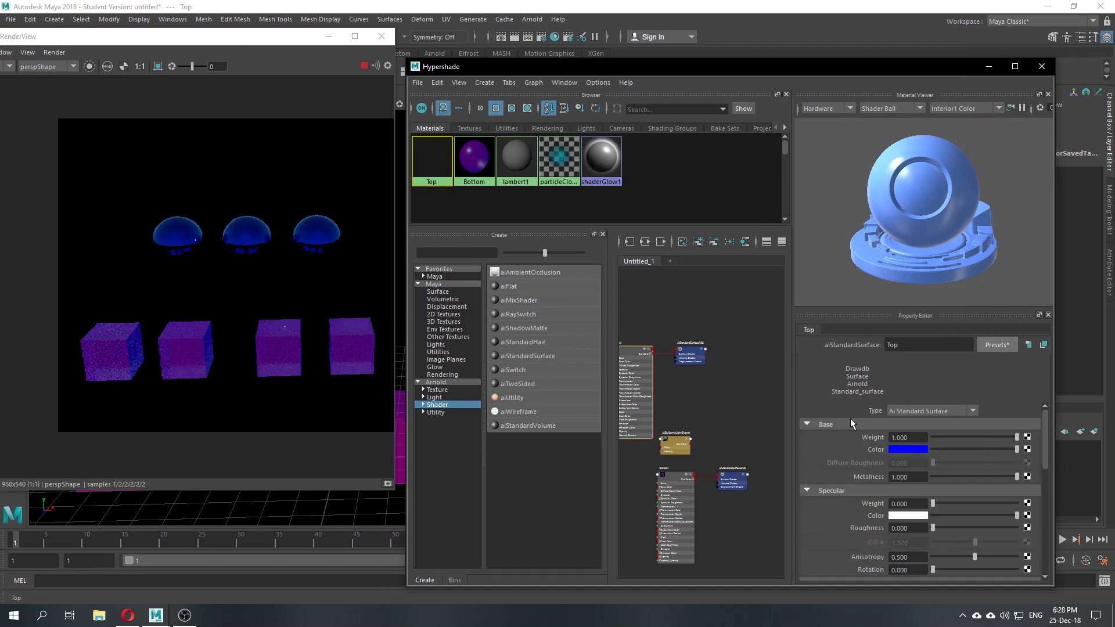
# Step: Show the Bottom material's properties in the Hypershade, and close the Hypershade window
pyautogui.click(473, 160)
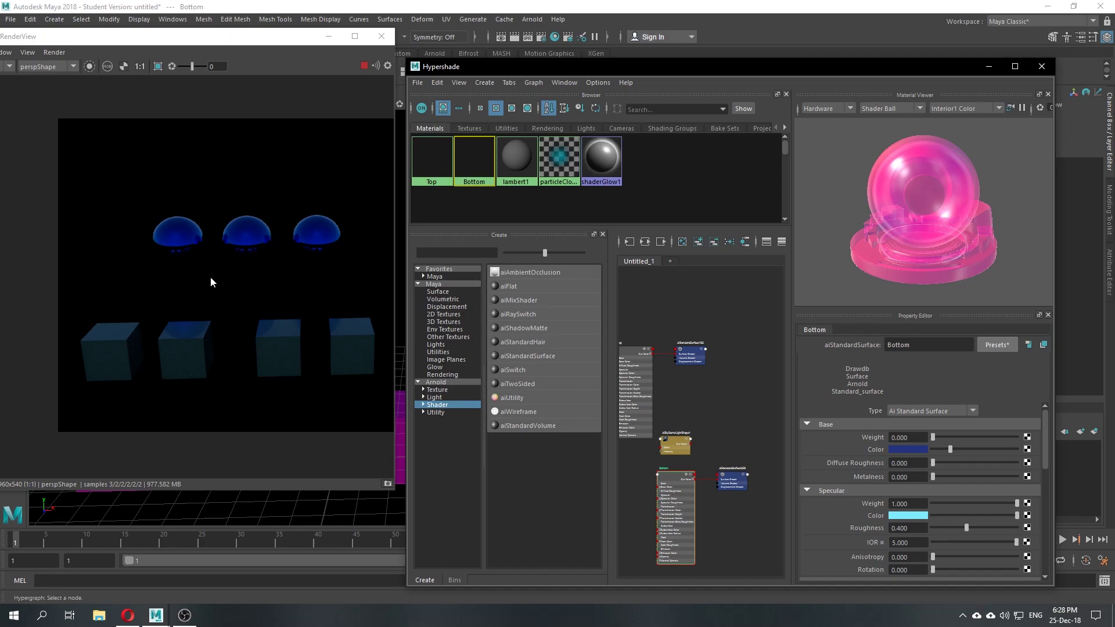
pyautogui.moveTo(787, 70); pyautogui.dragTo(801, 47)
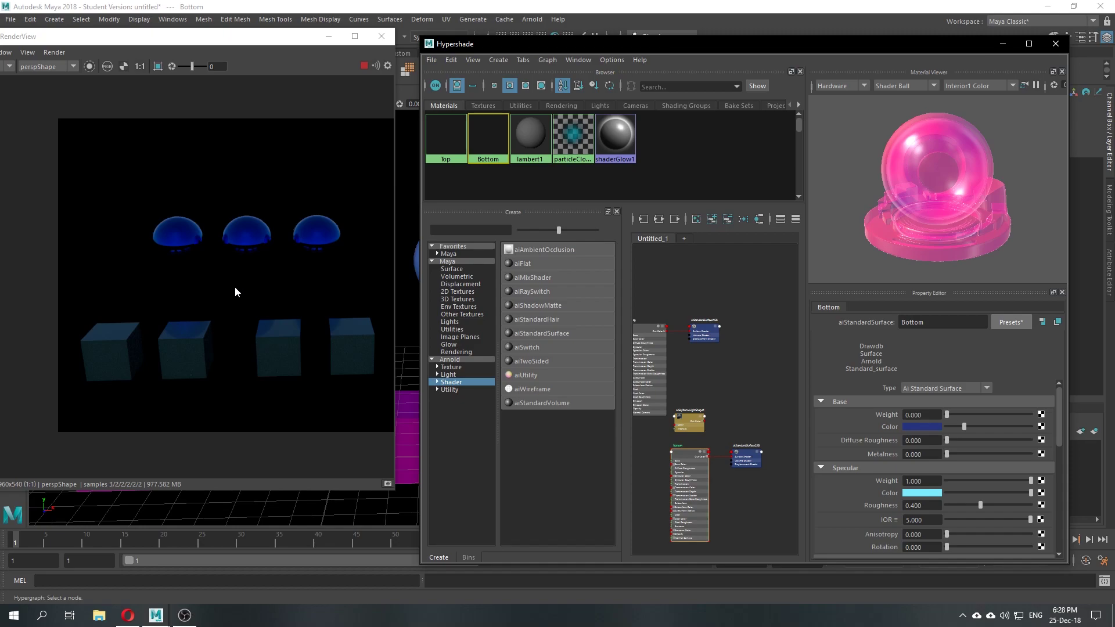
pyautogui.click(1055, 44)
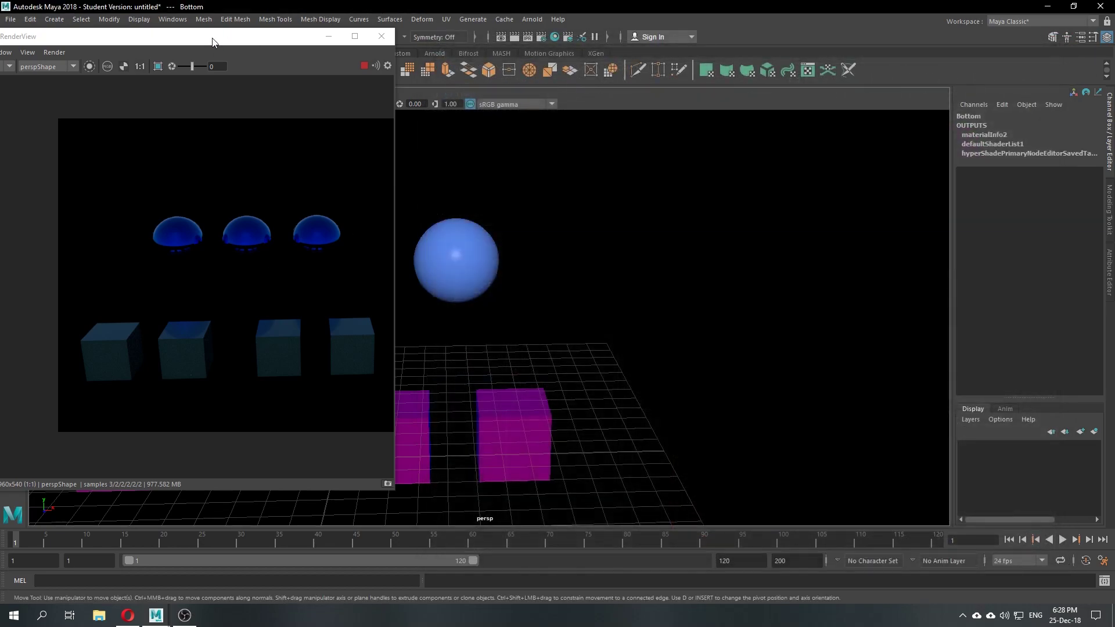
# Step: Select the sky dome light with the Arnold RenderView moved aside, and show the light's shape attributes
pyautogui.moveTo(214, 36); pyautogui.dragTo(508, 50)
pyautogui.scroll(-2, 504, 264)
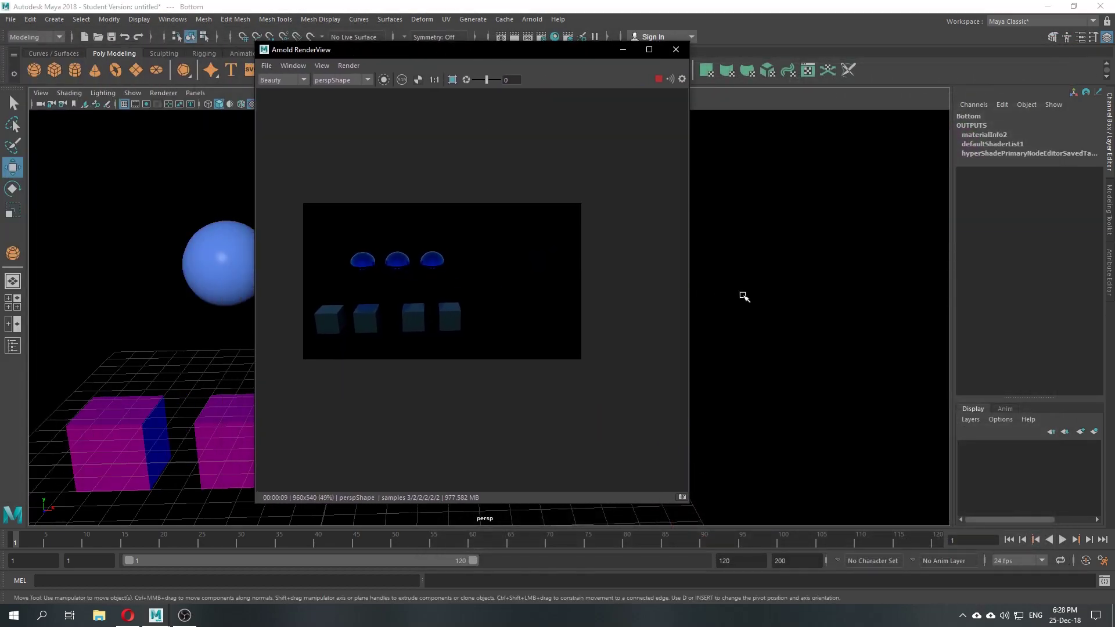
pyautogui.keyDown('alt'); pyautogui.moveTo(742, 296); pyautogui.dragTo(842, 267); pyautogui.keyUp('alt')
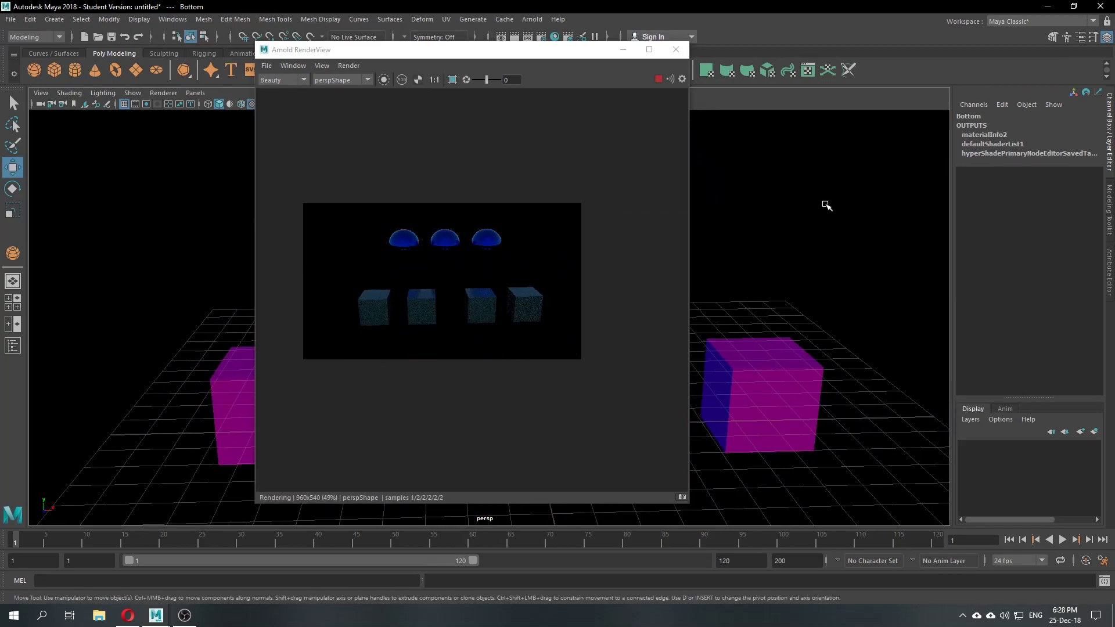
pyautogui.click(814, 216)
pyautogui.moveTo(472, 50); pyautogui.dragTo(344, 47)
pyautogui.click(1109, 218)
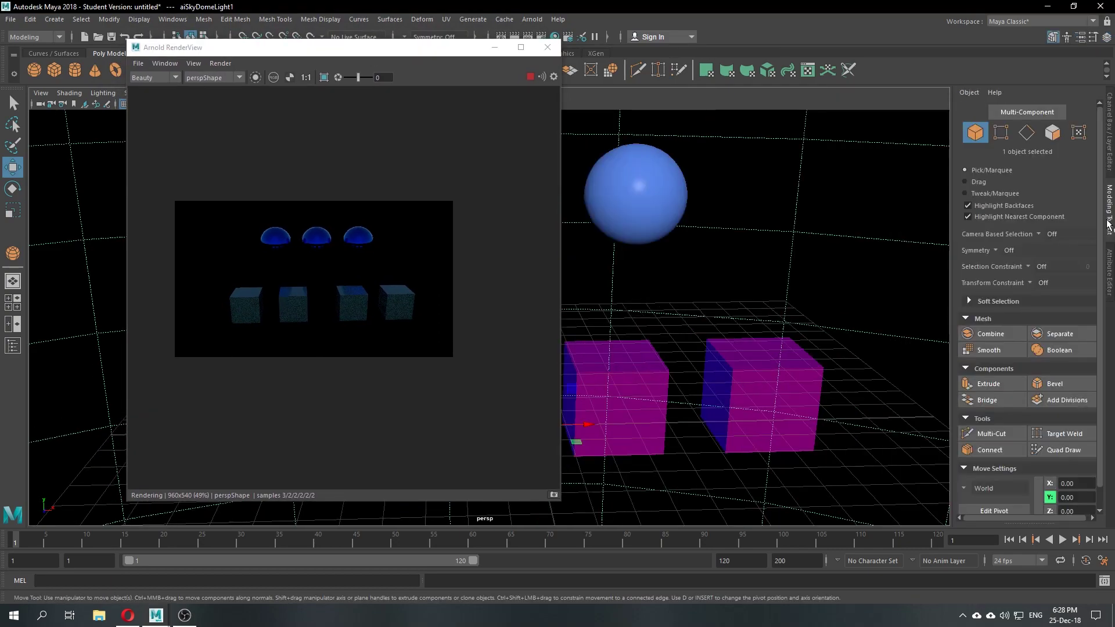
pyautogui.click(1110, 265)
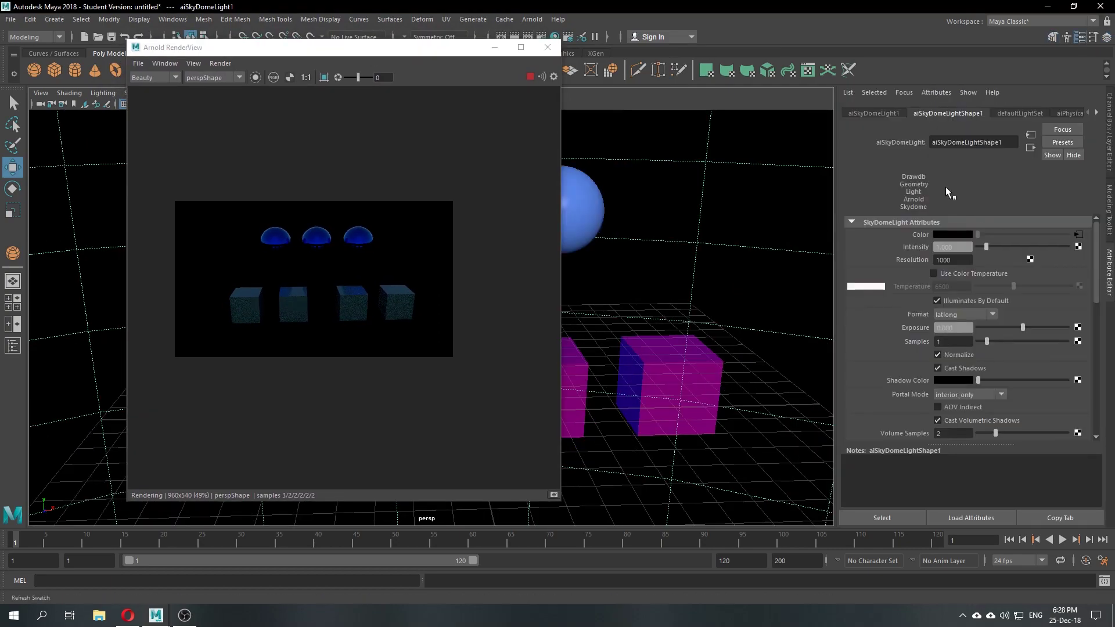
pyautogui.click(1109, 195)
pyautogui.click(1109, 270)
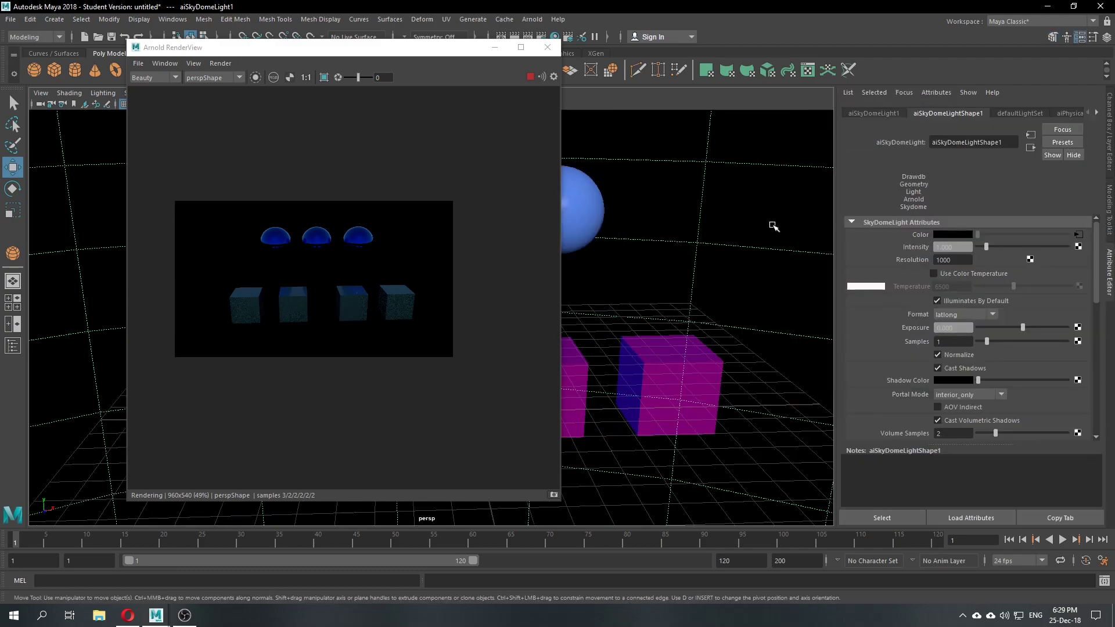
# Step: Raise the sky dome light's intensity, and enable its color temperature with a value of 7087
pyautogui.moveTo(985, 246); pyautogui.dragTo(1009, 247)
pyautogui.click(961, 274)
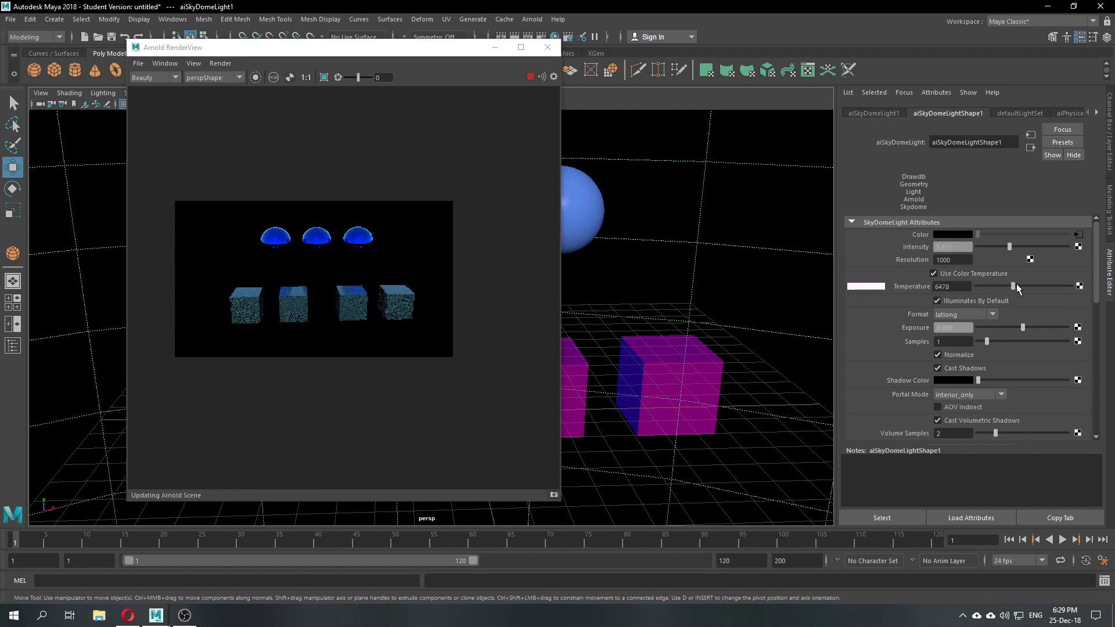
pyautogui.moveTo(1016, 283); pyautogui.dragTo(1016, 285)
# Step: Raise the sky dome light's exposure, with 4 samples and a light grey shadow color
pyautogui.moveTo(1023, 327); pyautogui.dragTo(1054, 328)
pyautogui.moveTo(986, 341); pyautogui.dragTo(1012, 340)
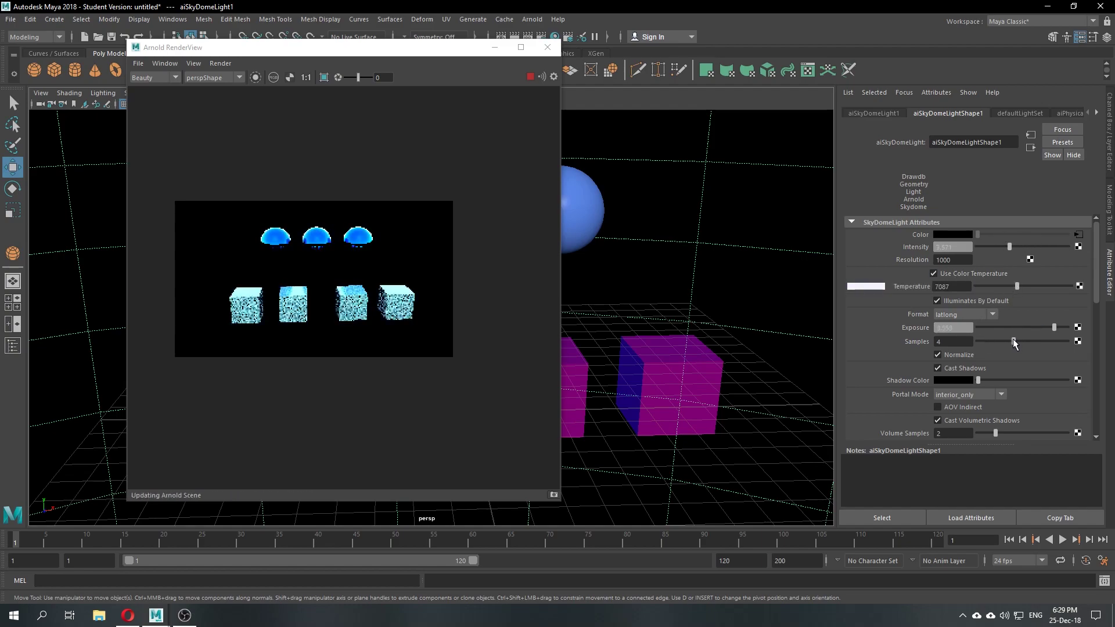
pyautogui.moveTo(989, 381); pyautogui.dragTo(1033, 378)
# Step: Examine the relit cubes and spheres up close in the render, and close the Arnold RenderView
pyautogui.scroll(5, 659, 279)
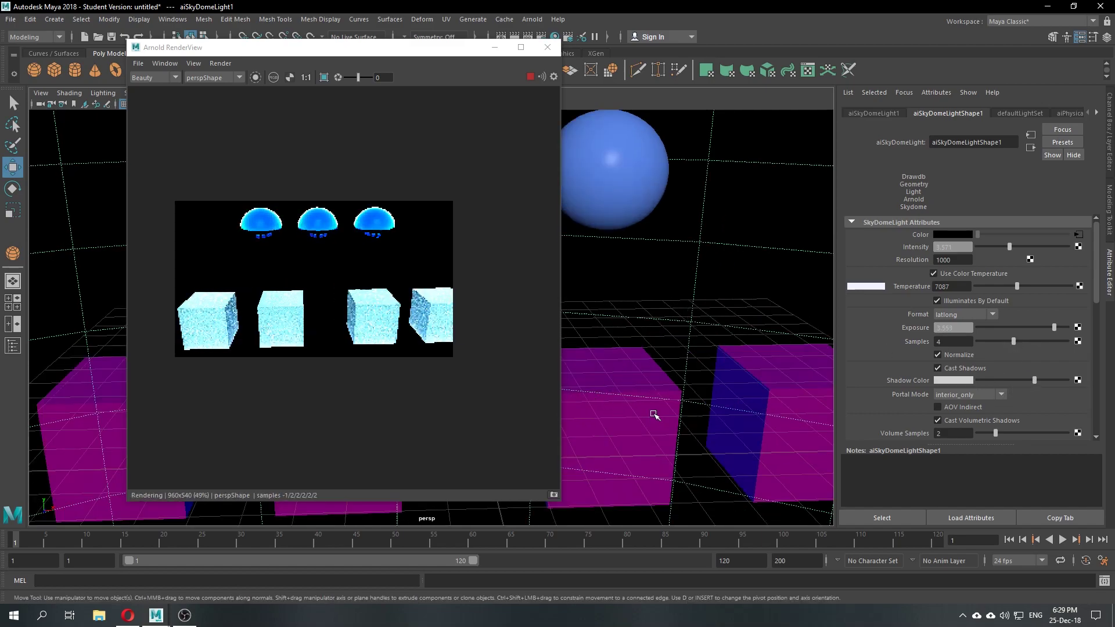
pyautogui.keyDown('alt'); pyautogui.moveTo(653, 413); pyautogui.dragTo(590, 328); pyautogui.keyUp('alt')
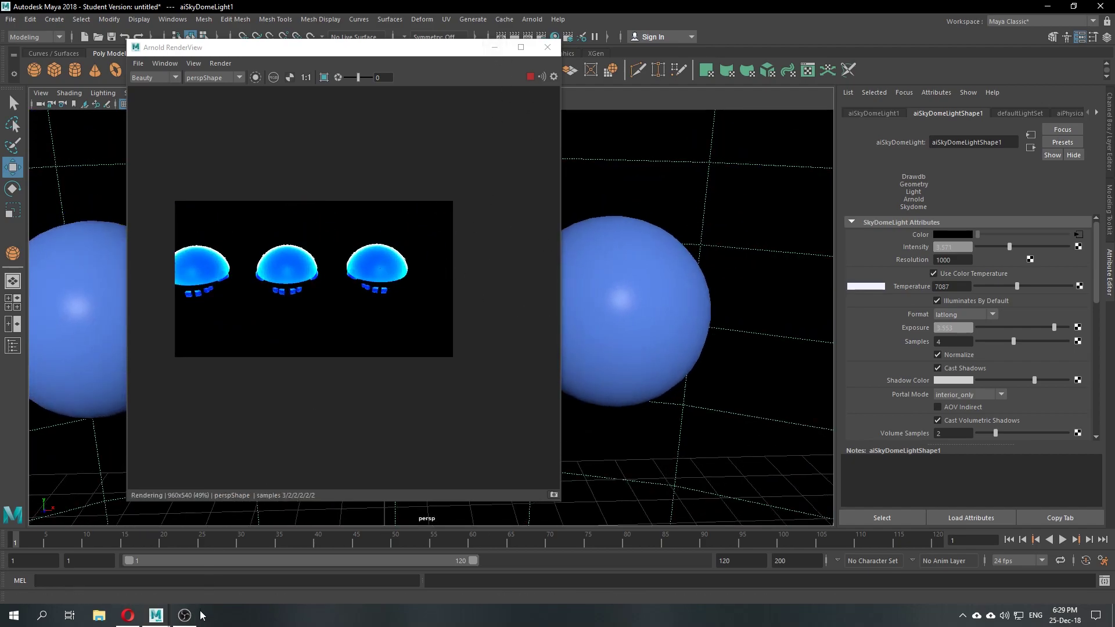
pyautogui.click(184, 617)
pyautogui.click(184, 618)
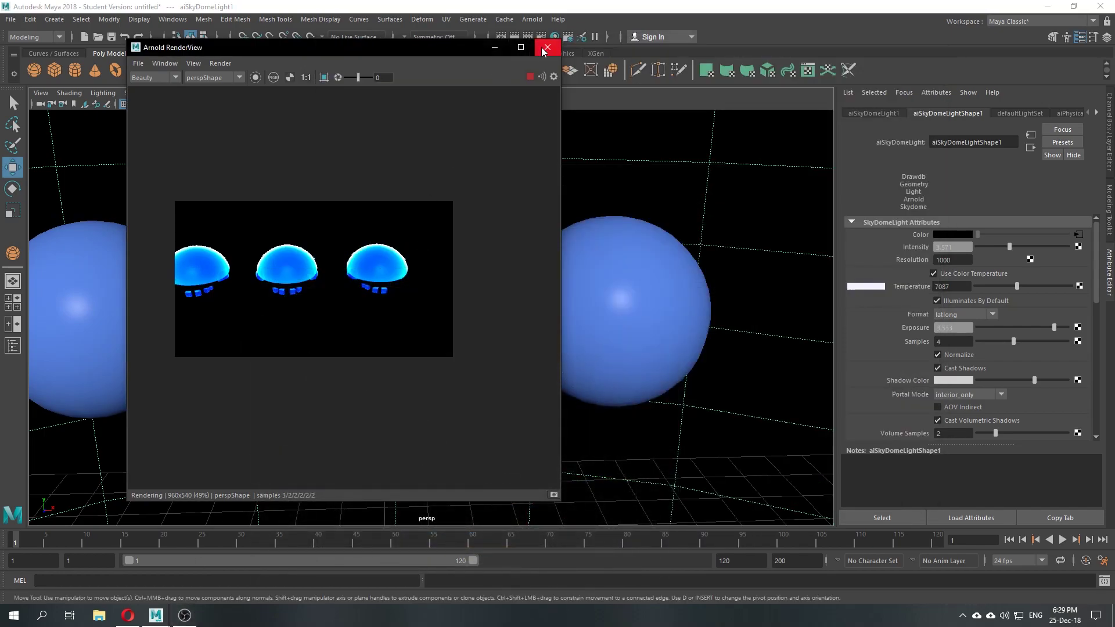
pyautogui.click(545, 47)
pyautogui.scroll(-5, 552, 381)
pyautogui.keyDown('alt'); pyautogui.moveTo(542, 378); pyautogui.dragTo(605, 330, button='middle'); pyautogui.keyUp('alt')
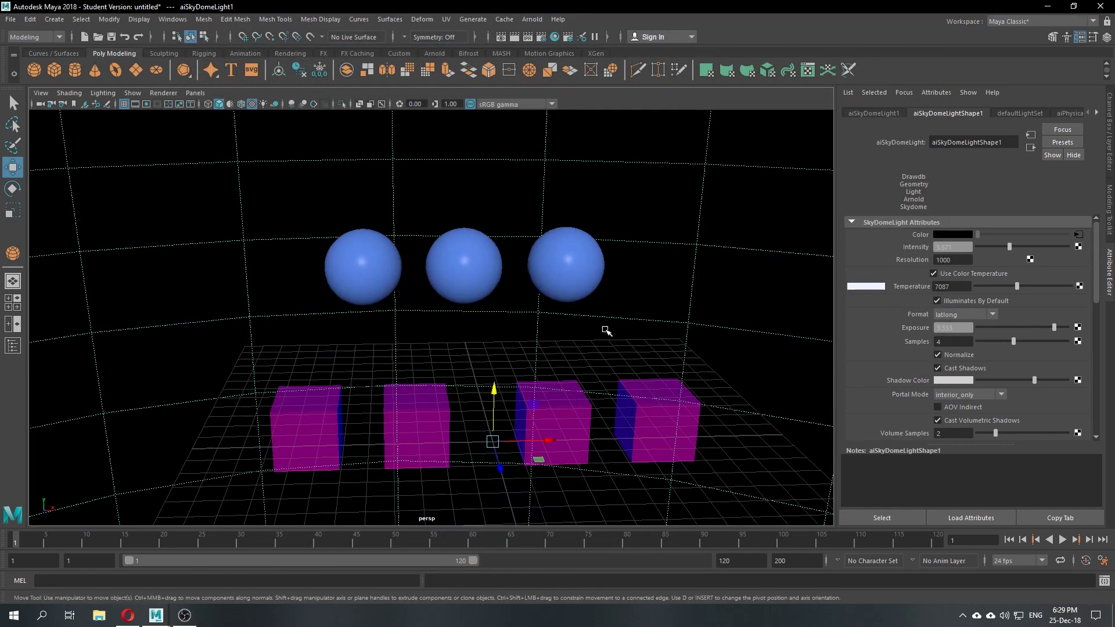
pyautogui.click(530, 19)
pyautogui.moveTo(612, 76)
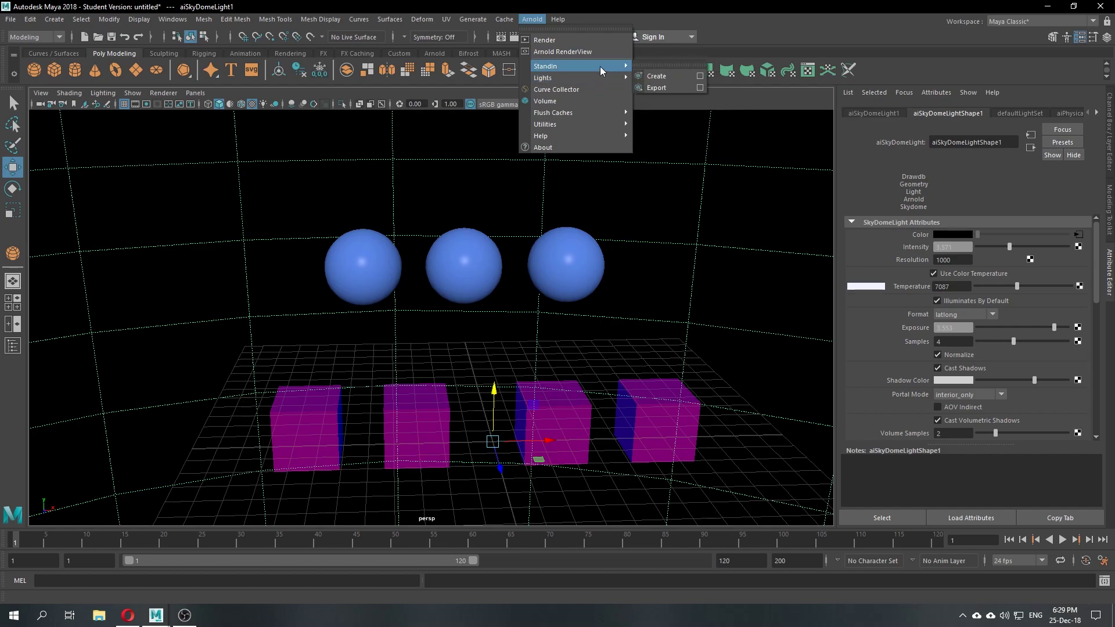
pyautogui.click(648, 293)
pyautogui.keyDown('alt'); pyautogui.moveTo(704, 294); pyautogui.dragTo(695, 333); pyautogui.keyUp('alt')
# Step: Open the Hypershade and create a new Arnold aiStandardSurface material
pyautogui.click(555, 36)
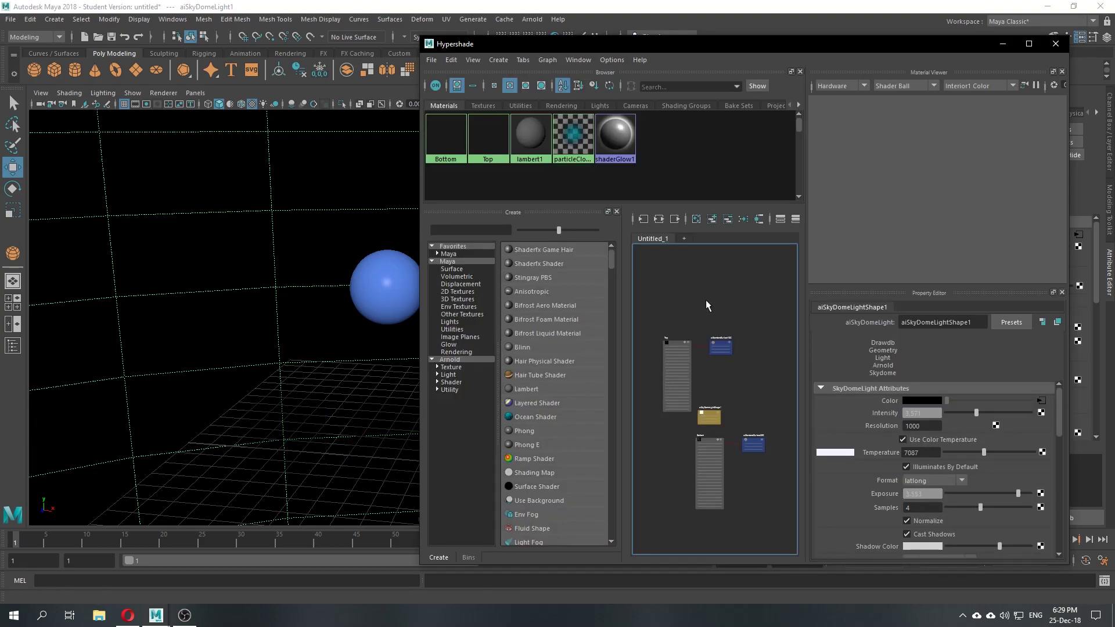
pyautogui.keyDown('alt'); pyautogui.moveTo(288, 289); pyautogui.dragTo(180, 223, button='middle'); pyautogui.keyUp('alt')
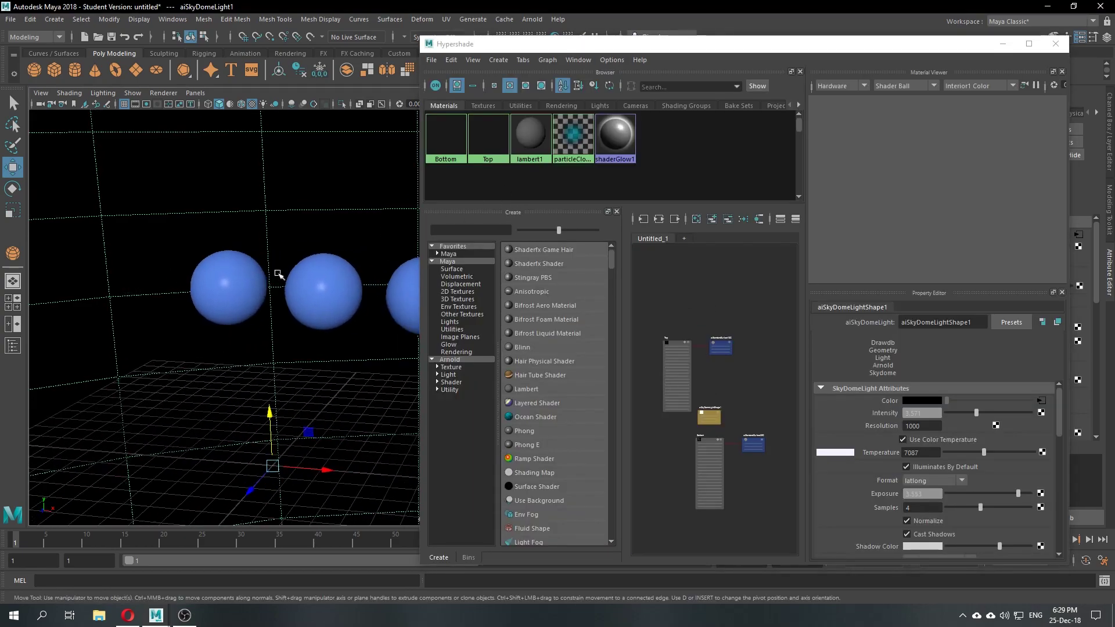
pyautogui.click(460, 360)
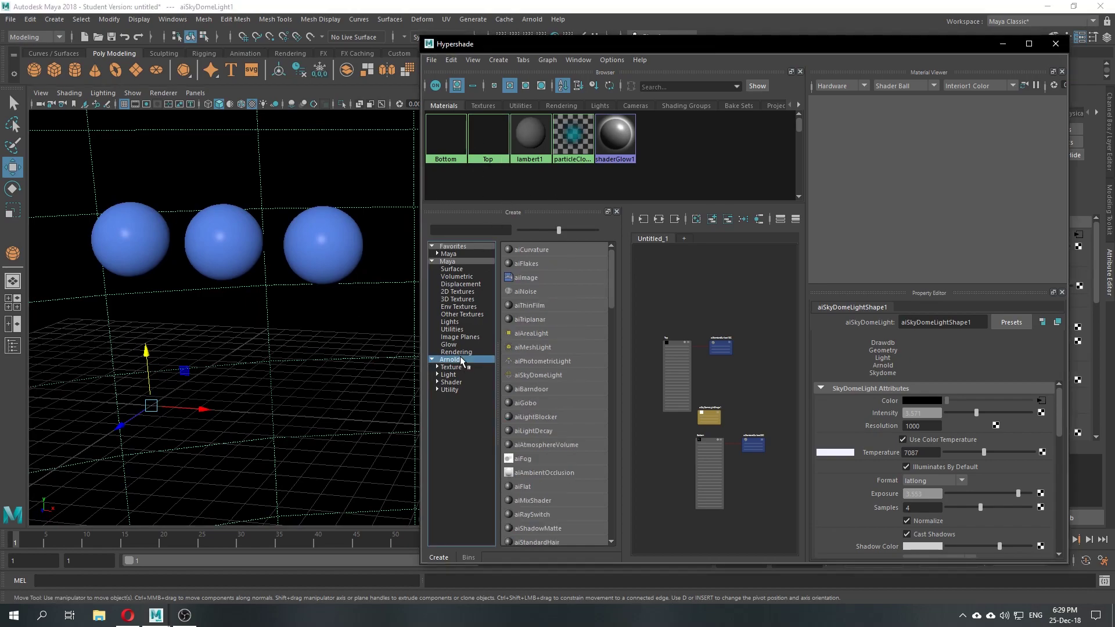
pyautogui.click(459, 383)
pyautogui.click(541, 333)
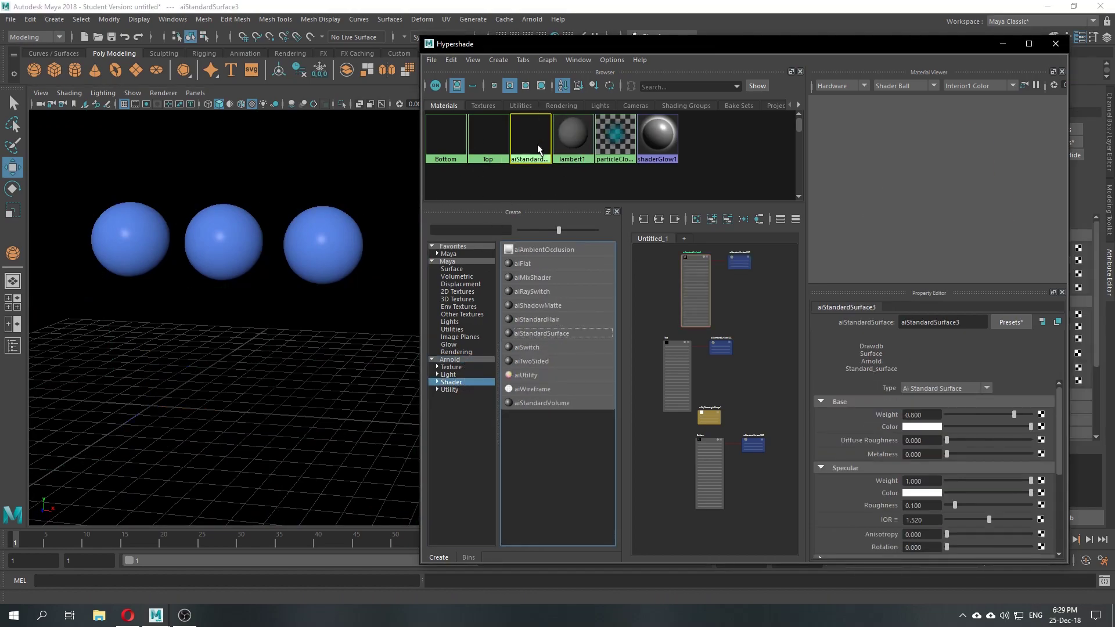
# Step: Blend 90% of the Rubber preset into the new aiStandardSurface material, and set its base color to red
pyautogui.click(1006, 322)
pyautogui.moveTo(1022, 277)
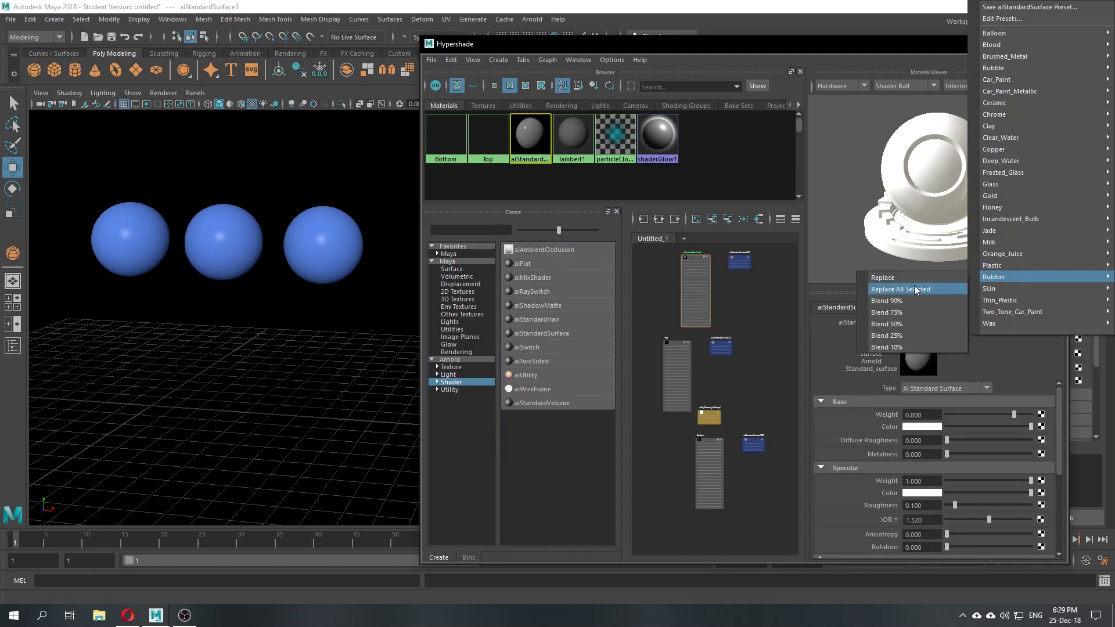
pyautogui.click(900, 300)
pyautogui.click(931, 428)
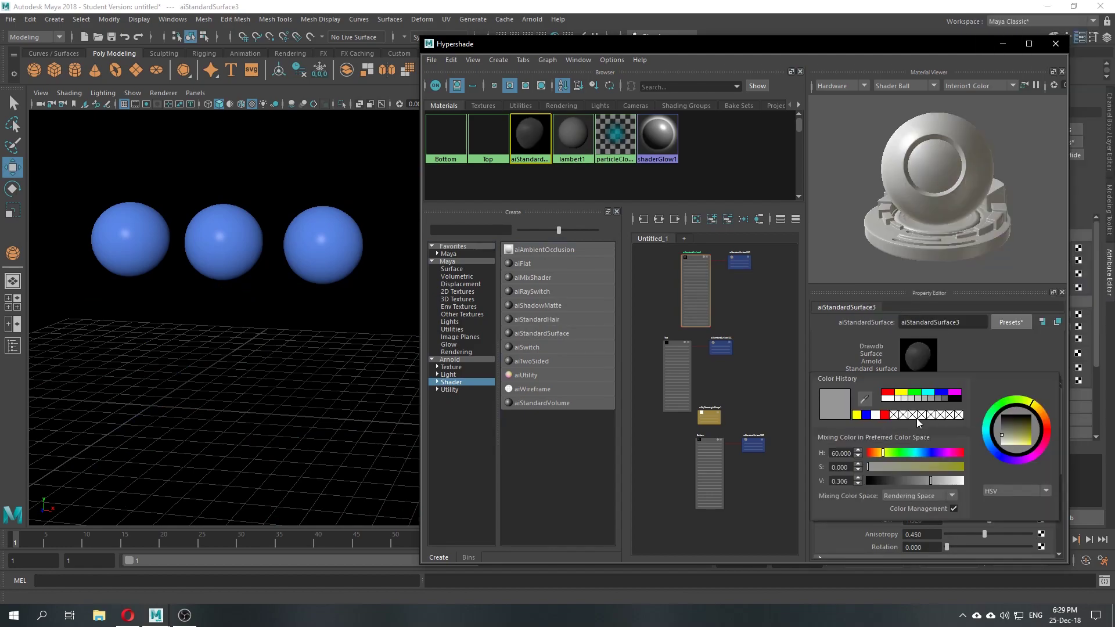
pyautogui.click(838, 394)
# Step: Assign the red rubber material to the third sphere of the row, and close the Hypershade
pyautogui.click(348, 242)
pyautogui.rightClick(490, 148)
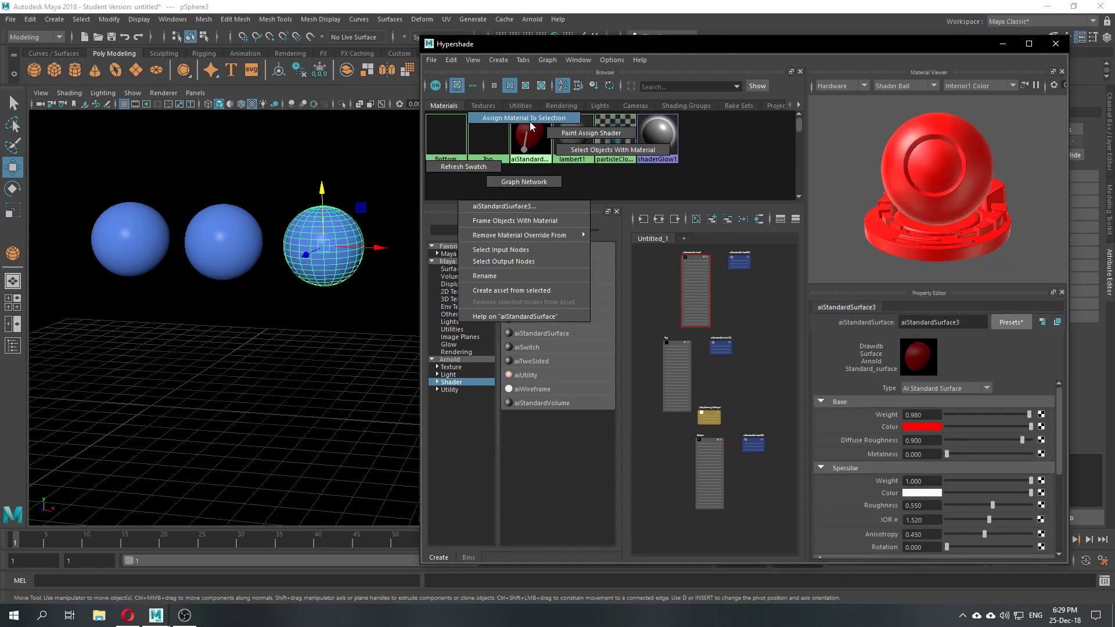
pyautogui.click(511, 209)
pyautogui.keyDown('alt'); pyautogui.moveTo(372, 220); pyautogui.dragTo(365, 296); pyautogui.keyUp('alt')
pyautogui.click(1055, 44)
pyautogui.keyDown('alt'); pyautogui.moveTo(366, 296); pyautogui.dragTo(497, 285, button='middle'); pyautogui.keyUp('alt')
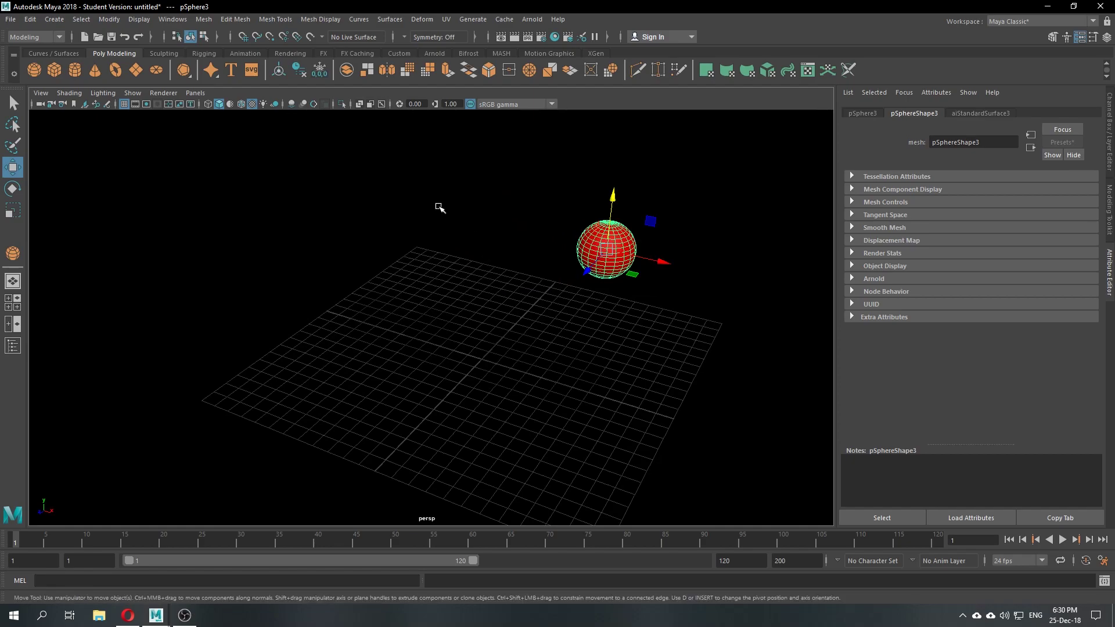